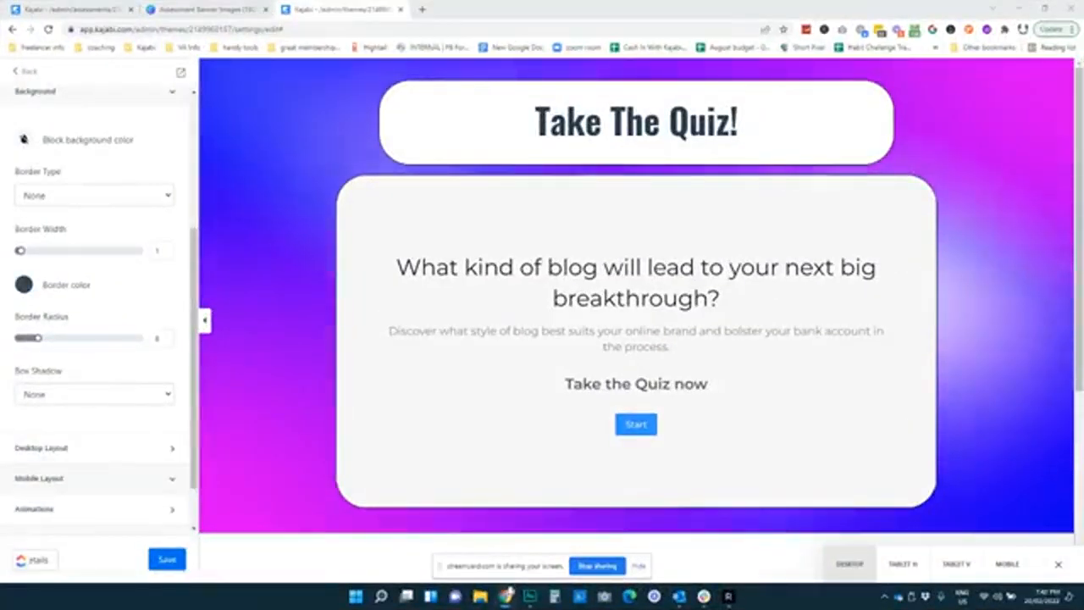
Switch to the edit tab for the assessment 'What kind of blog will lead to your next big breakthrough?'
left_click(62, 12)
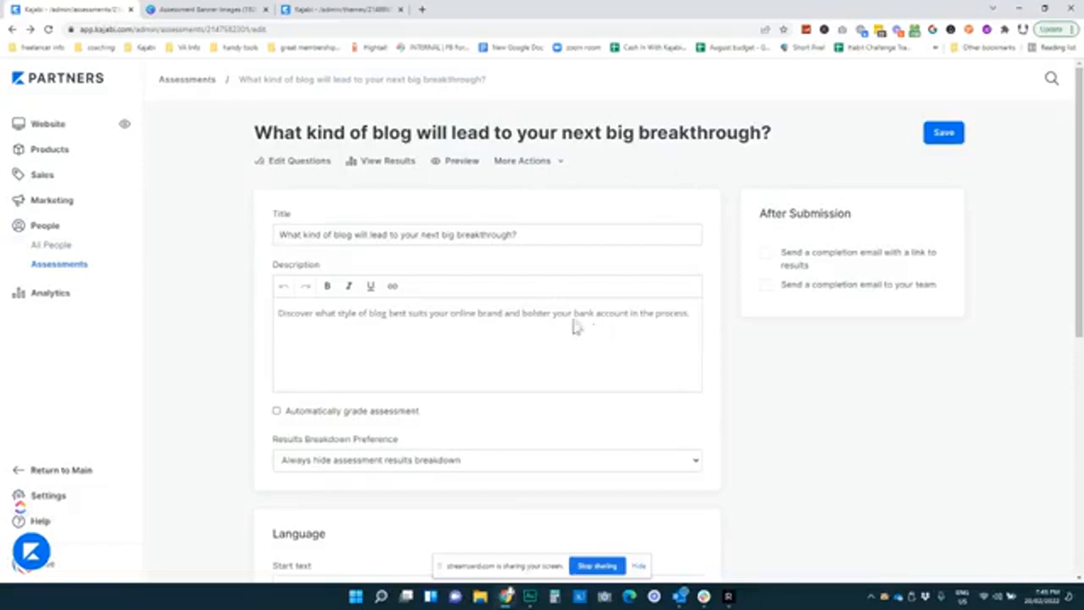
scroll(481, 331, "down", 1)
scroll(479, 331, "up", 1)
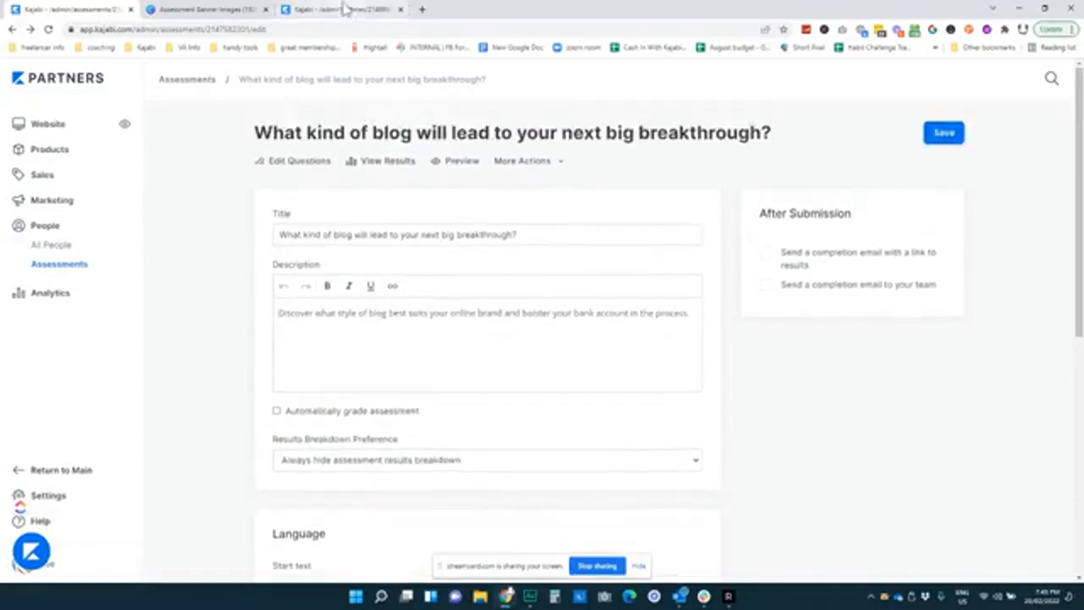
left_click(346, 8)
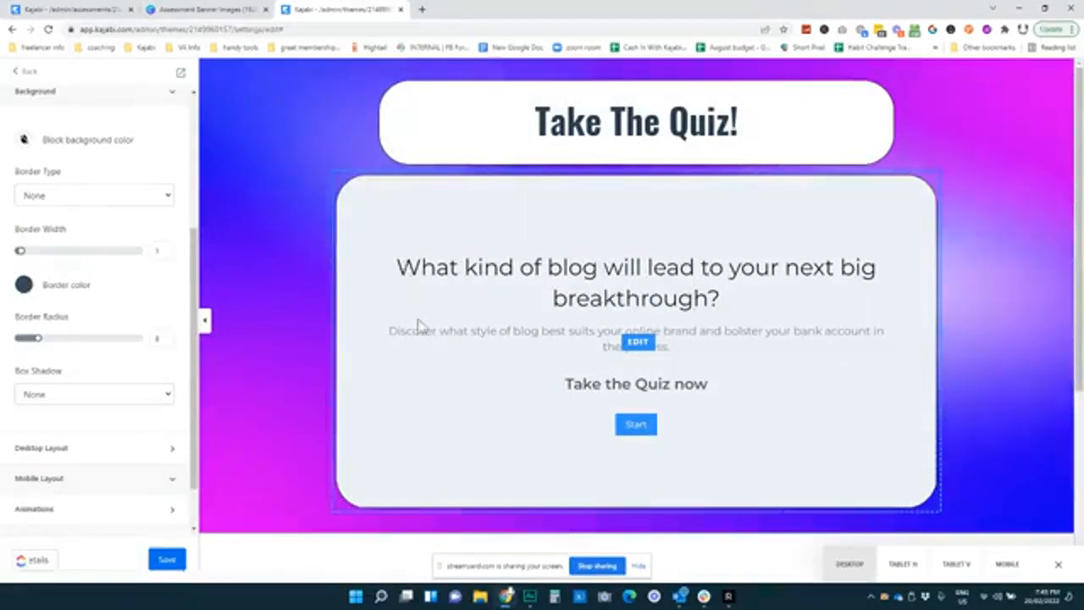
left_click(73, 9)
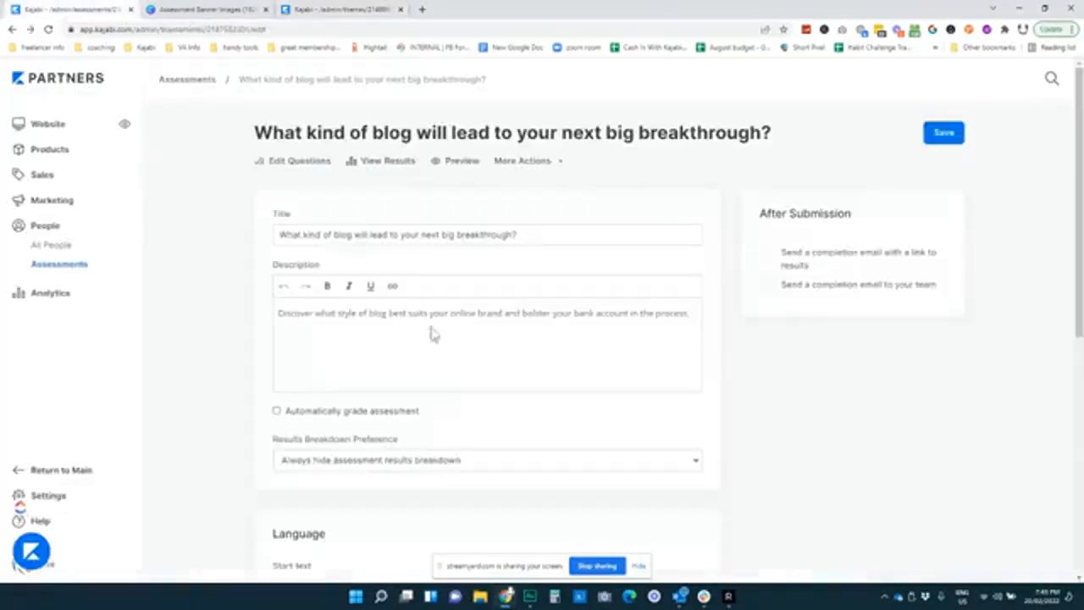
scroll(338, 440, "down", 2)
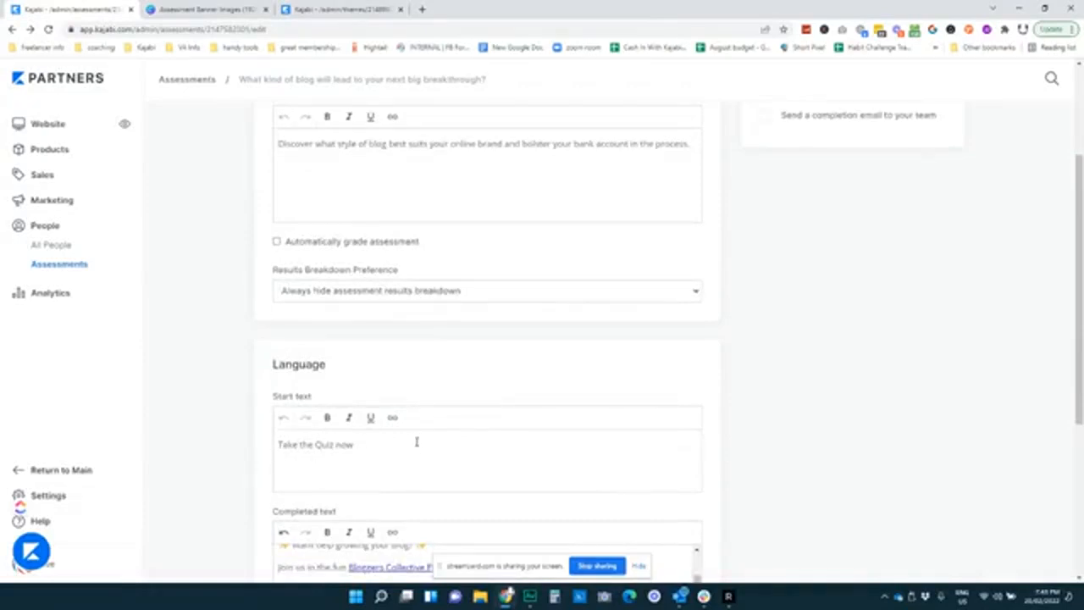
scroll(427, 450, "down", 2)
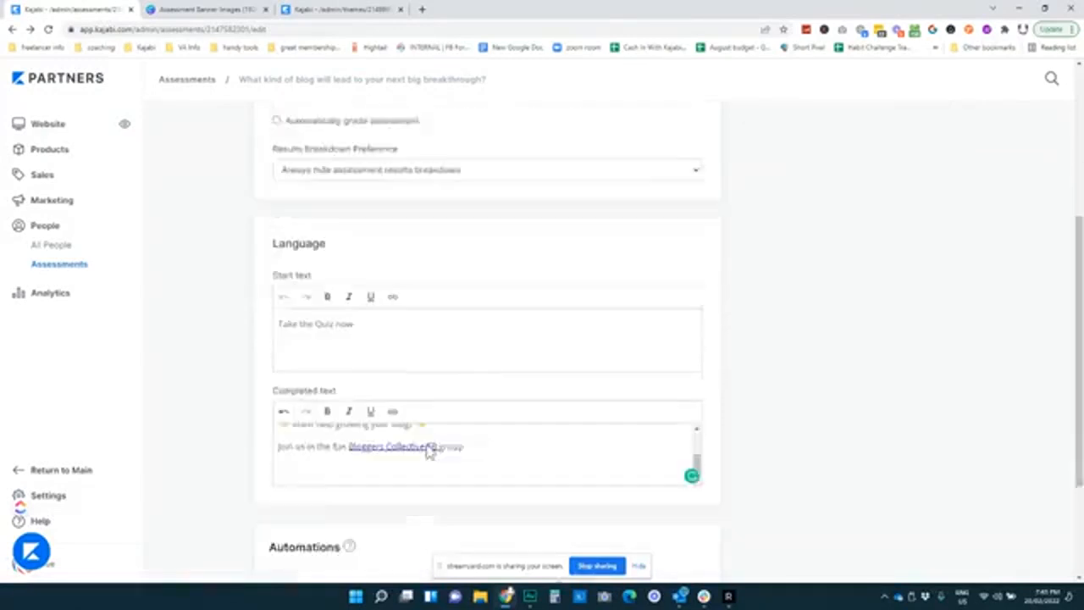
scroll(506, 435, "up", 2)
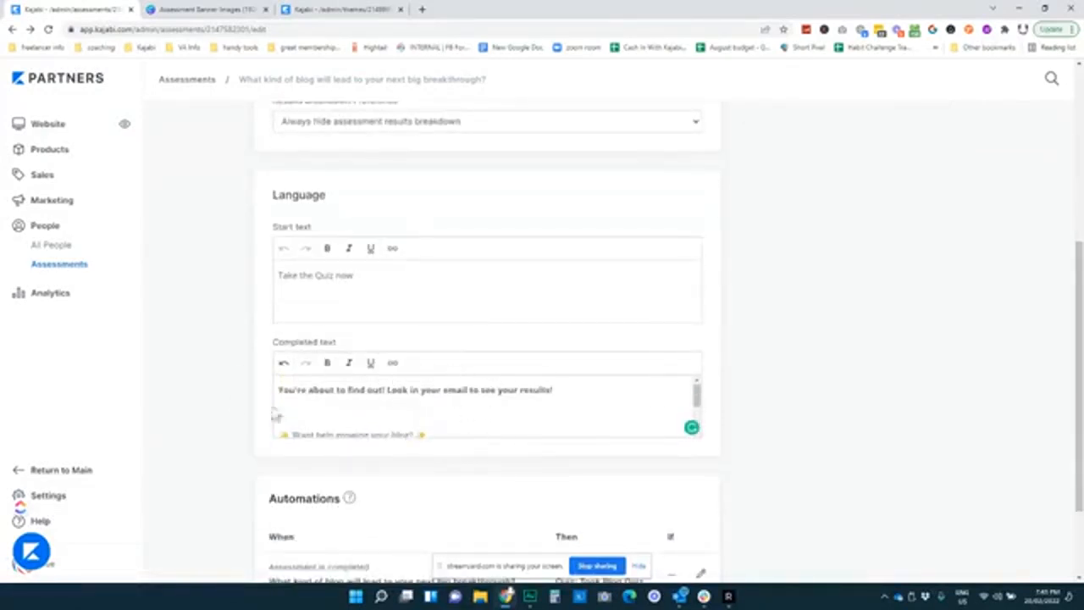
scroll(450, 407, "down", 2)
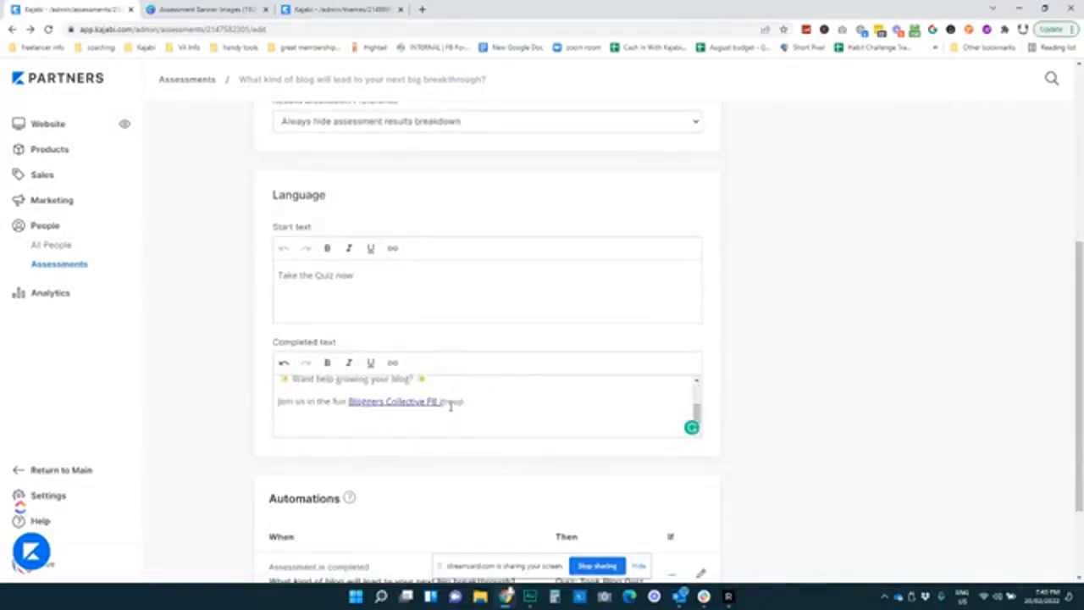
scroll(525, 406, "up", 2)
scroll(554, 313, "down", 2)
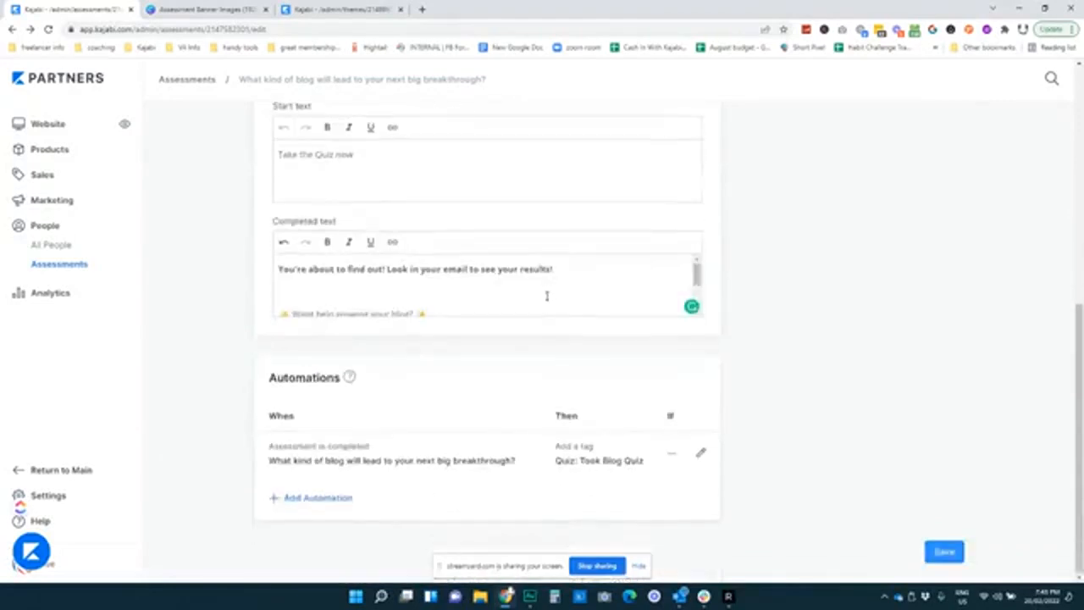
scroll(474, 278, "down", 2)
scroll(459, 286, "up", 2)
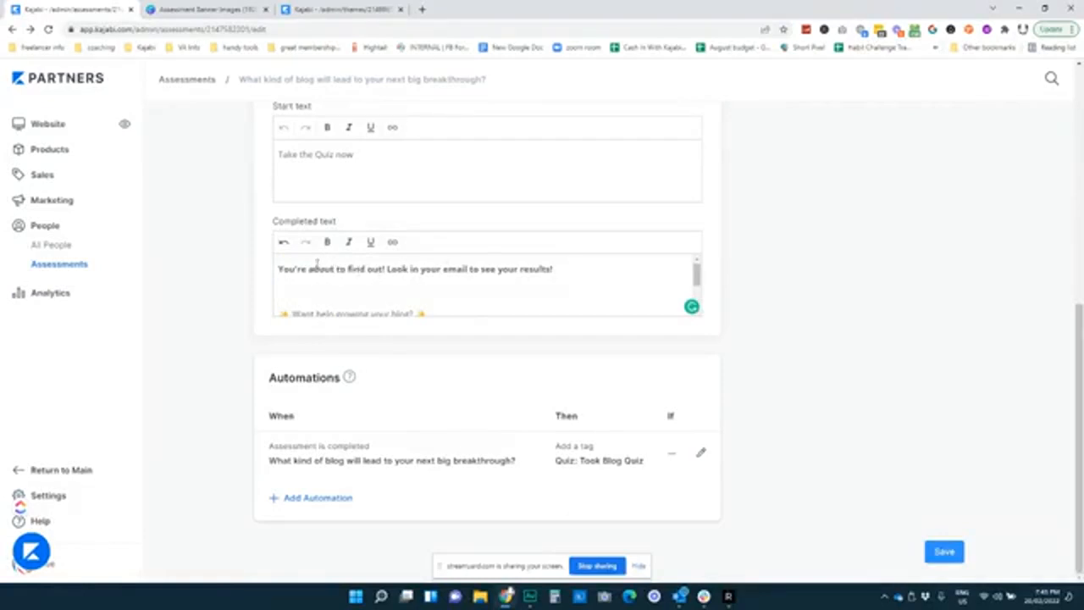
left_click(343, 10)
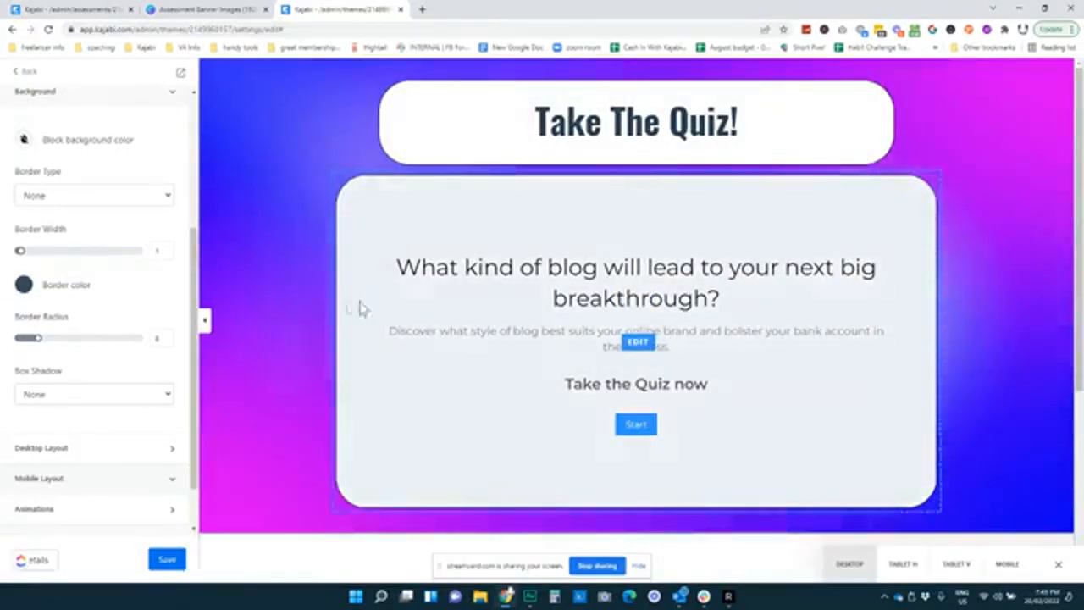
left_click(68, 10)
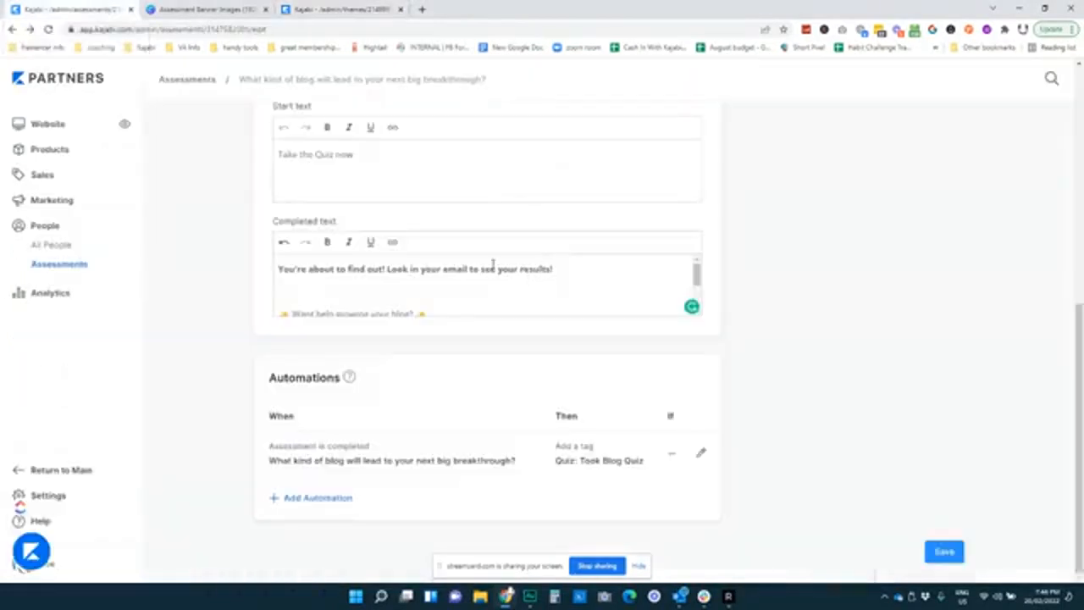
scroll(492, 265, "down", 2)
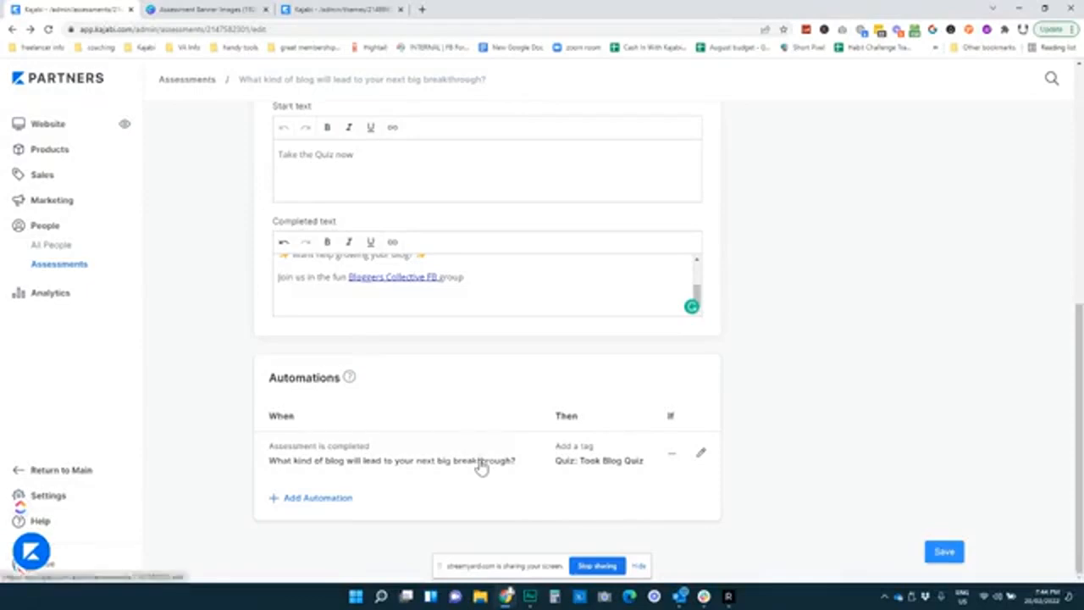
Turn 'Send a completion email to your team' on, then back off
scroll(481, 466, "up", 5)
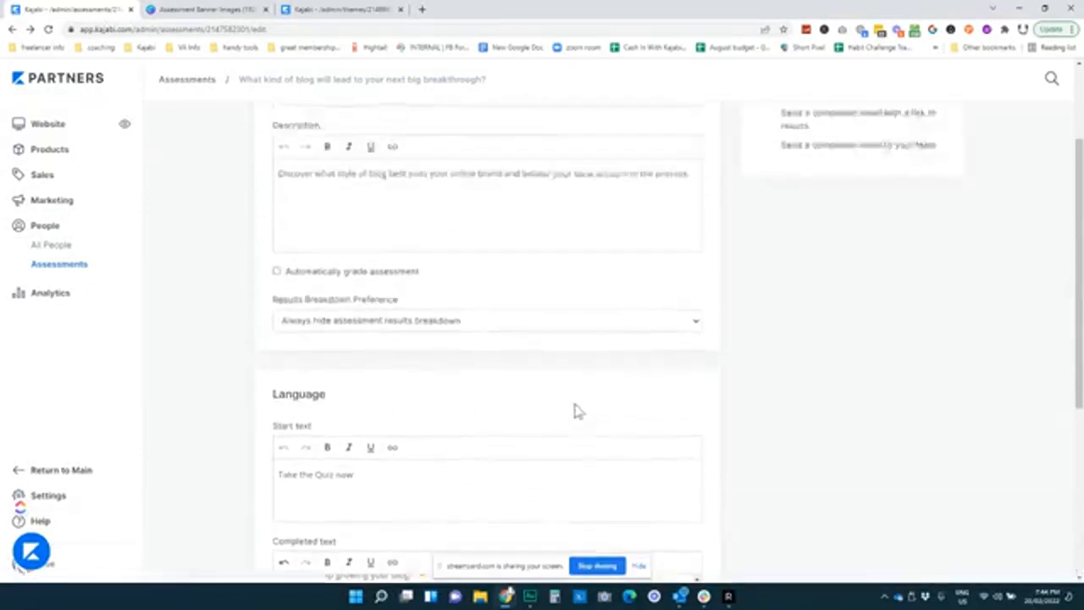
scroll(576, 411, "up", 2)
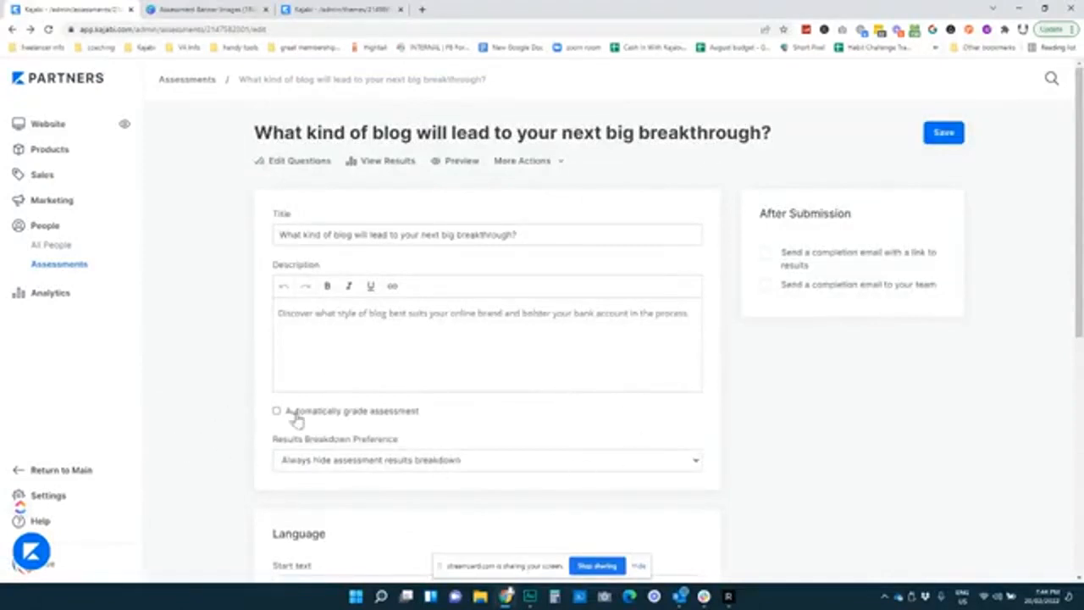
scroll(462, 413, "down", 2)
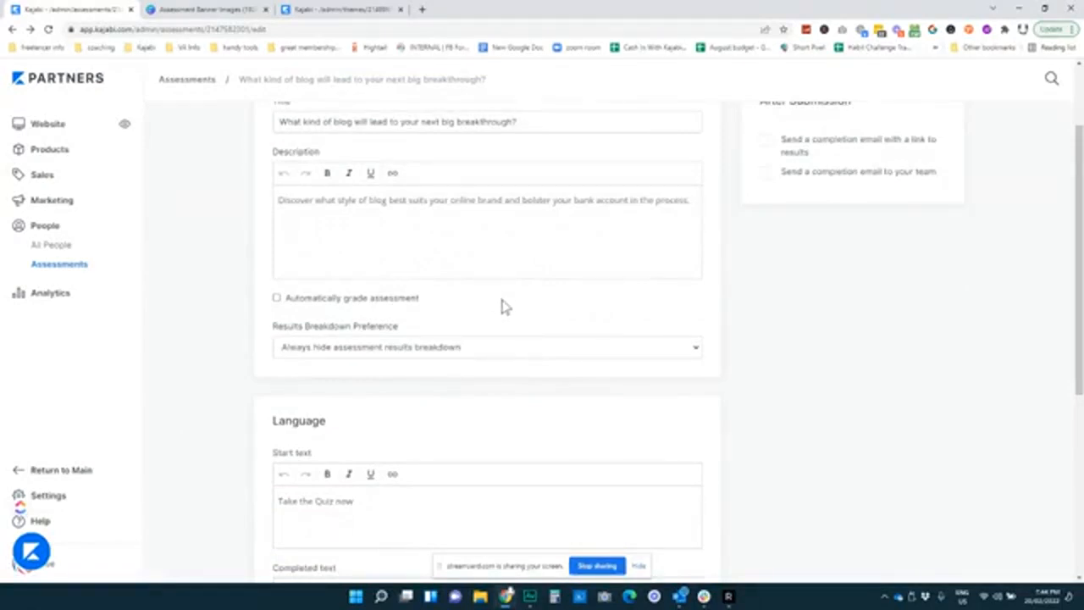
left_click(765, 173)
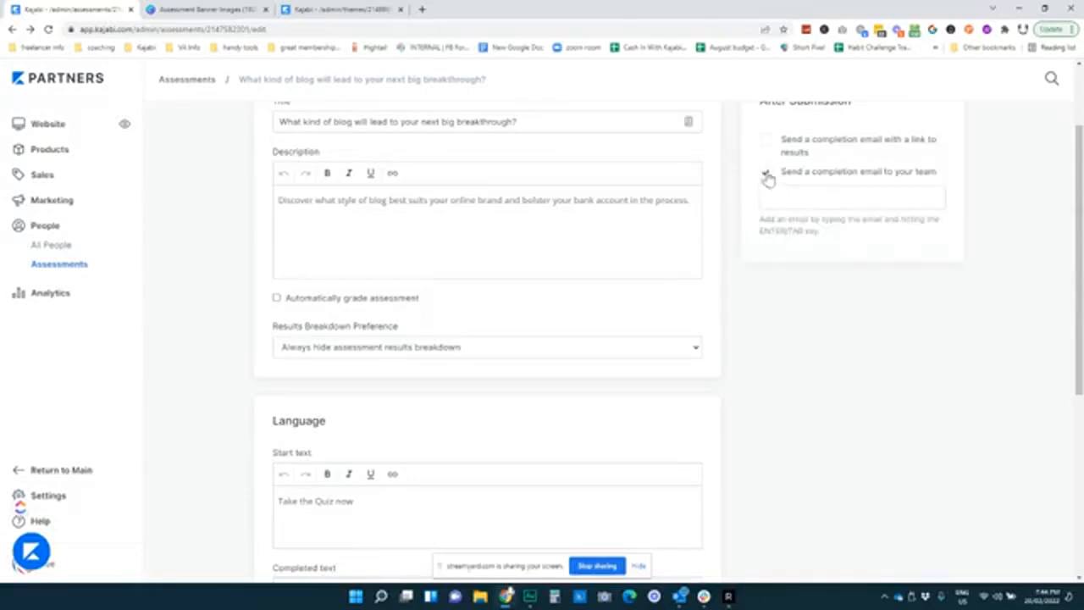
left_click(766, 173)
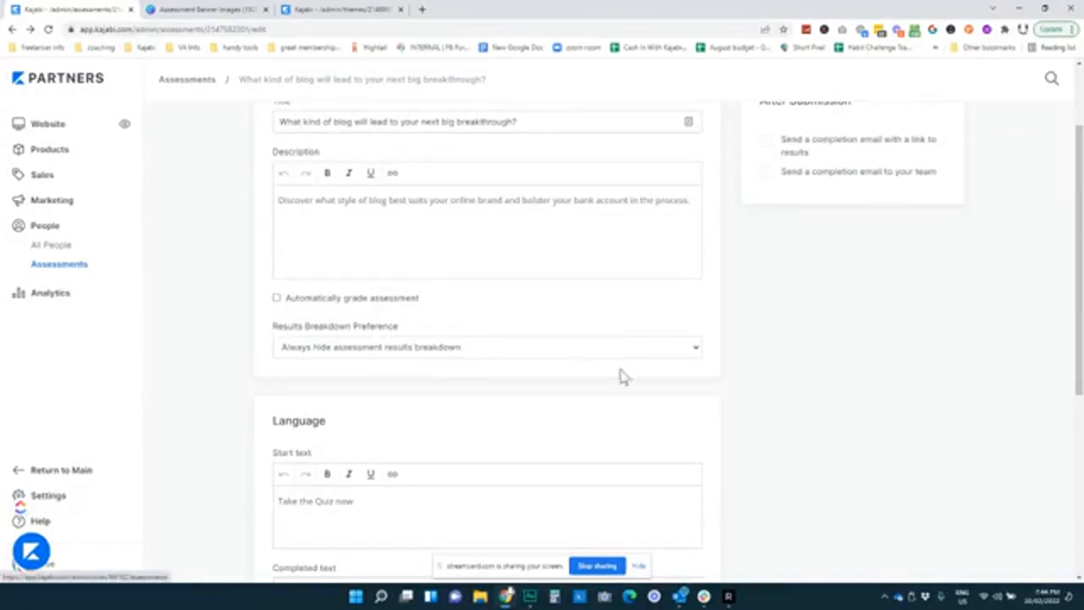
Save the assessment settings and open its six quiz questions for editing
scroll(592, 374, "up", 3)
scroll(677, 415, "down", 4)
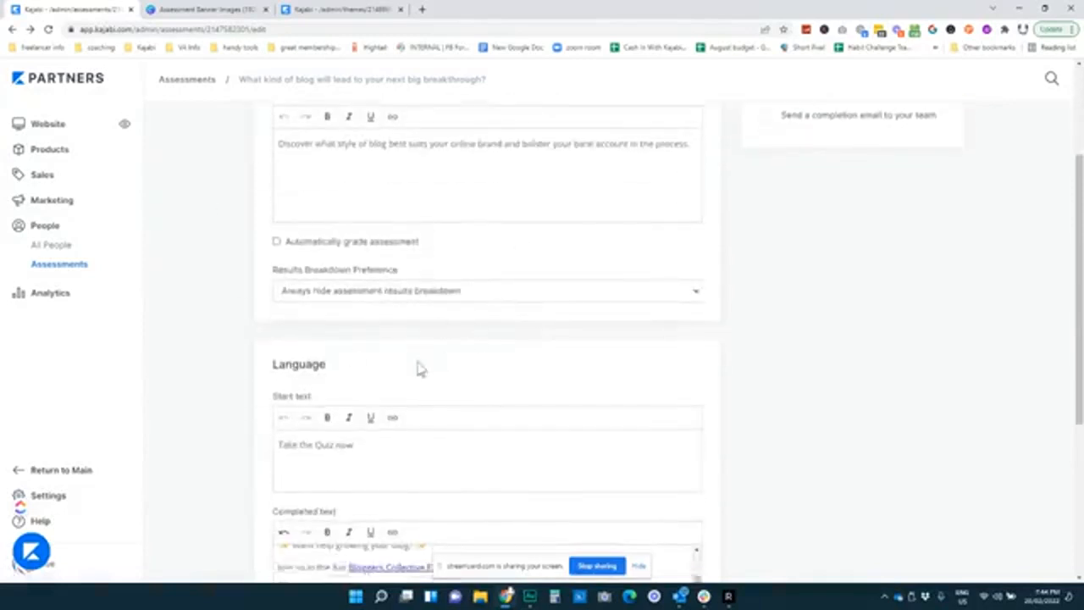
scroll(418, 368, "down", 2)
scroll(421, 406, "up", 3)
scroll(409, 353, "up", 2)
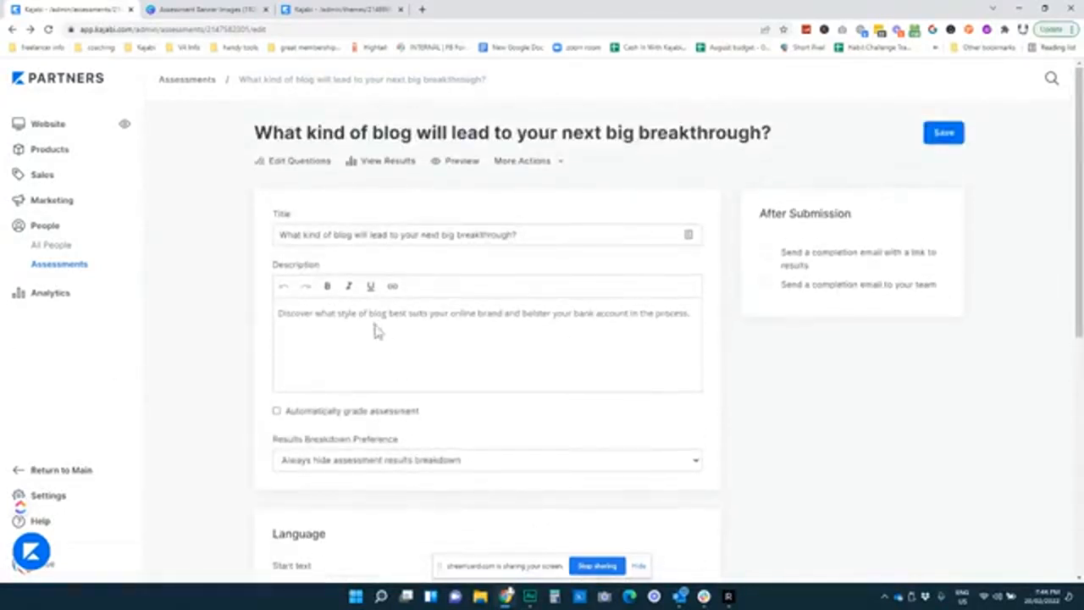
left_click(290, 163)
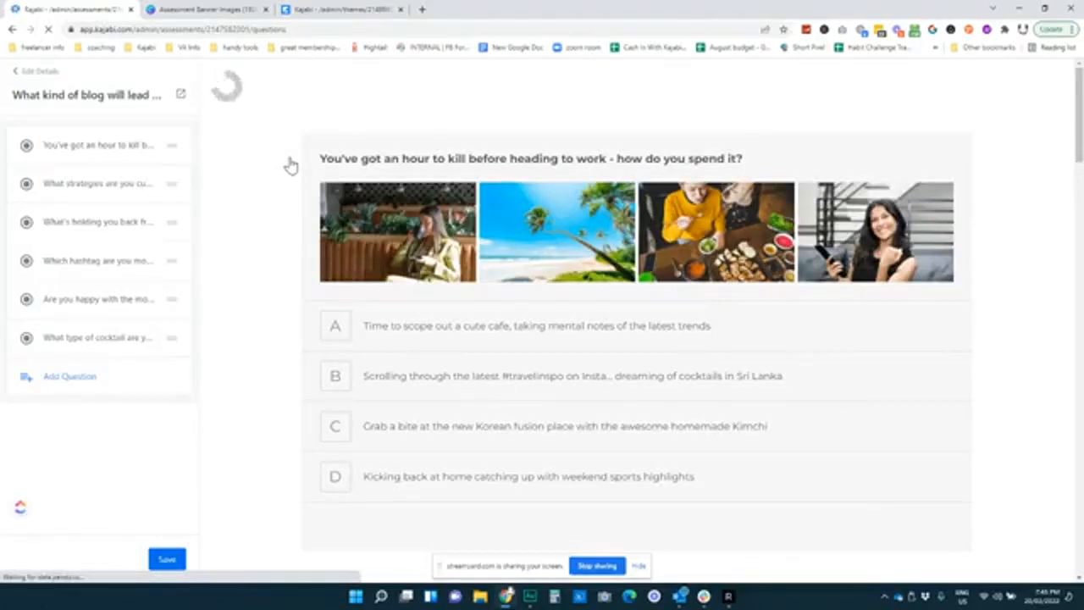
Open the first question's multiple-choice settings, then switch to the Canva 'Assessment Banner Images' design
left_click(73, 150)
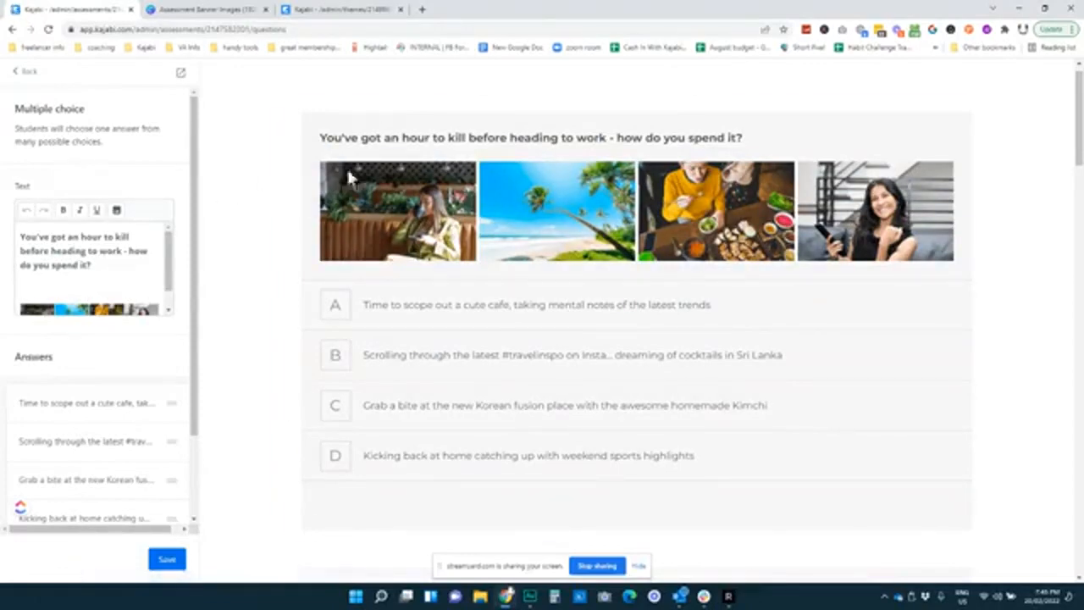
scroll(277, 319, "down", 4)
scroll(279, 318, "up", 4)
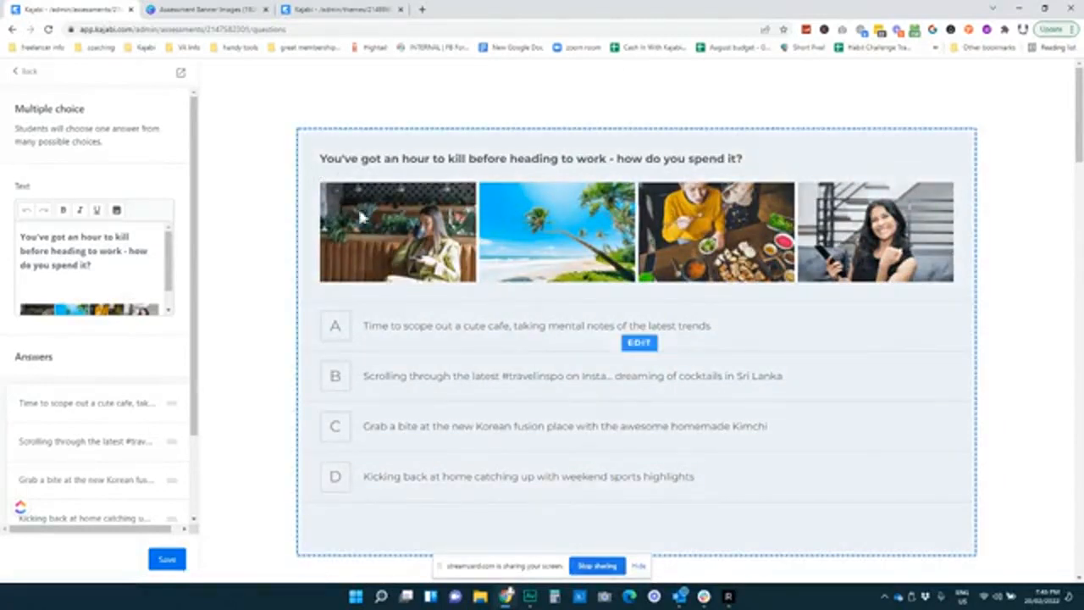
left_click(207, 10)
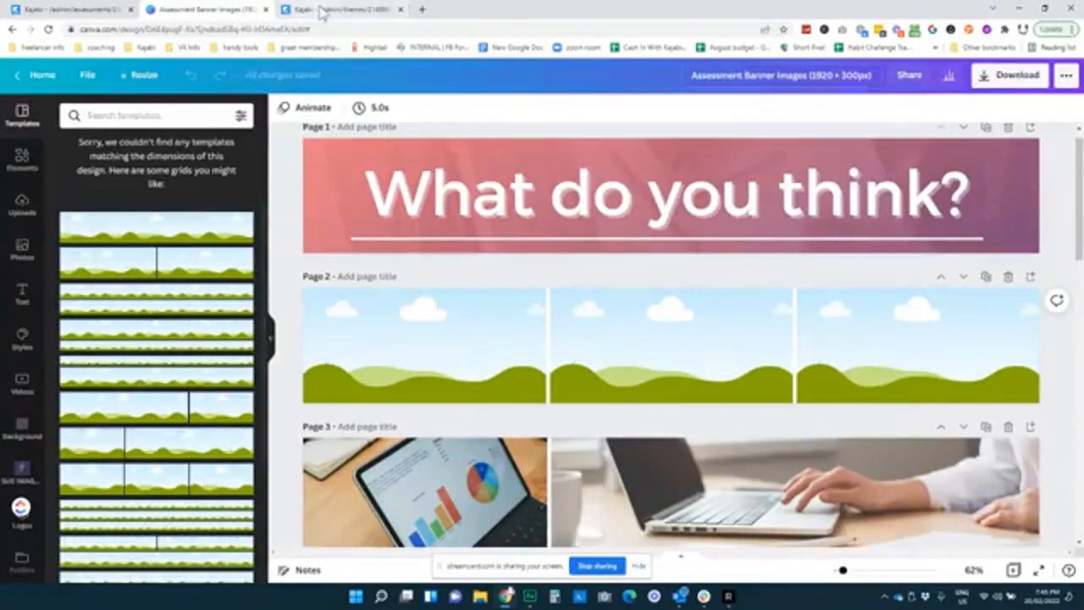
Browse the Canva banner image pages, then return to Kajabi's hour-before-work question editor
left_click(98, 11)
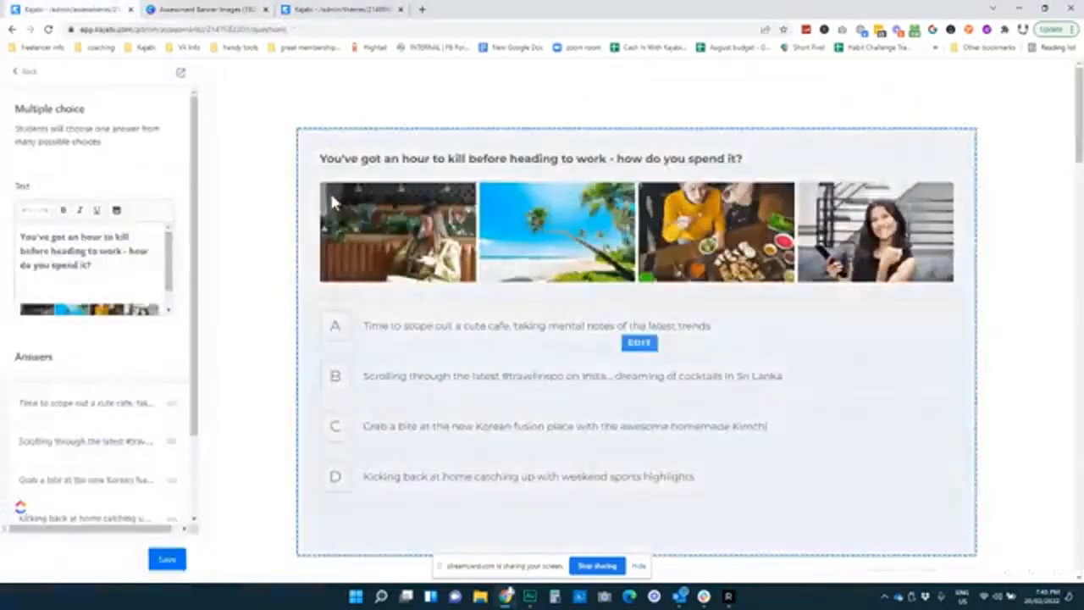
left_click(204, 9)
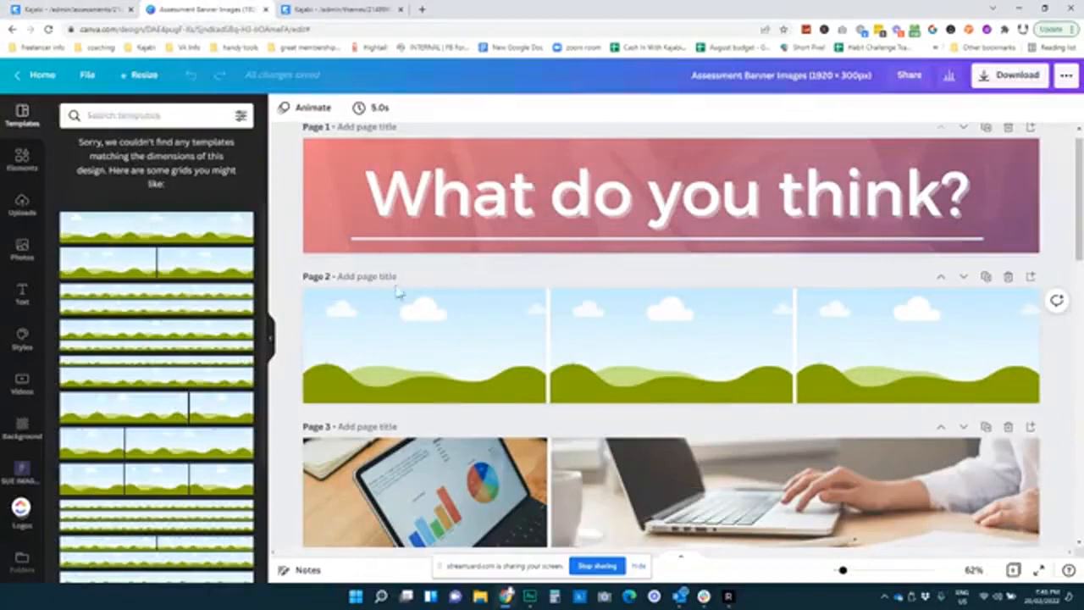
scroll(496, 350, "down", 3)
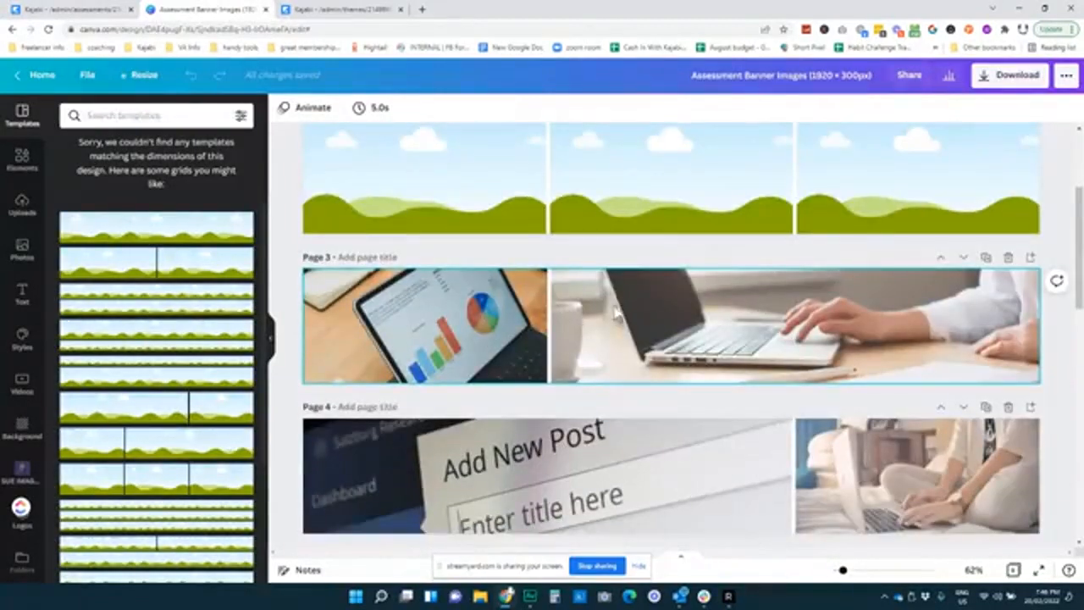
scroll(547, 380, "down", 3)
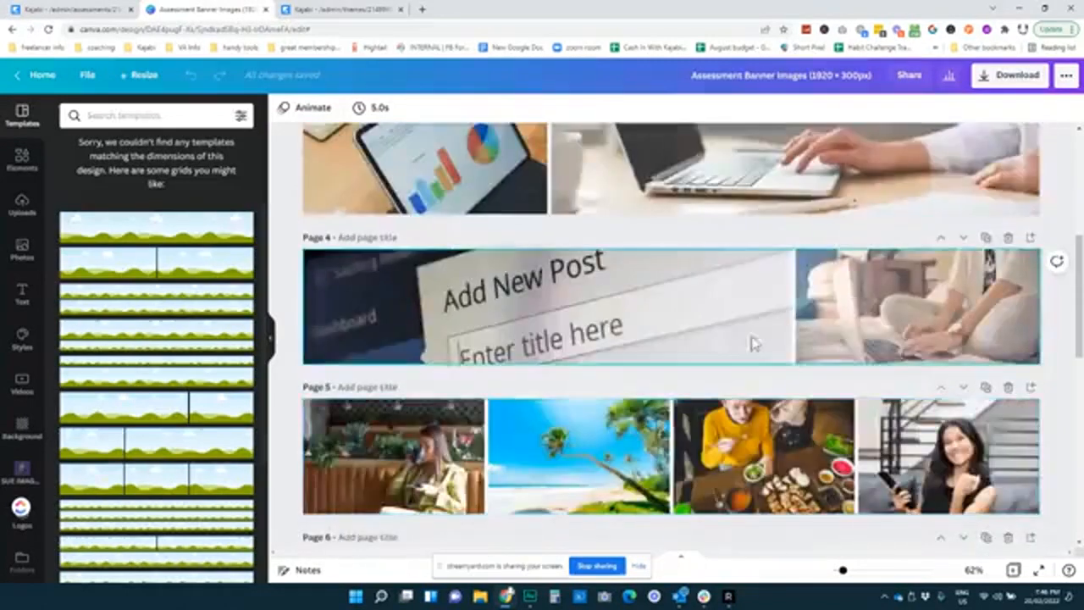
scroll(559, 305, "down", 4)
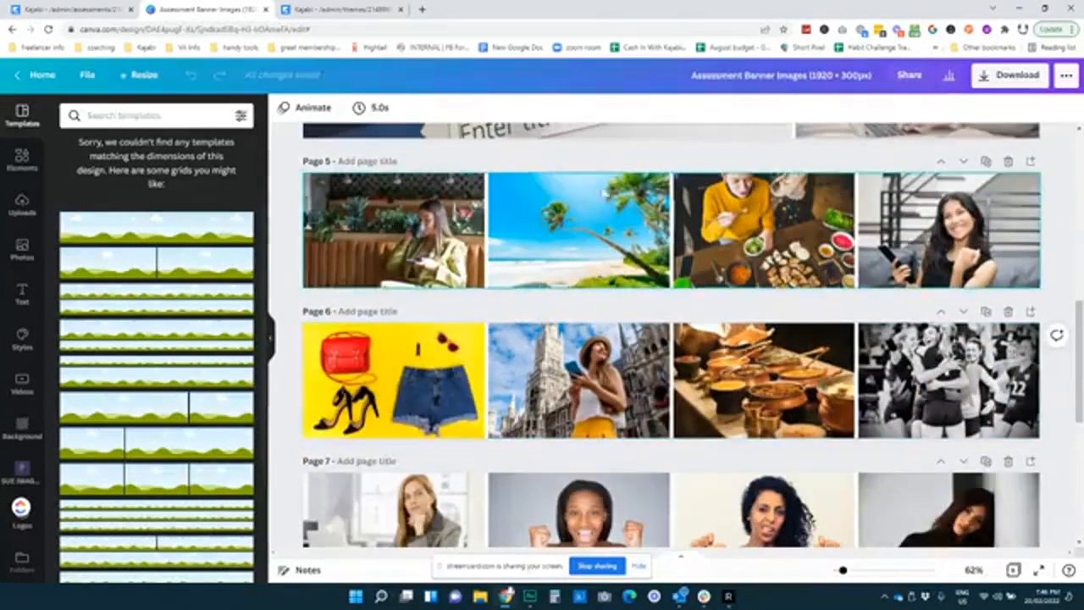
scroll(146, 399, "down", 2)
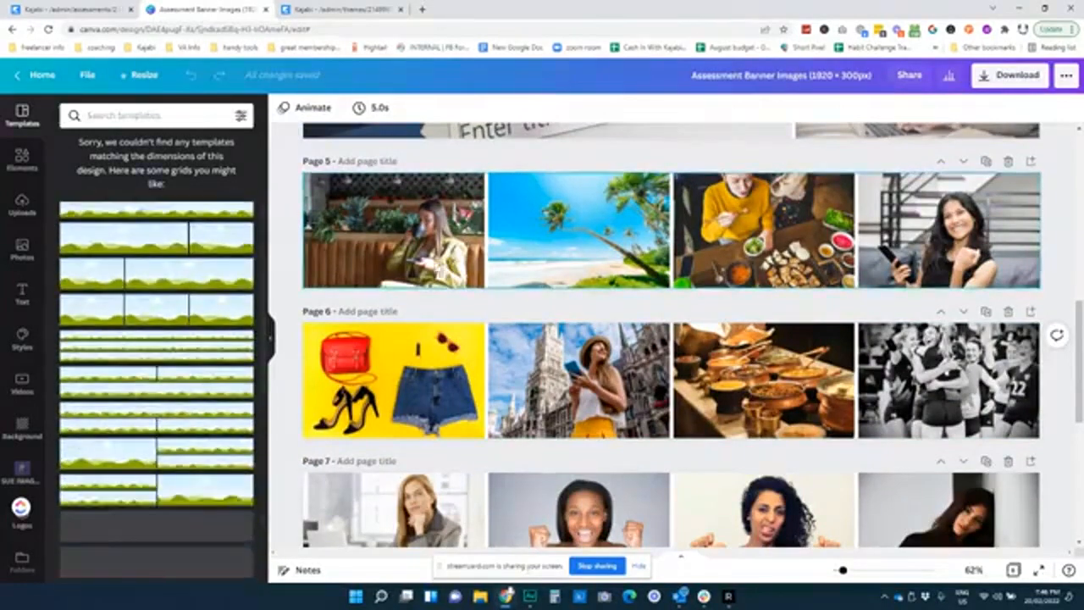
scroll(576, 258, "down", 1)
scroll(576, 258, "down", 2)
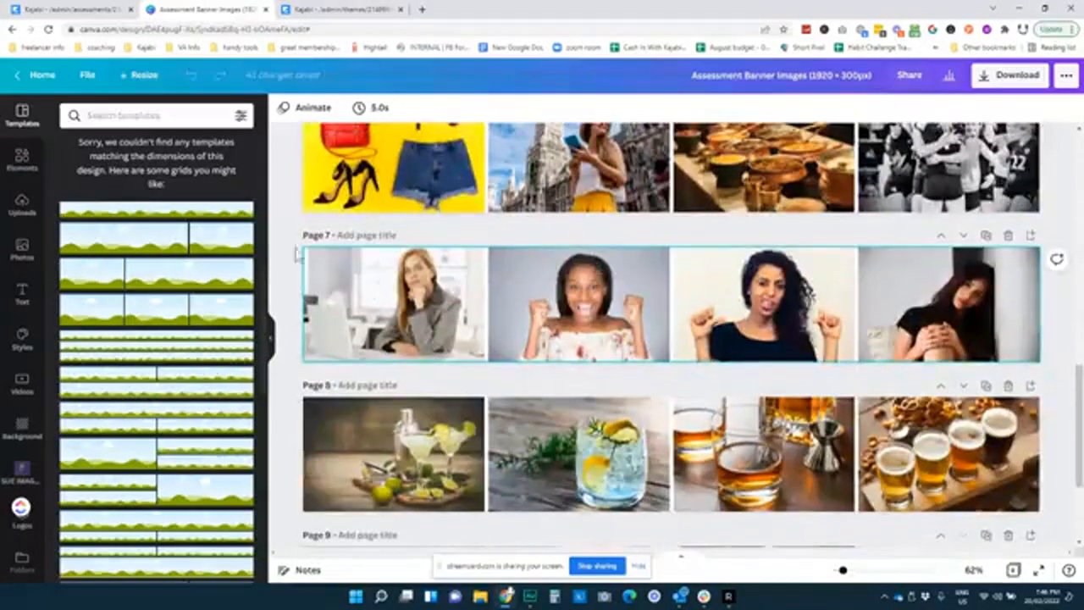
scroll(616, 436, "down", 2)
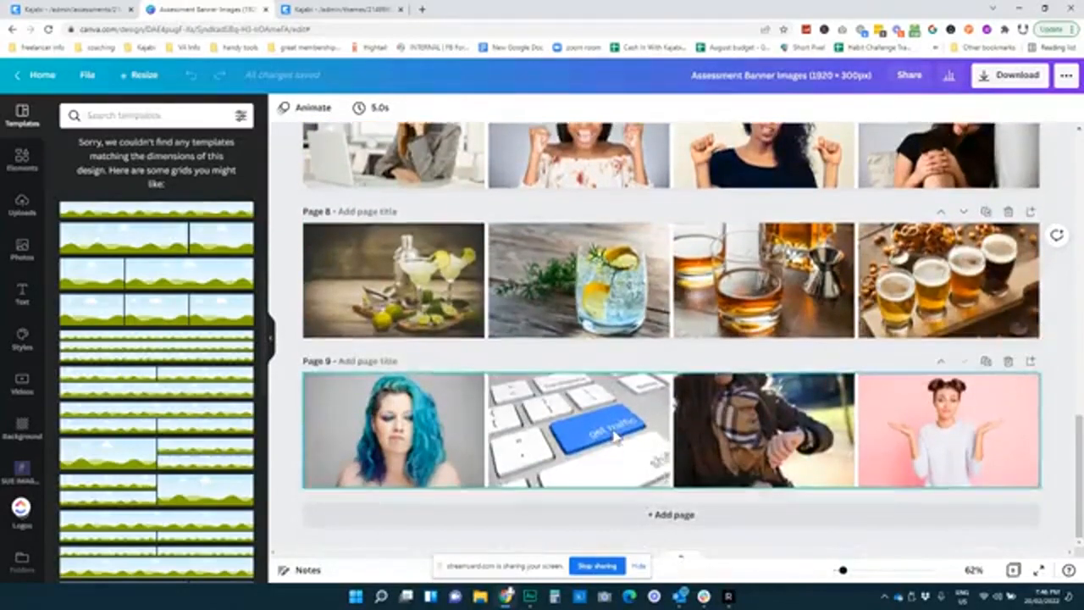
left_click(73, 10)
scroll(94, 269, "down", 1)
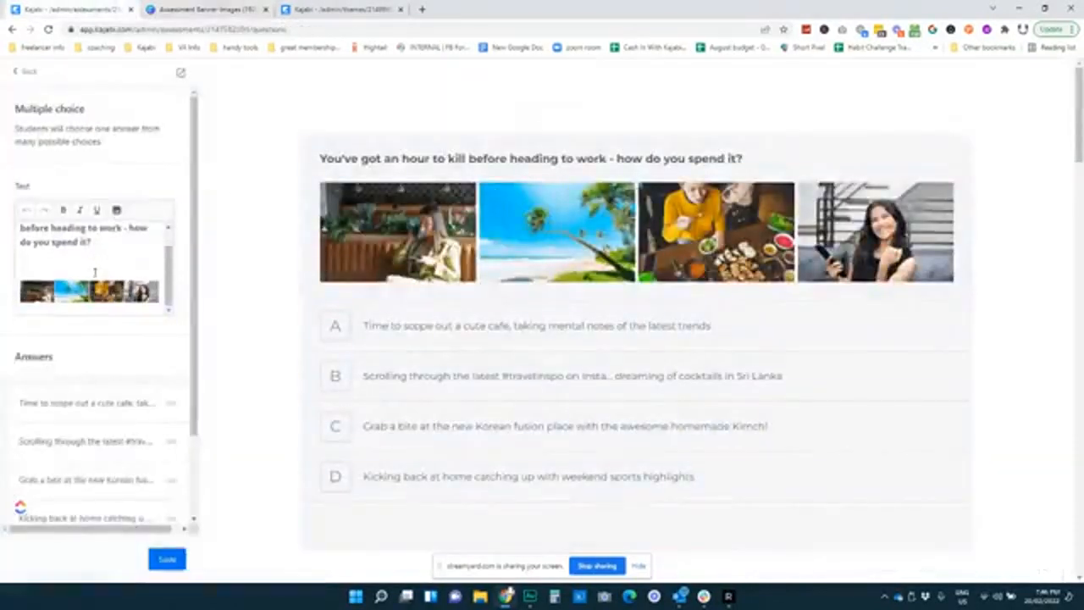
scroll(95, 266, "up", 2)
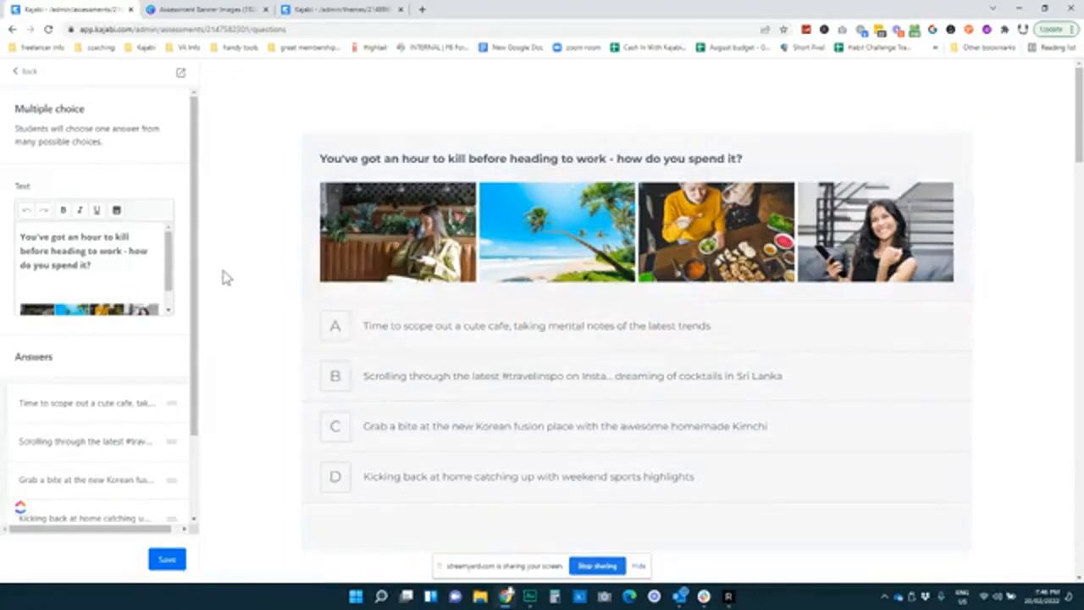
scroll(113, 305, "down", 2)
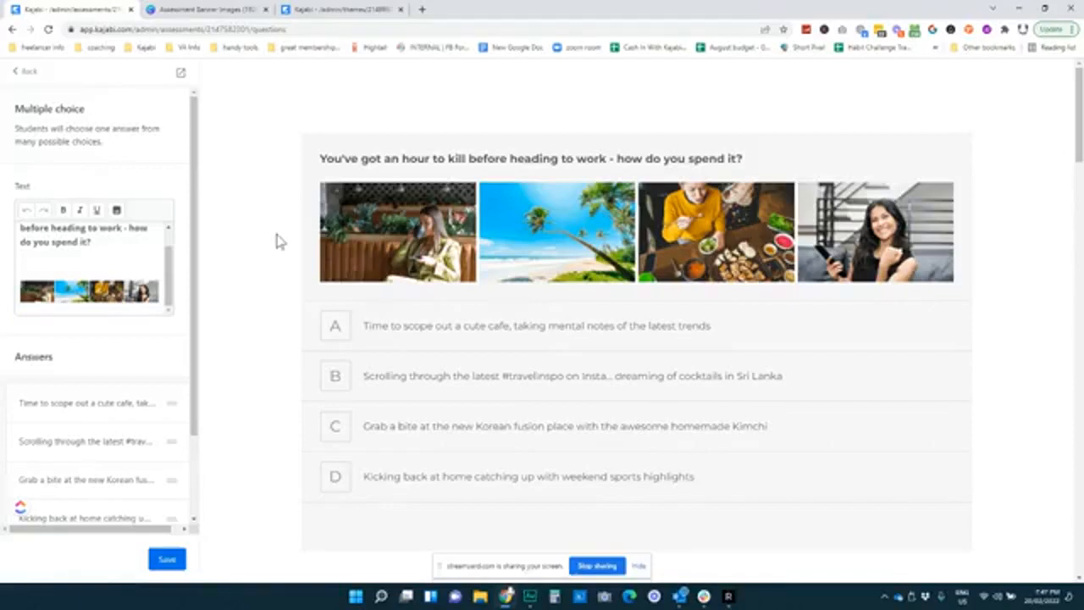
scroll(106, 339, "down", 2)
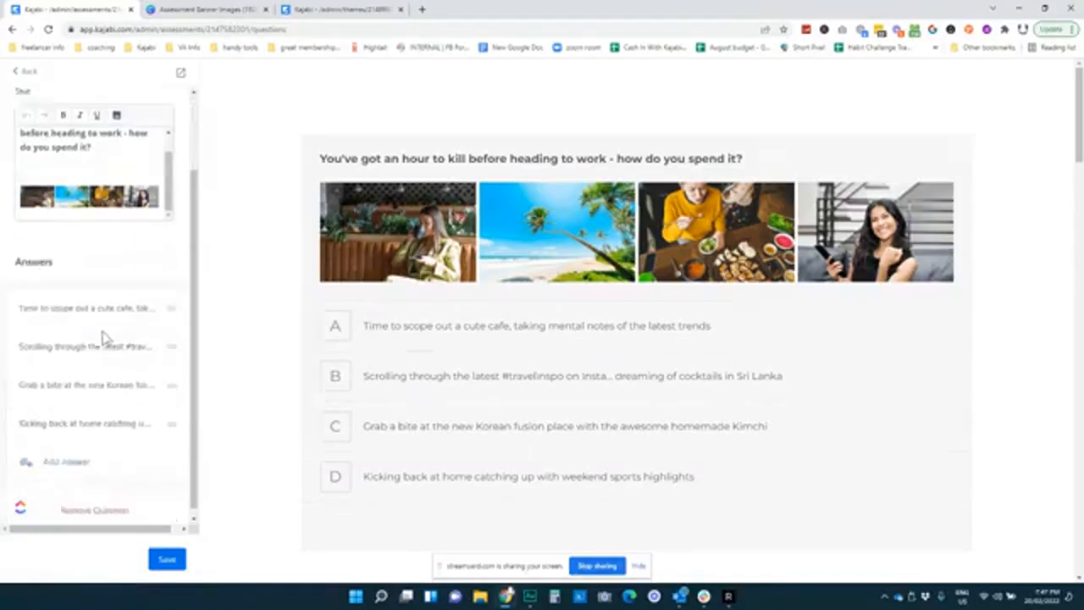
Inspect the first answer's Text and Select Tag fields, then return to the six-question list
left_click(96, 310)
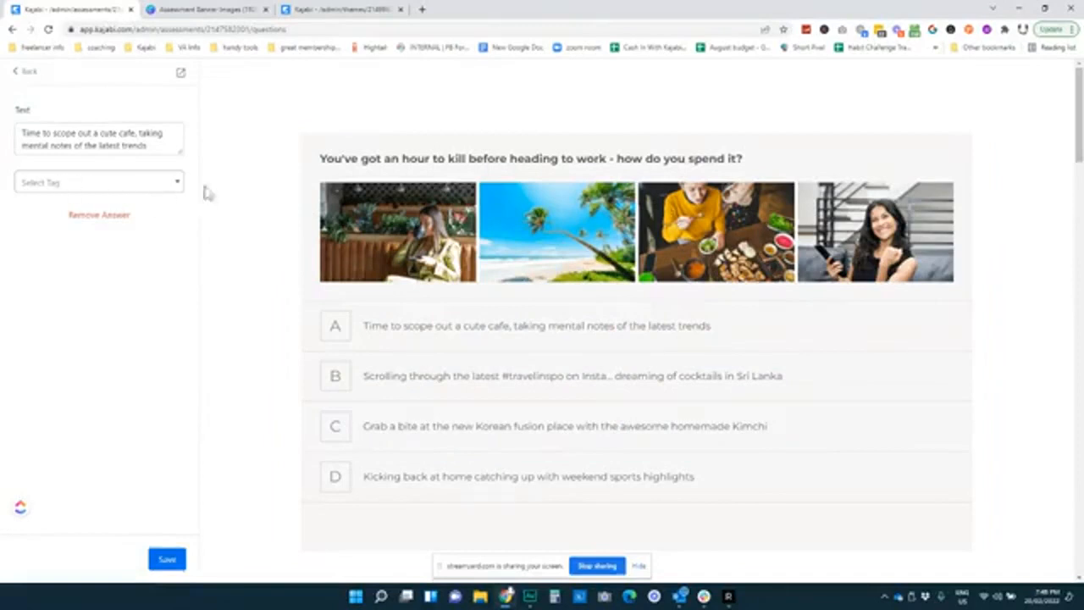
left_click(26, 75)
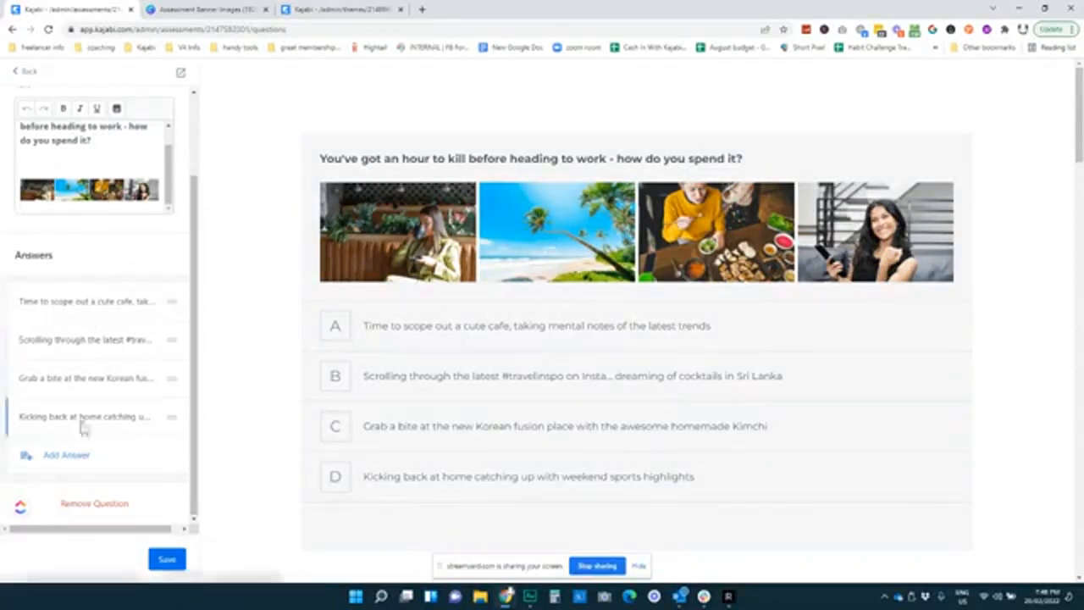
left_click(32, 74)
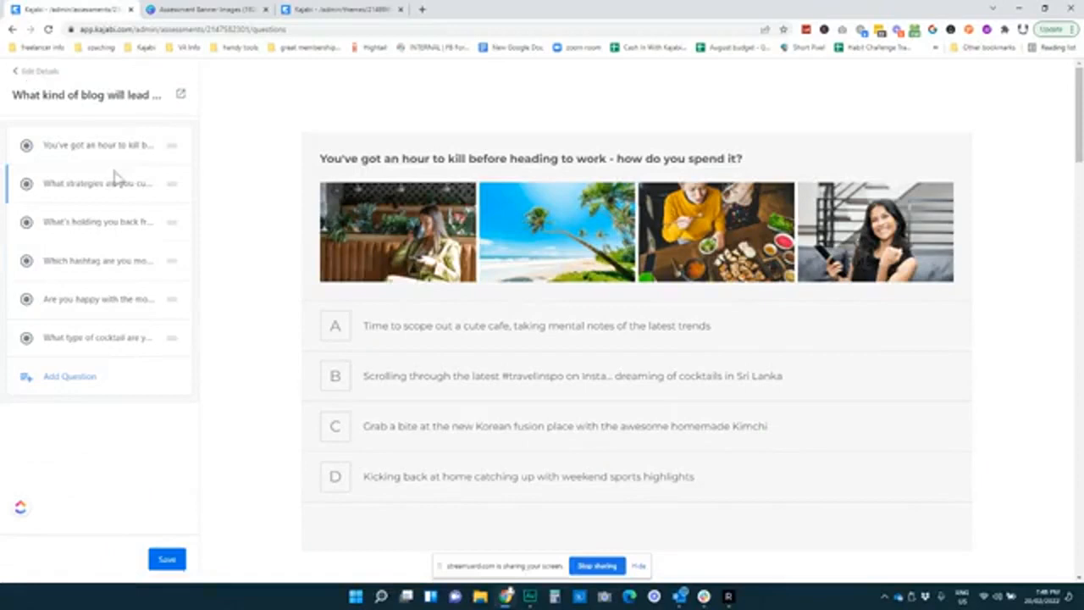
Open the hashtag question's #outfitoftheday answer and verify its tag is QUIZ INT: Fashion Blog
left_click(104, 262)
scroll(98, 343, "down", 2)
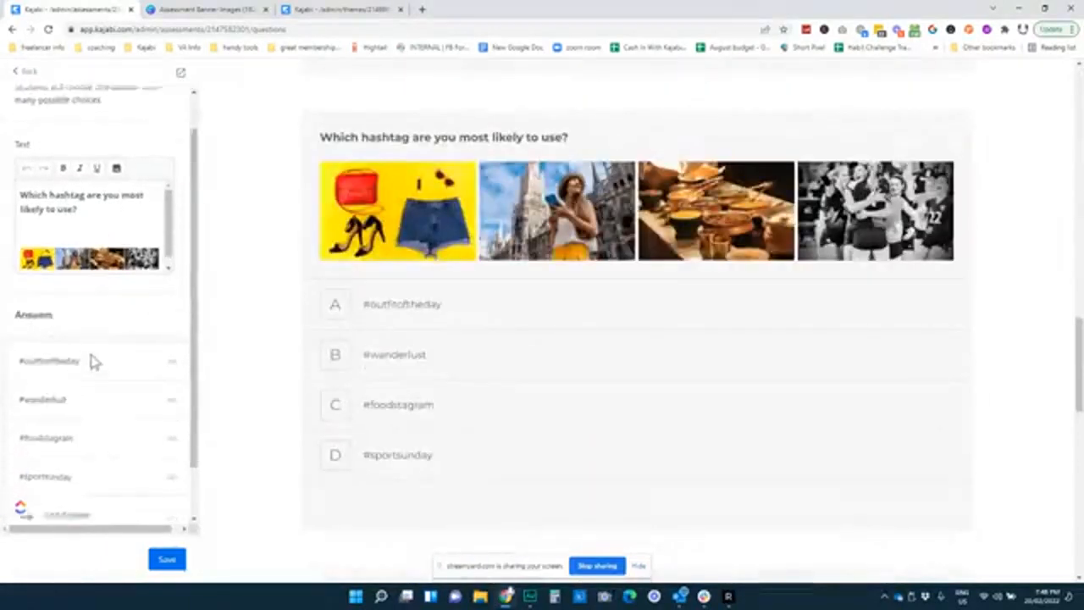
left_click(76, 303)
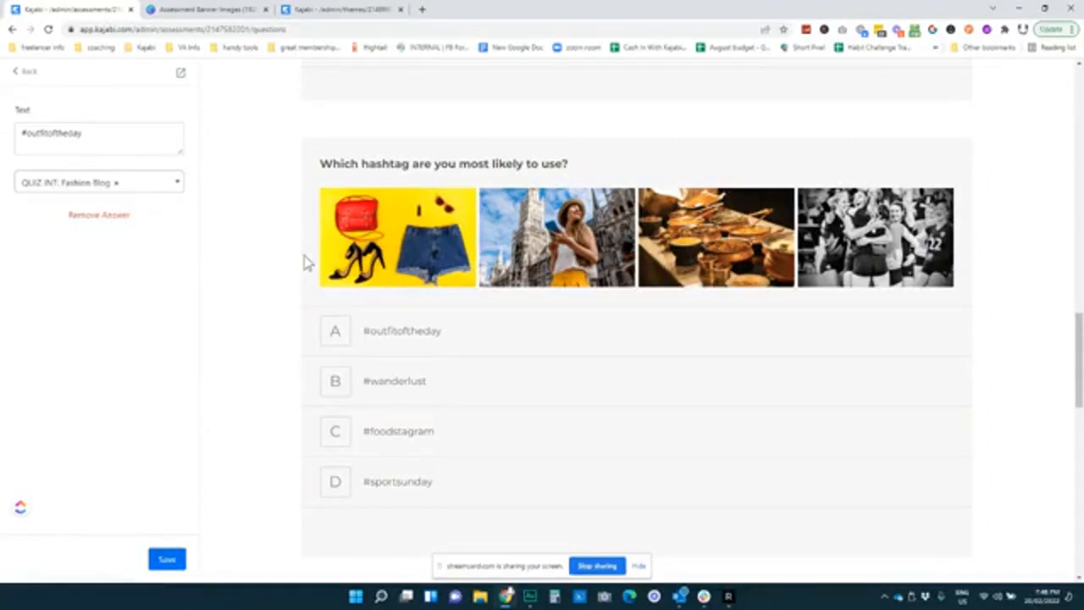
left_click(55, 188)
scroll(83, 280, "down", 10)
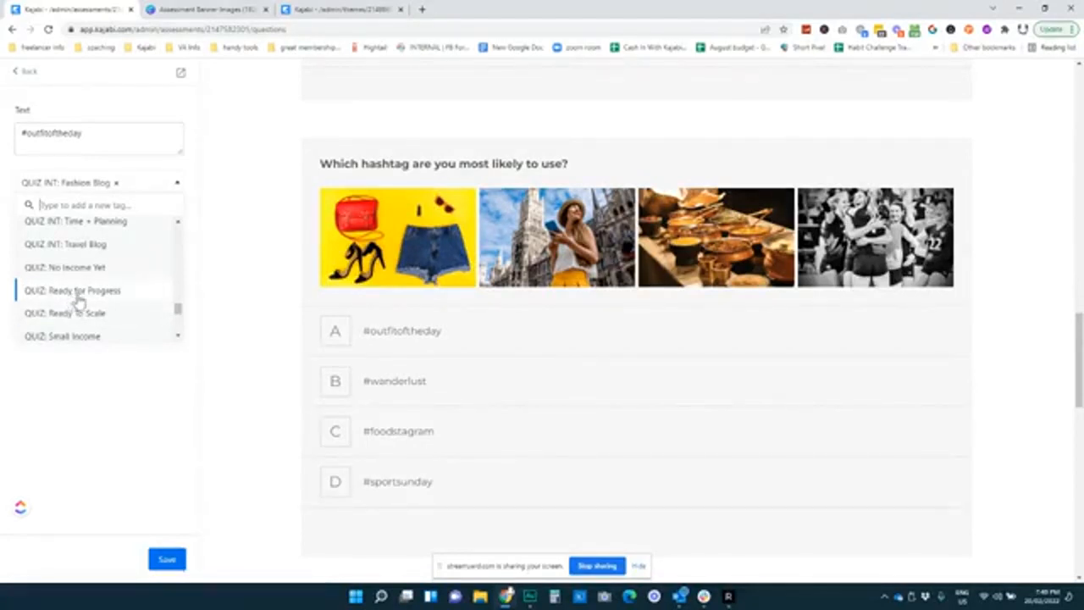
scroll(78, 300, "up", 3)
scroll(99, 258, "up", 2)
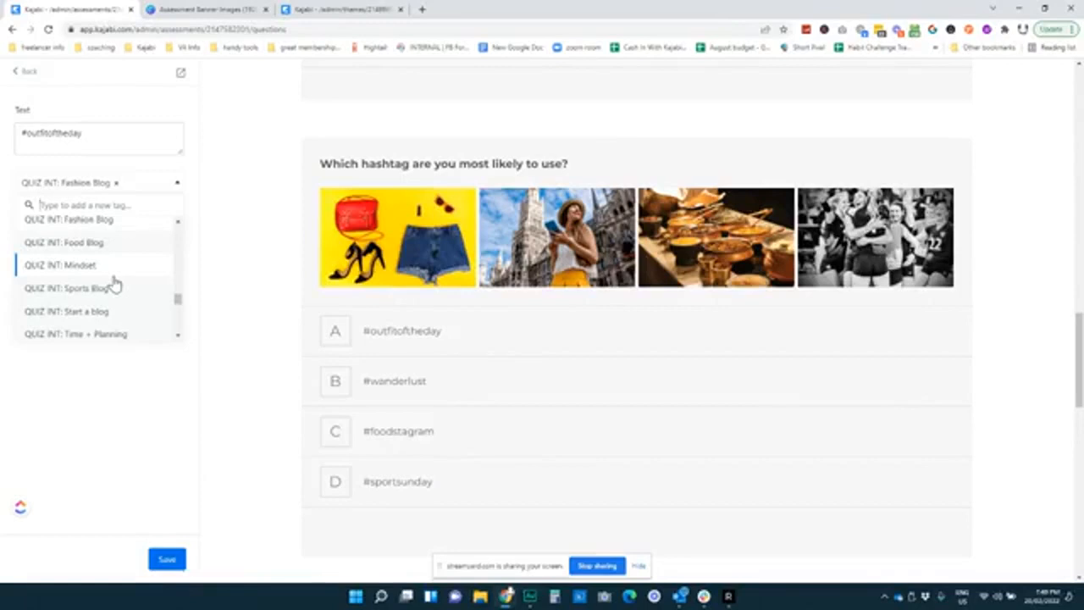
left_click(190, 163)
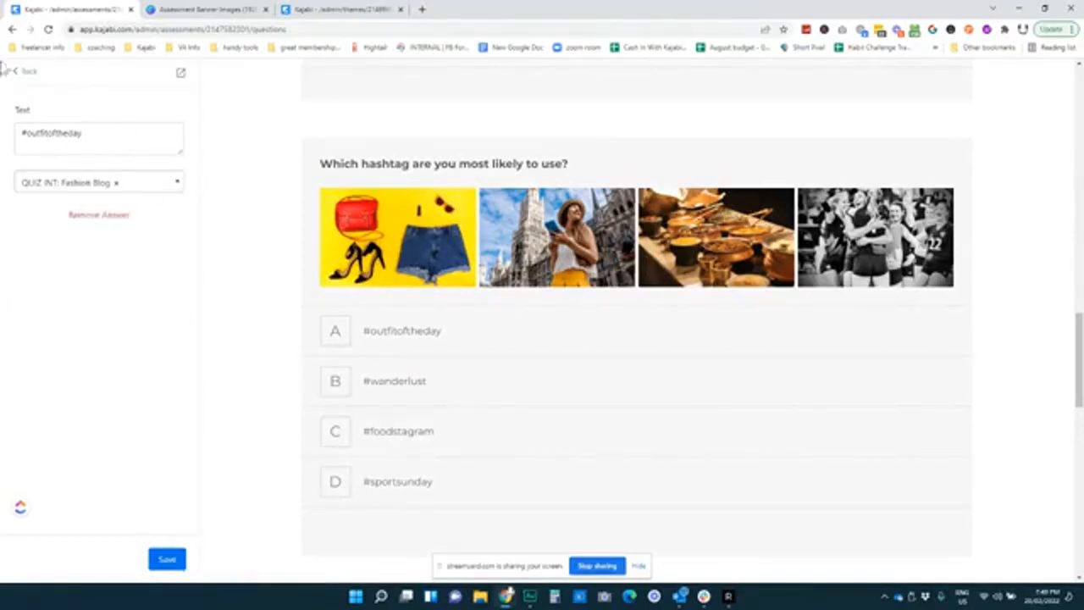
Inspect the first answer of the 'What strategies…' biz-game question, then return to the question list
left_click(29, 73)
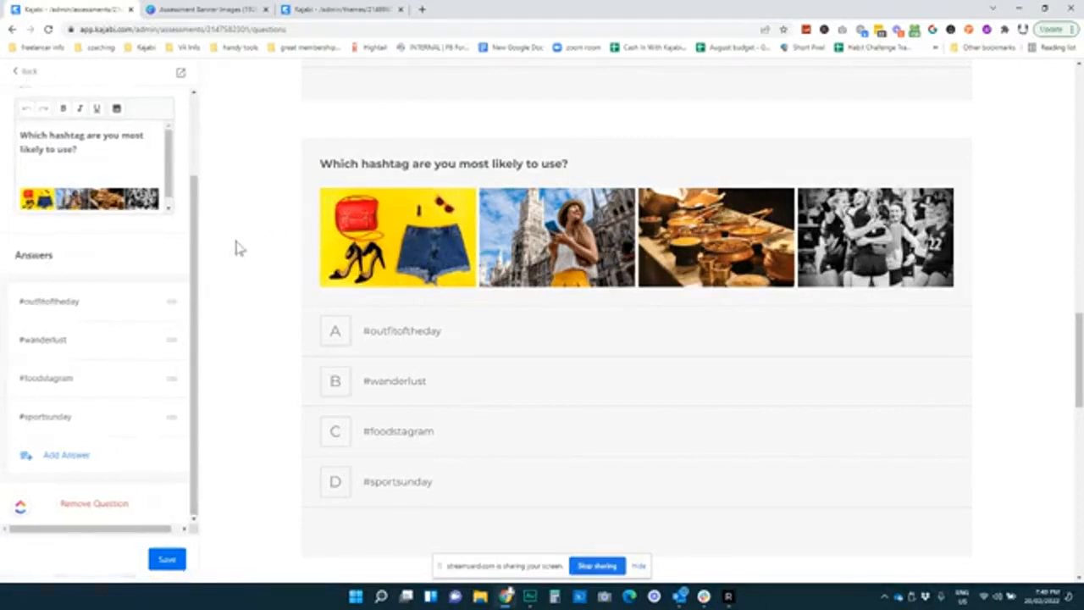
left_click(26, 71)
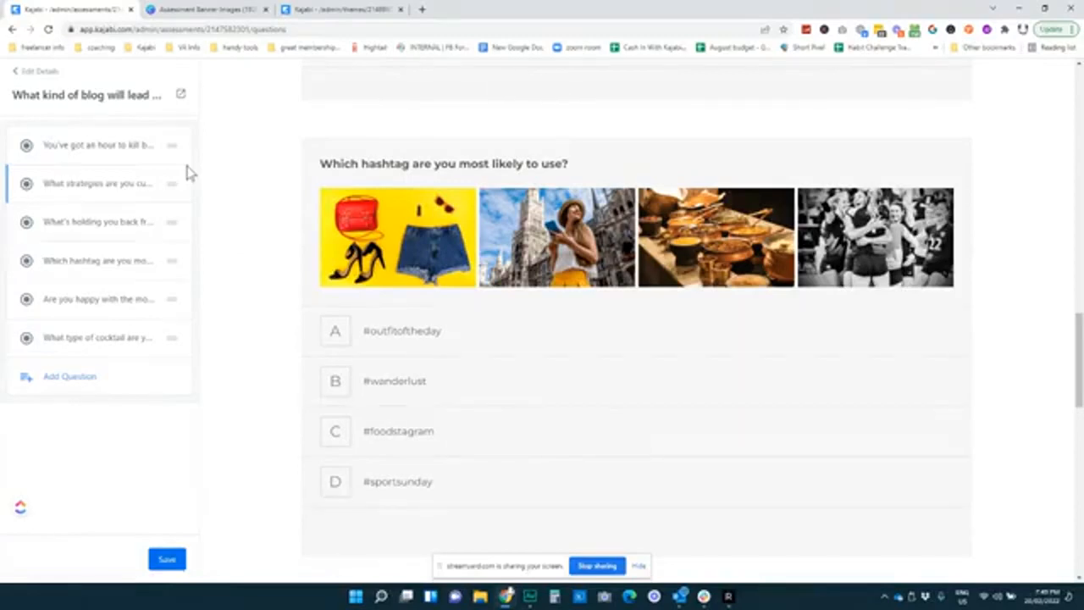
left_click(73, 184)
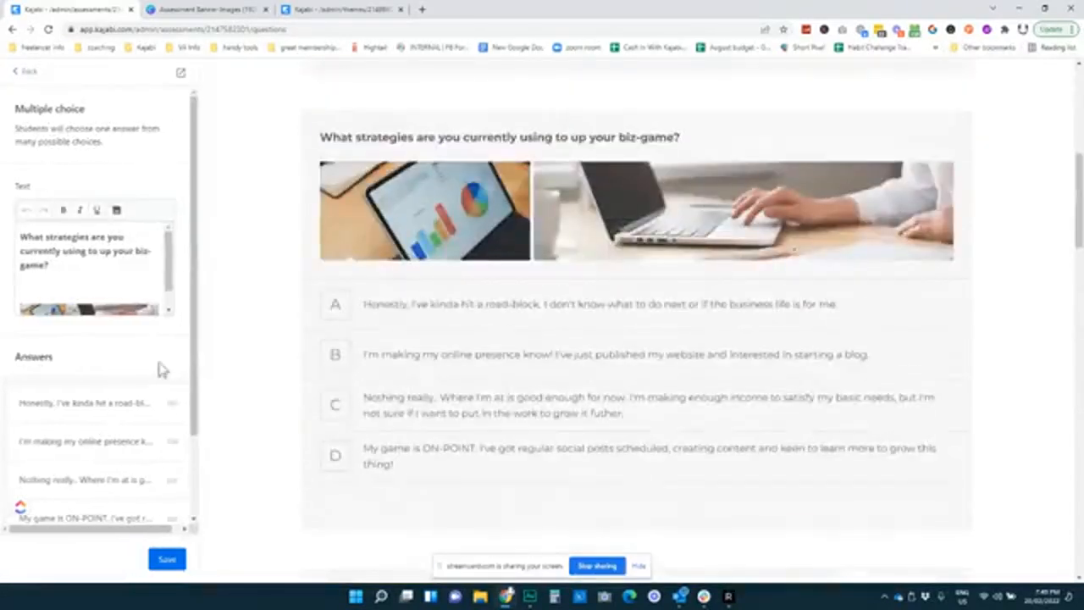
scroll(135, 356, "down", 2)
scroll(266, 297, "down", 2)
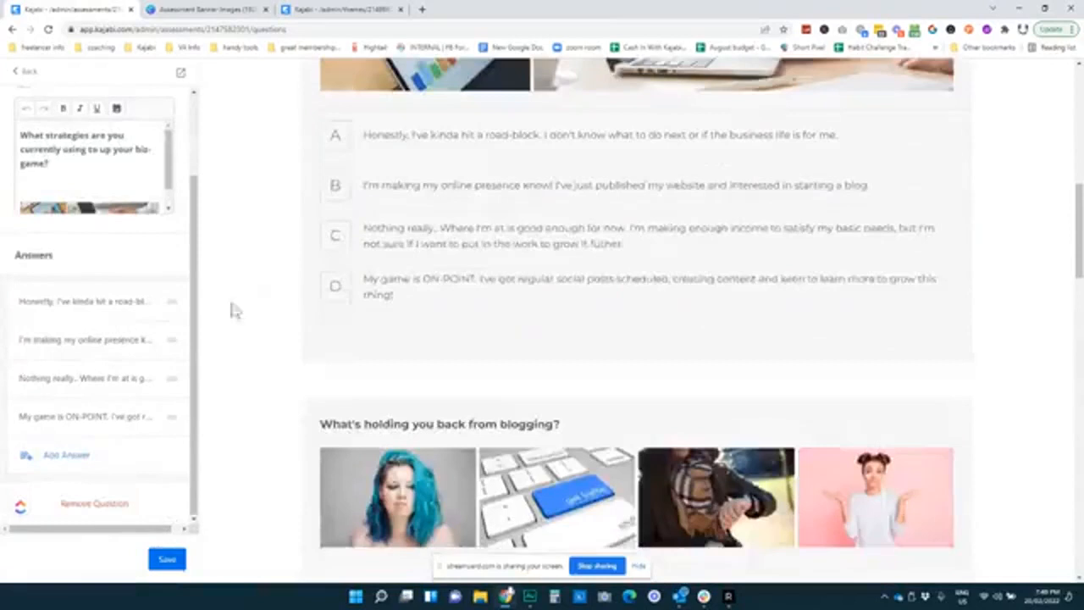
left_click(82, 303)
left_click(26, 72)
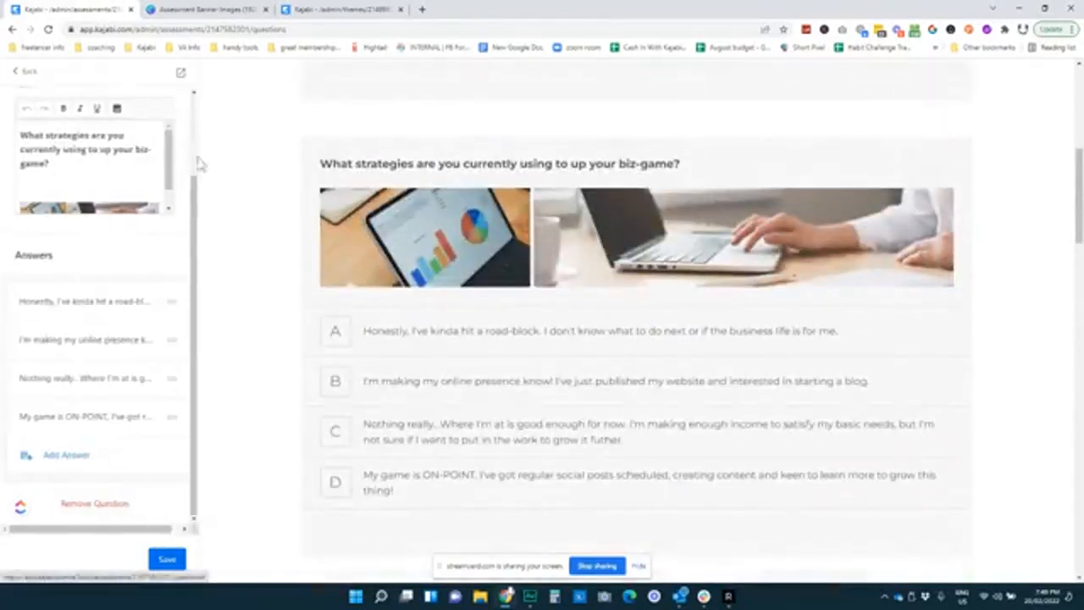
scroll(253, 263, "down", 1)
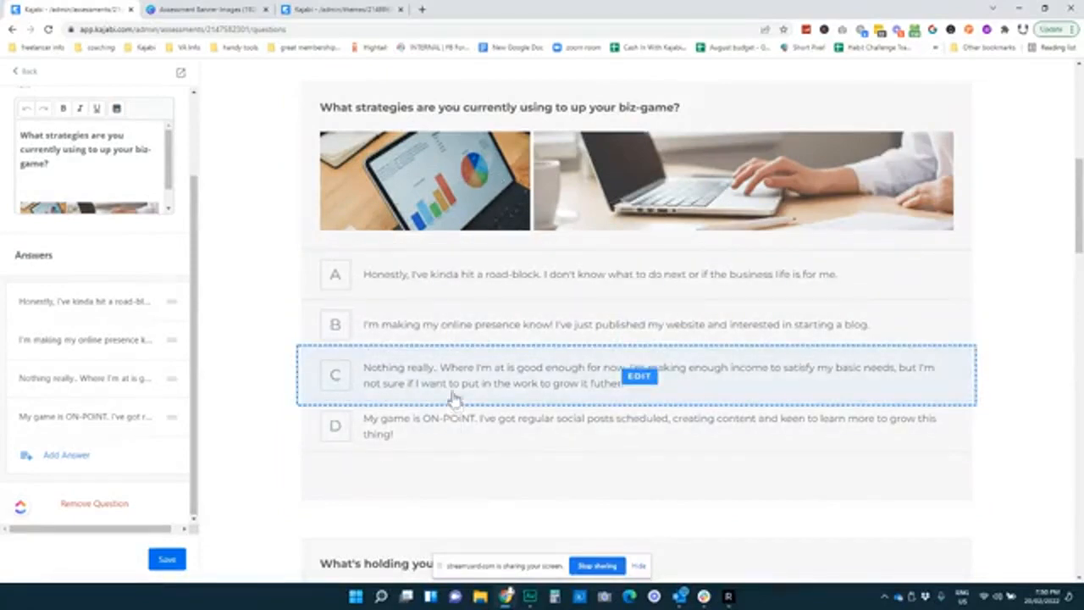
left_click(23, 73)
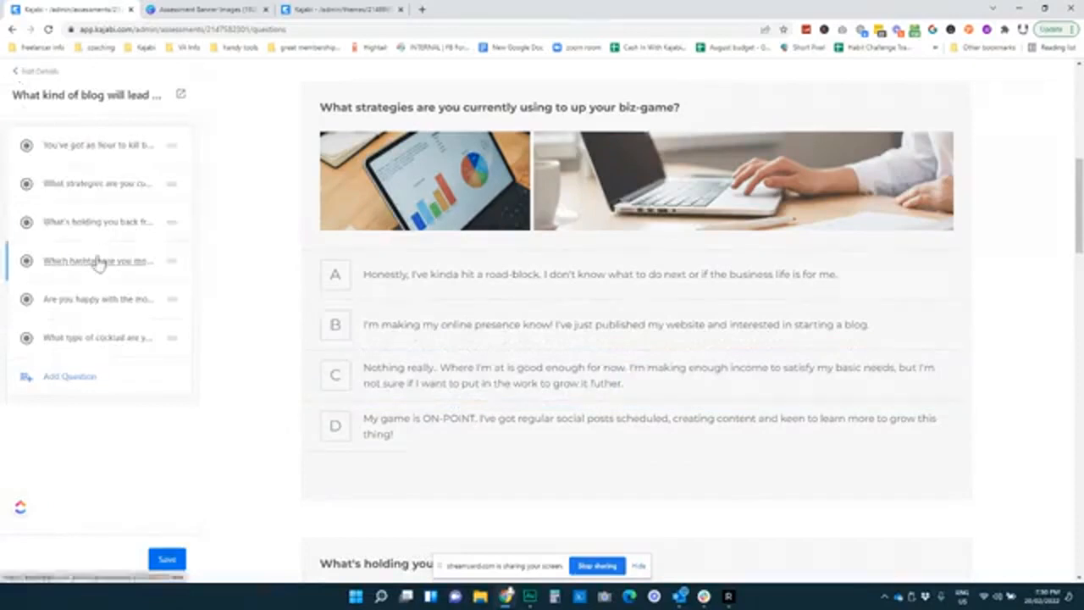
Check the result tags on answers A, B and C of the blog-moolah question
left_click(94, 301)
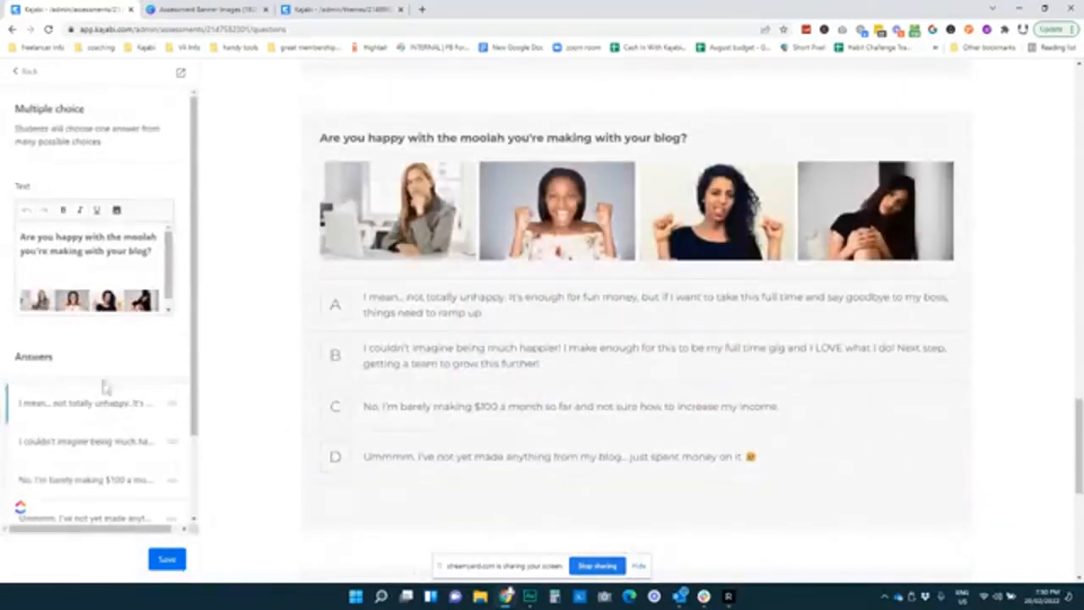
scroll(93, 372, "down", 3)
left_click(93, 303)
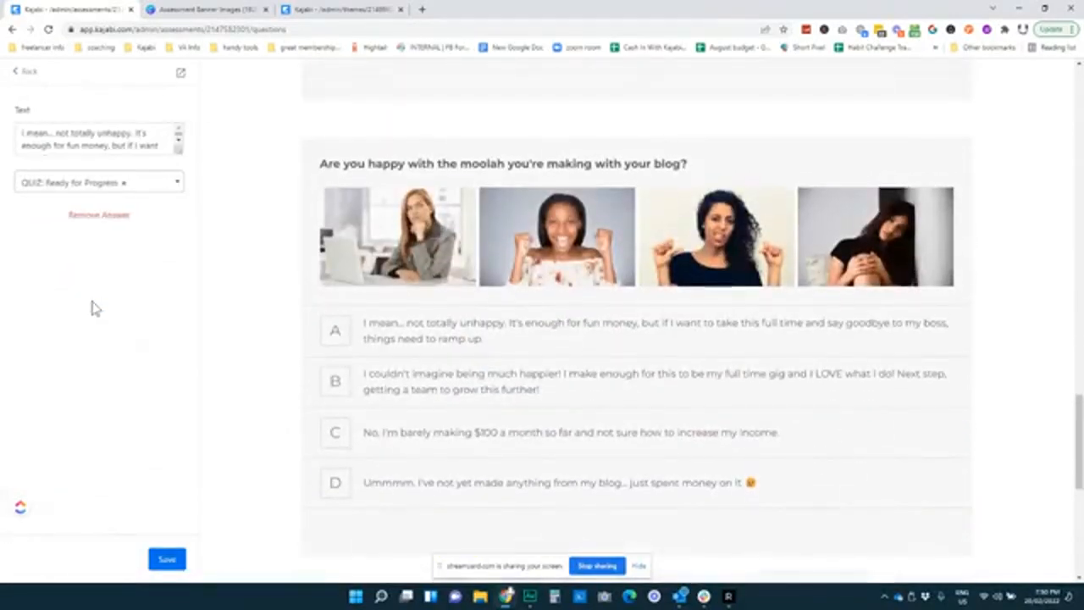
scroll(239, 254, "down", 1)
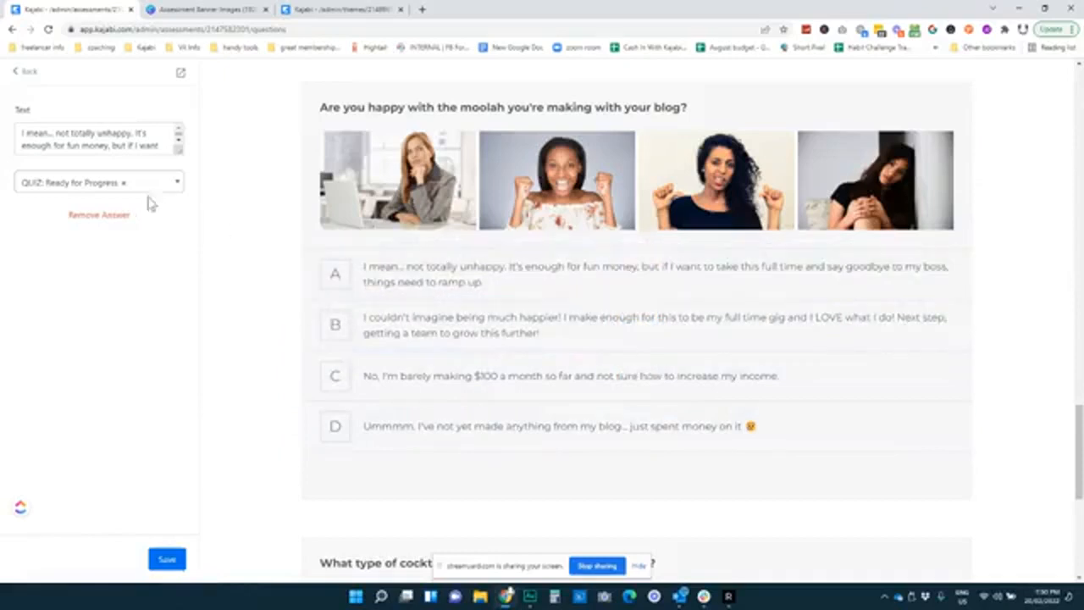
left_click(25, 72)
left_click(92, 342)
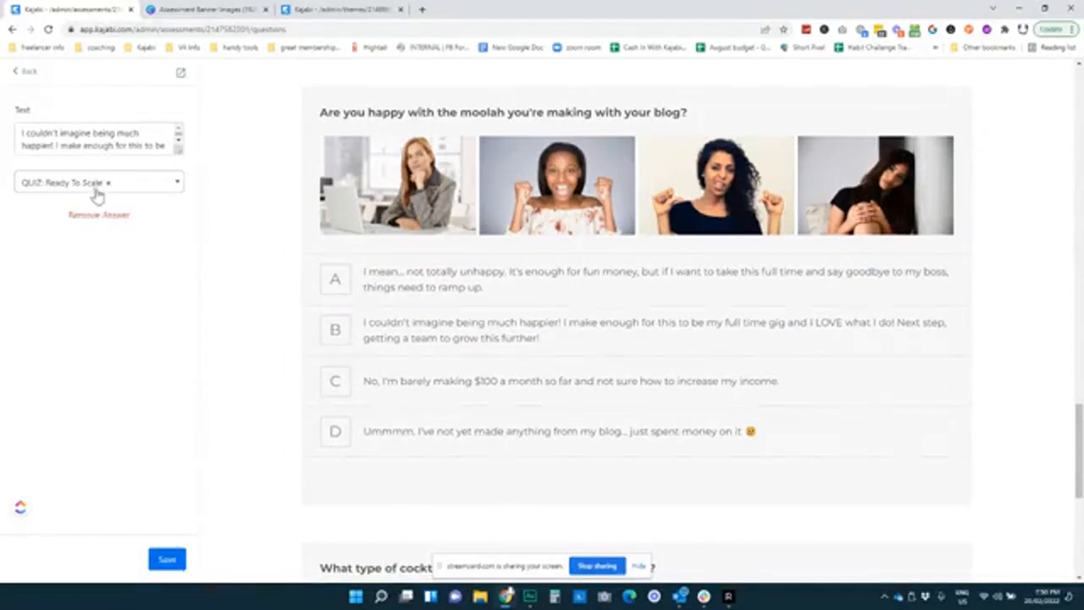
left_click(18, 73)
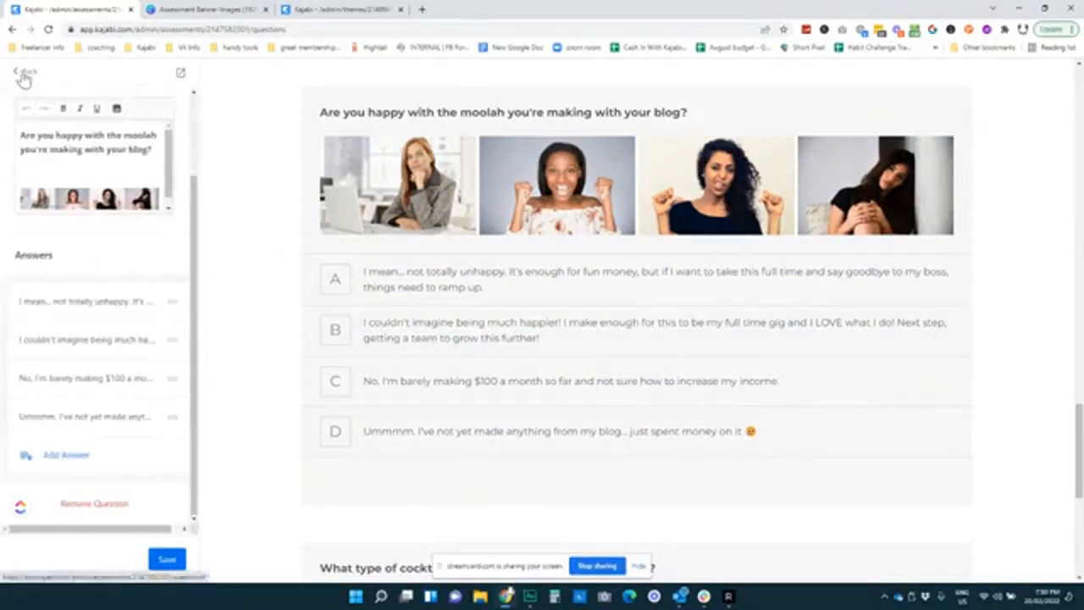
left_click(79, 381)
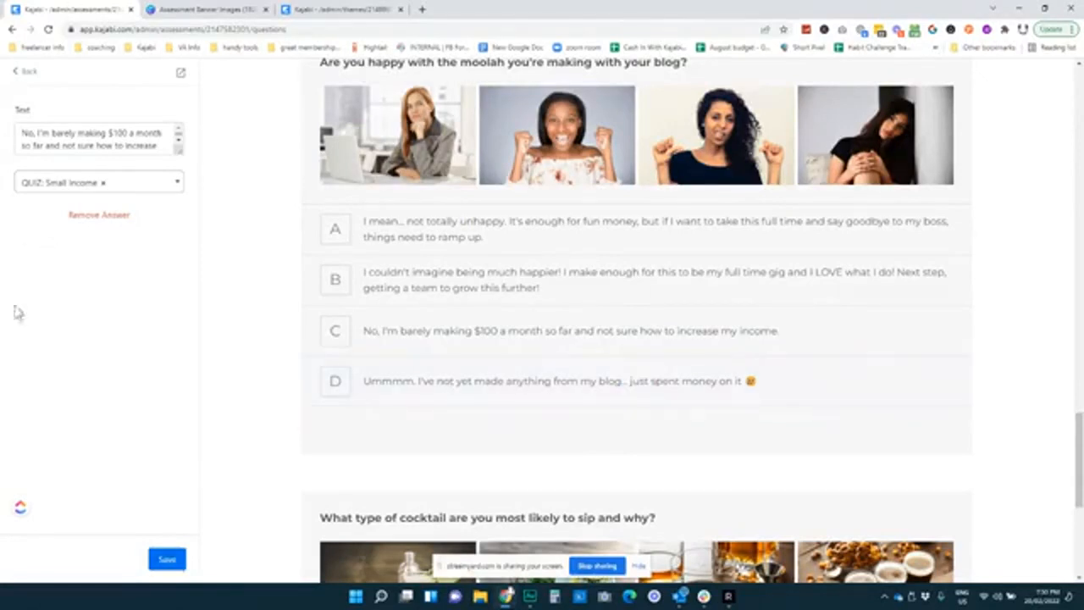
scroll(241, 309, "up", 1)
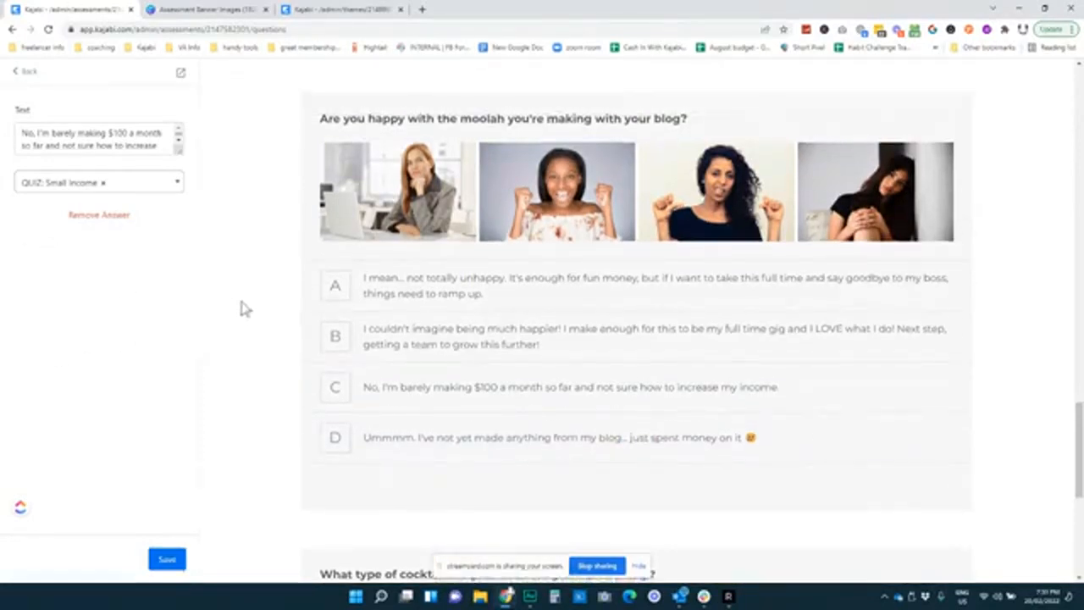
left_click(25, 73)
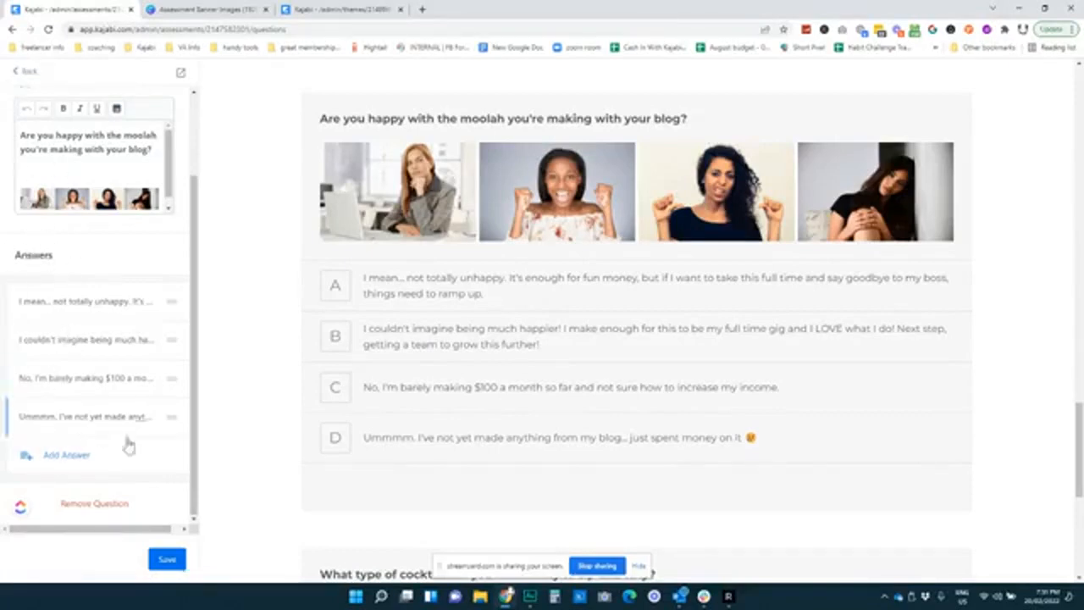
left_click(21, 71)
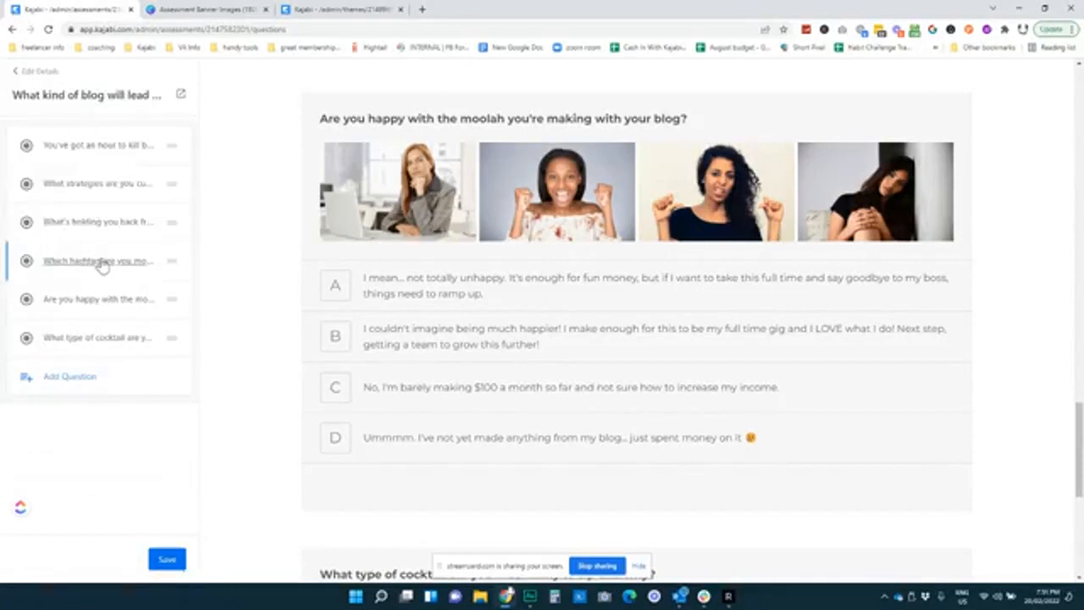
Open 'What's holding you back from blogging?' and check the Self-doubt answer's tag
left_click(98, 223)
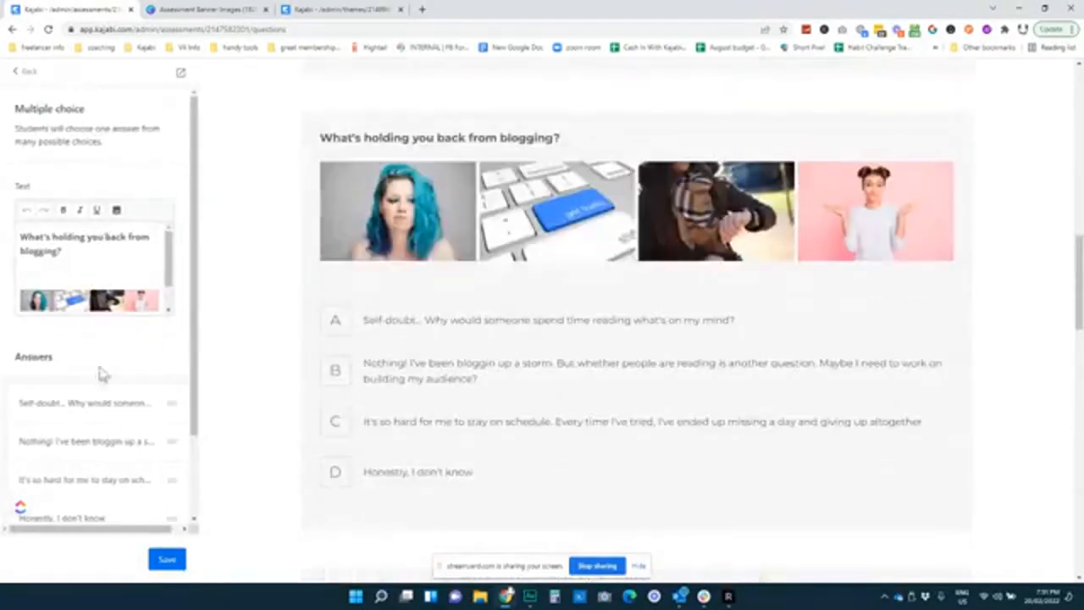
scroll(274, 280, "down", 1)
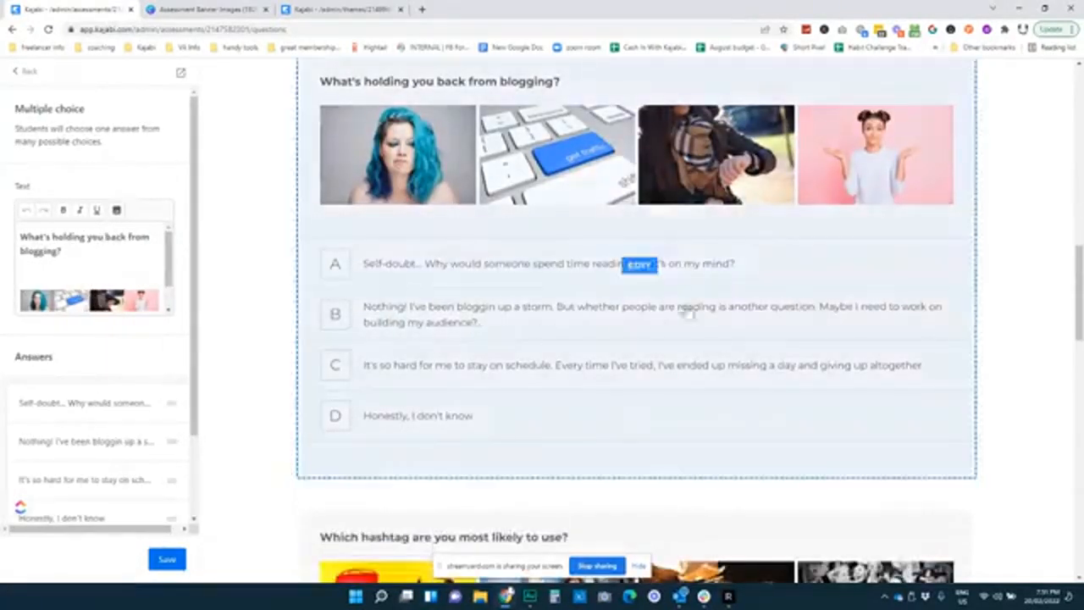
scroll(85, 339, "down", 1)
left_click(105, 304)
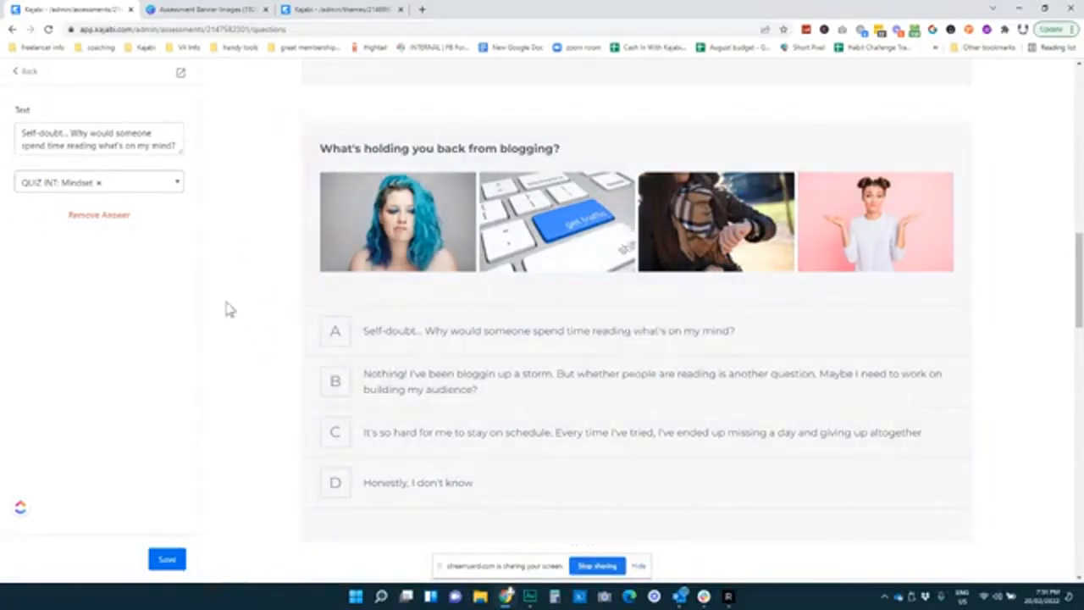
Check the tags on answers B, C and D, finding D has no tag
left_click(479, 385)
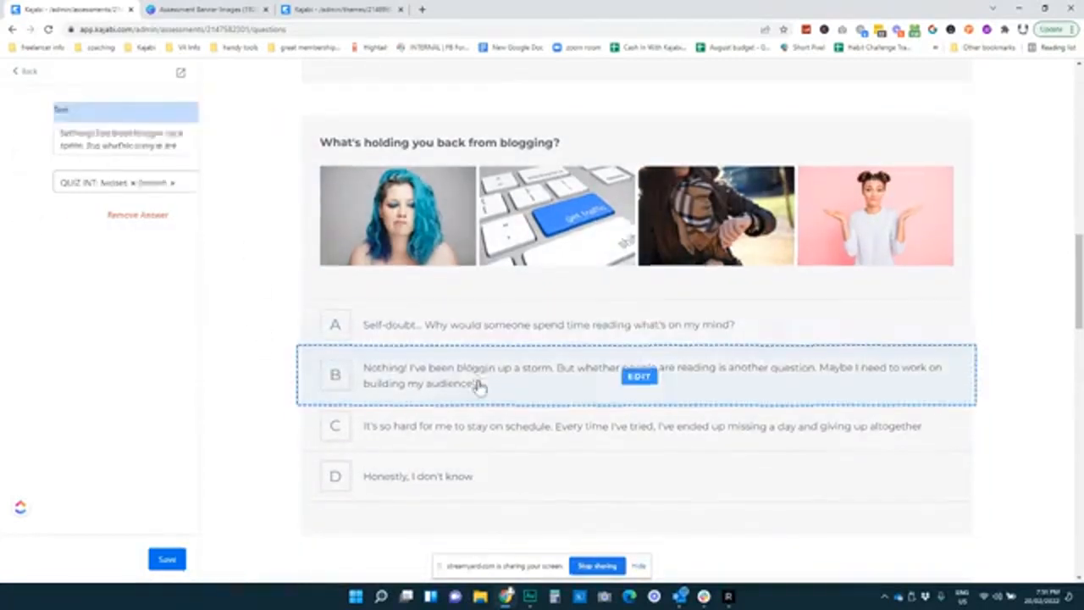
scroll(478, 385, "down", 1)
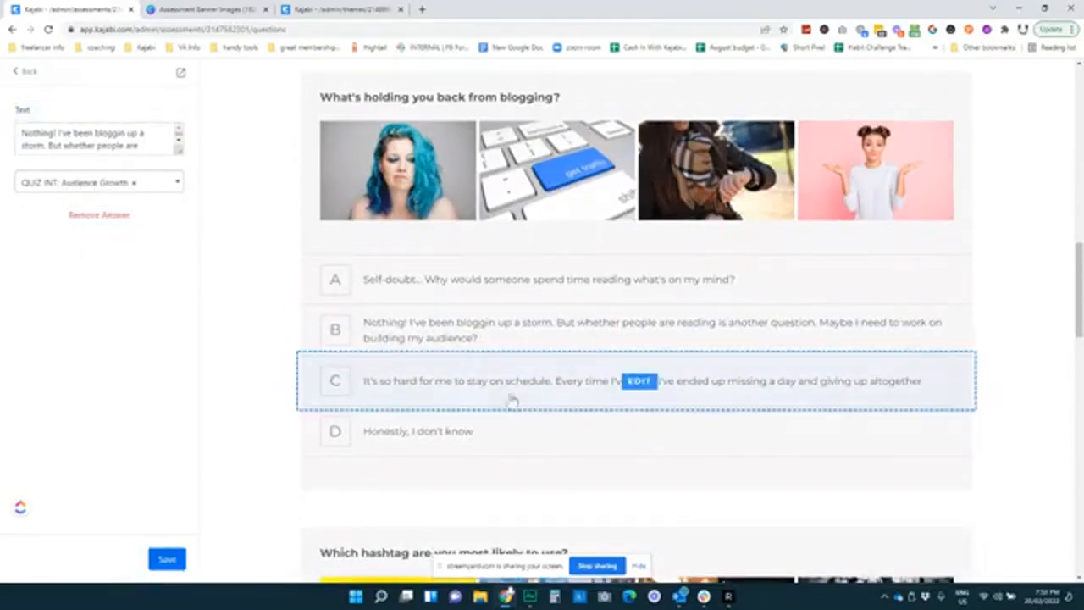
left_click(474, 388)
scroll(472, 387, "down", 1)
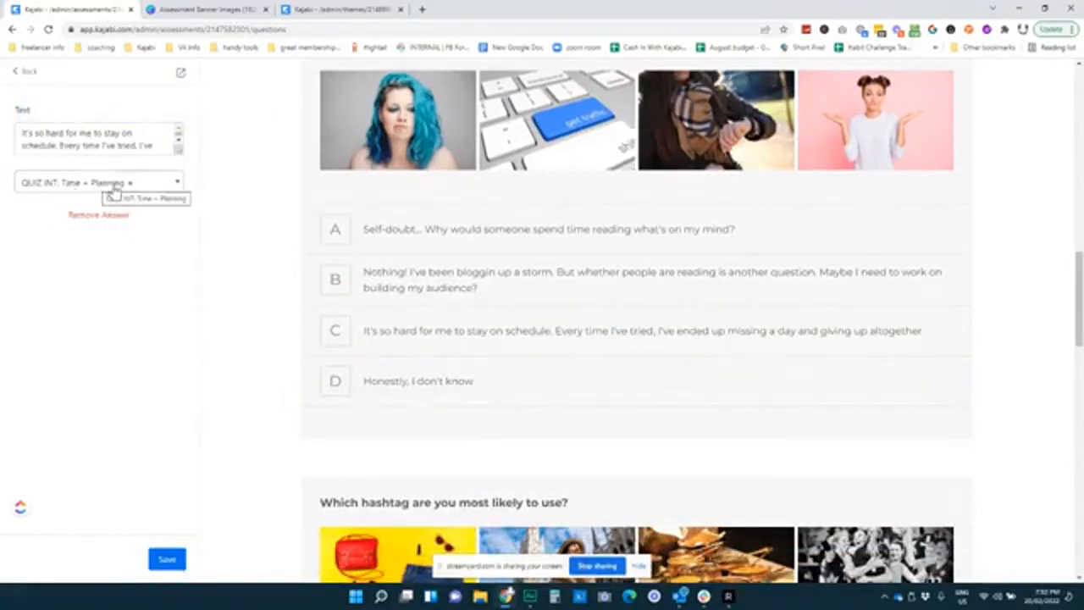
left_click(448, 382)
scroll(444, 382, "down", 1)
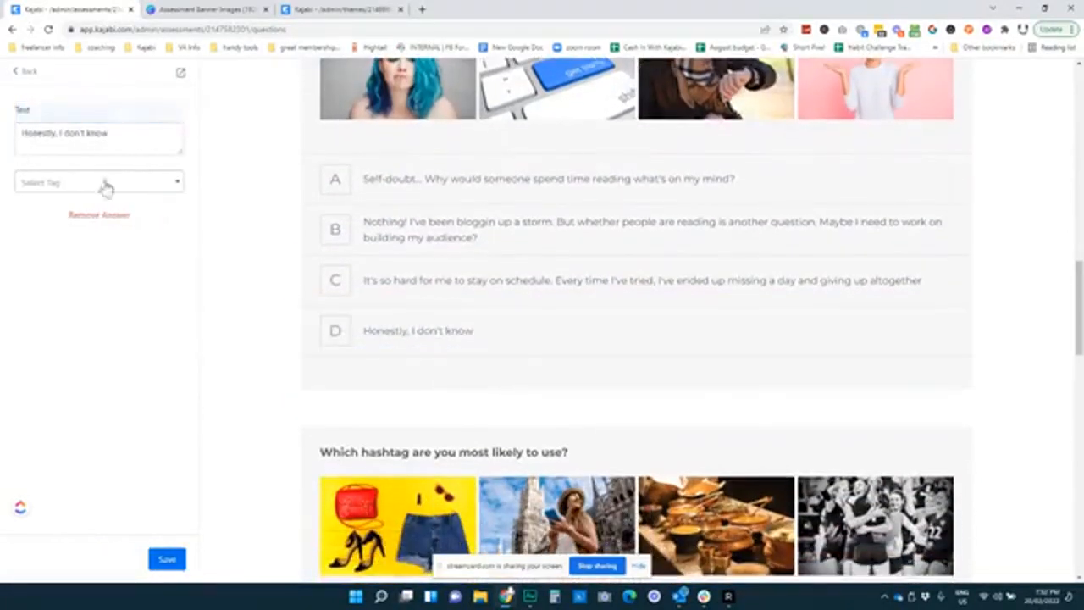
left_click(262, 289)
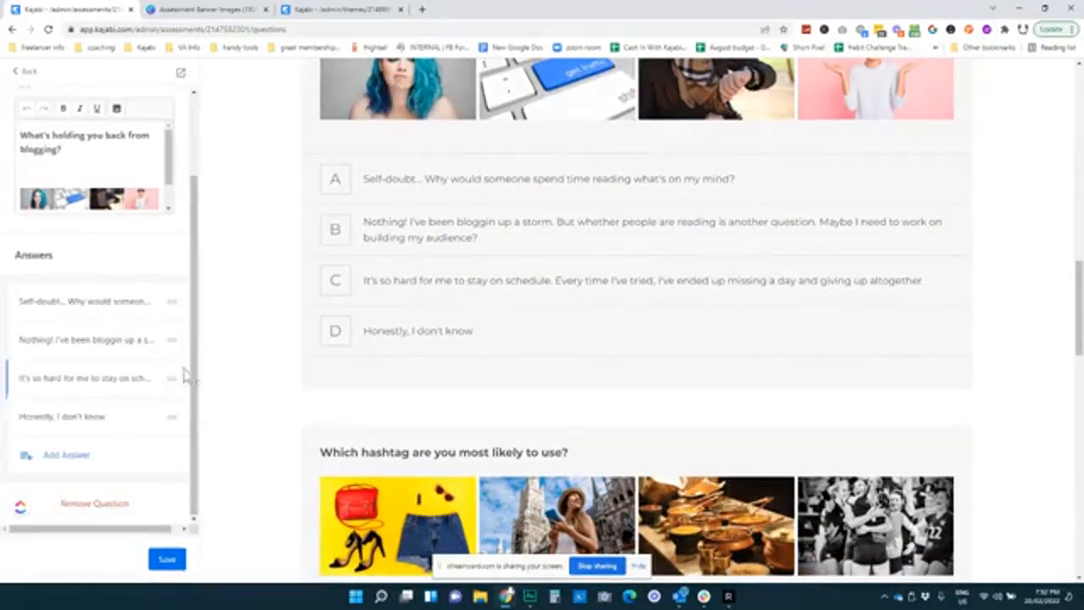
scroll(259, 337, "down", 4)
scroll(262, 334, "down", 5)
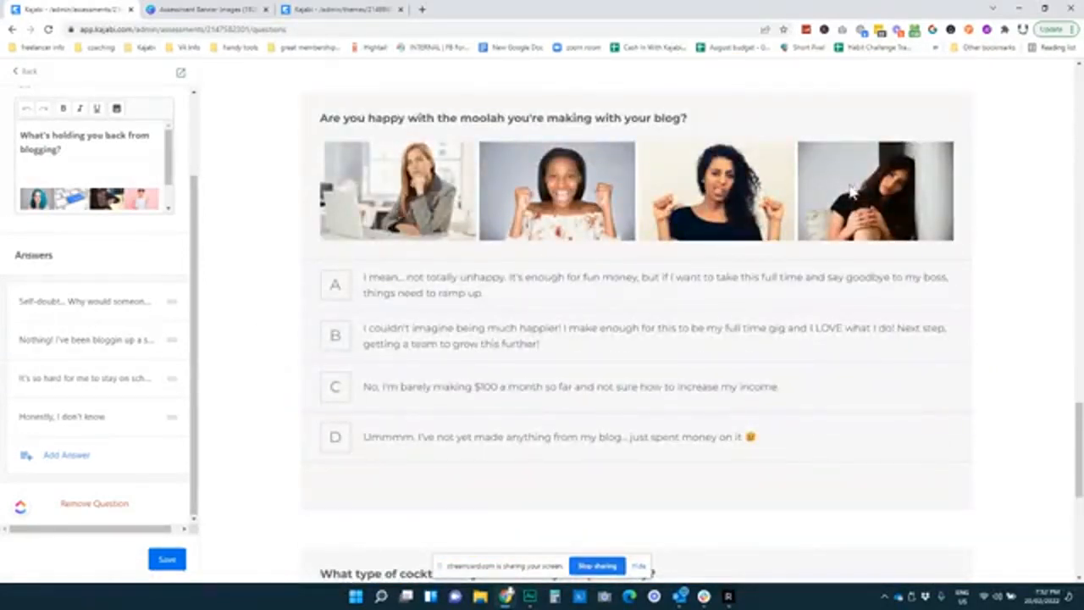
Glance at the landing page editor, then go back to the quiz and open Edit Details
scroll(254, 265, "down", 5)
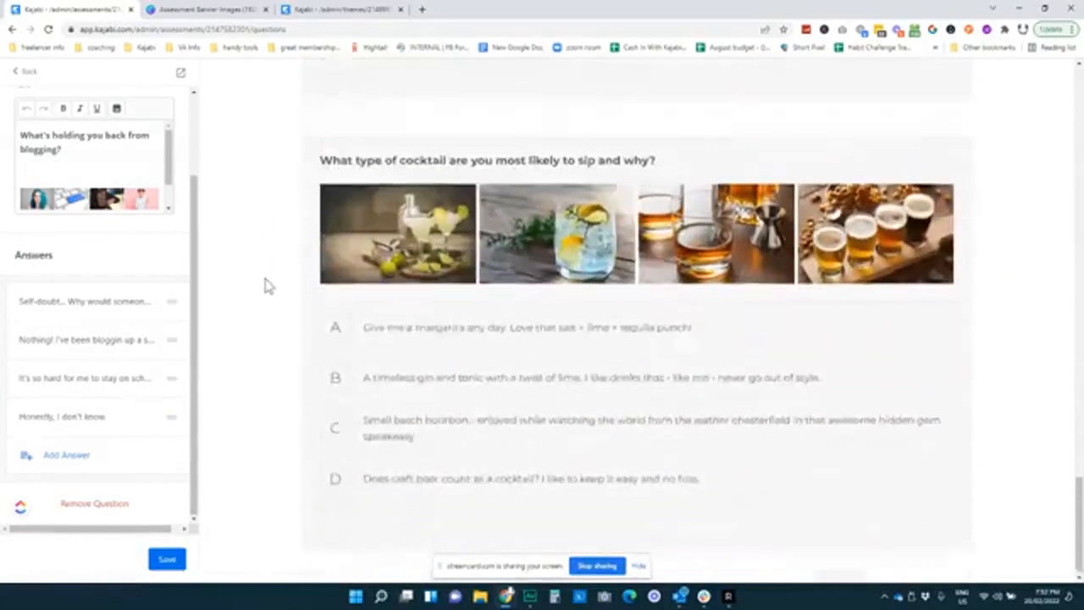
left_click(320, 10)
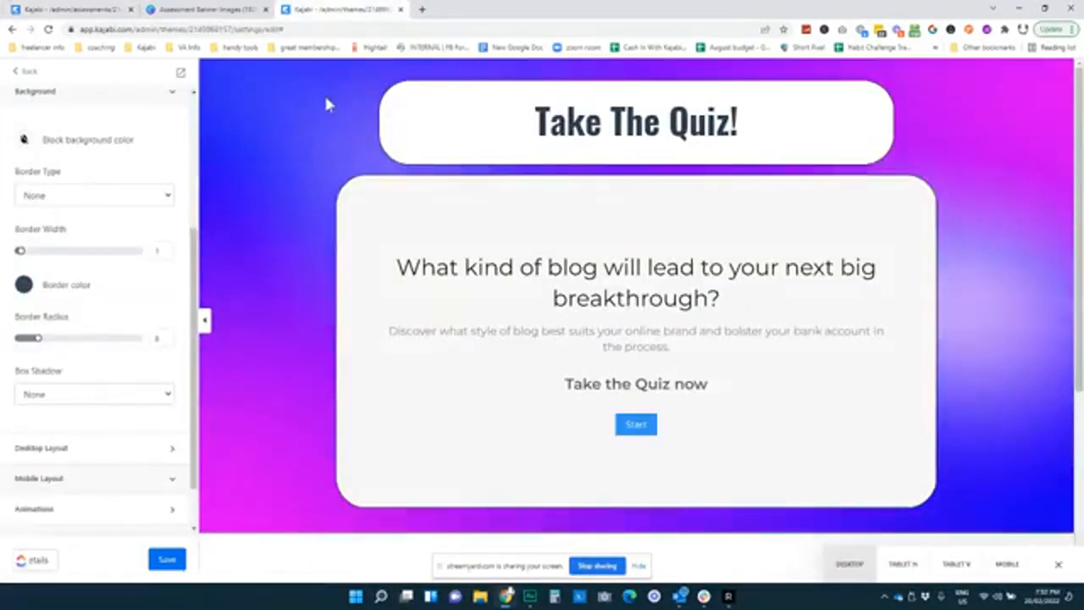
left_click(50, 9)
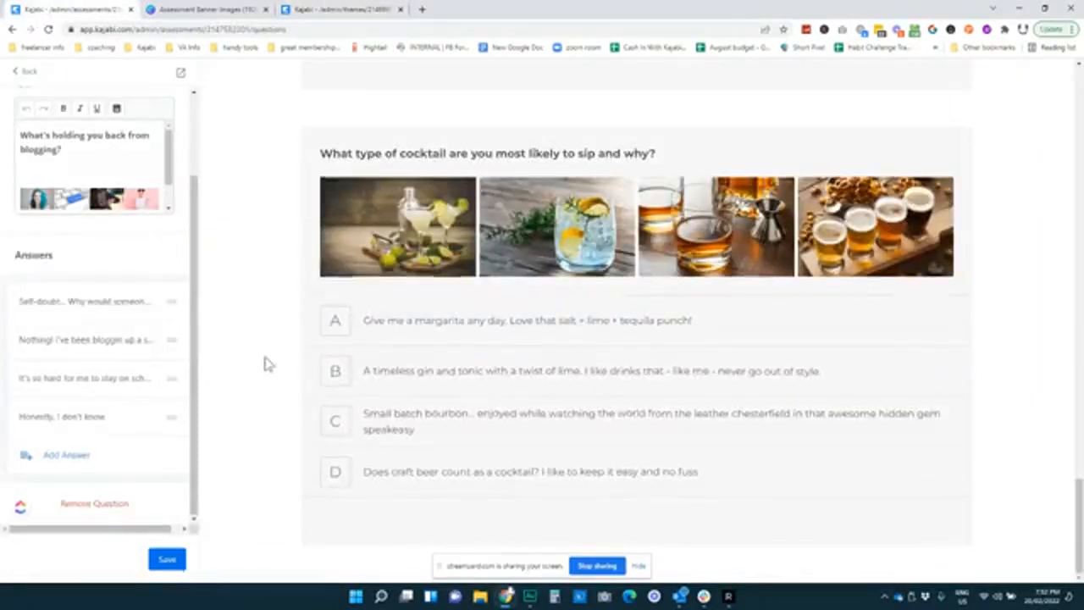
scroll(266, 363, "up", 3)
left_click(29, 73)
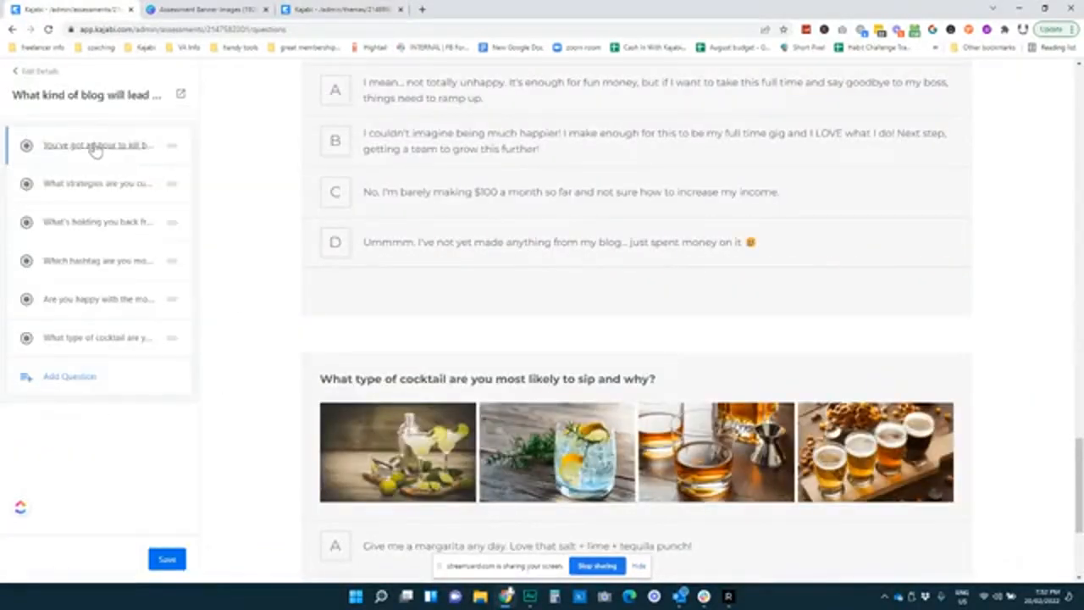
left_click(37, 73)
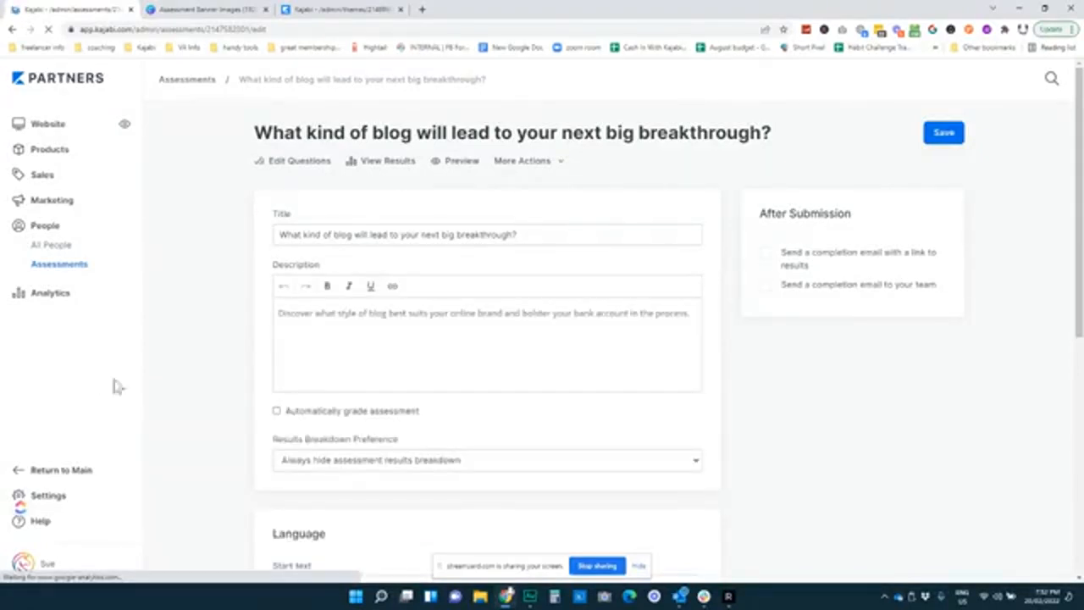
Leave the assessment form for the Take The Quiz landing page editor tab
scroll(229, 305, "down", 2)
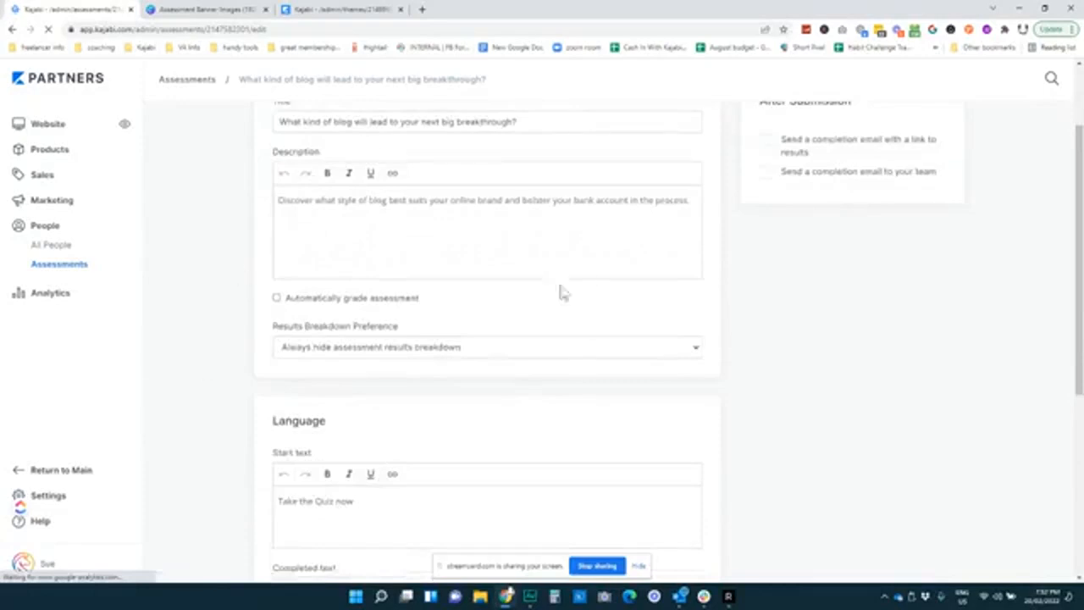
scroll(460, 234, "up", 1)
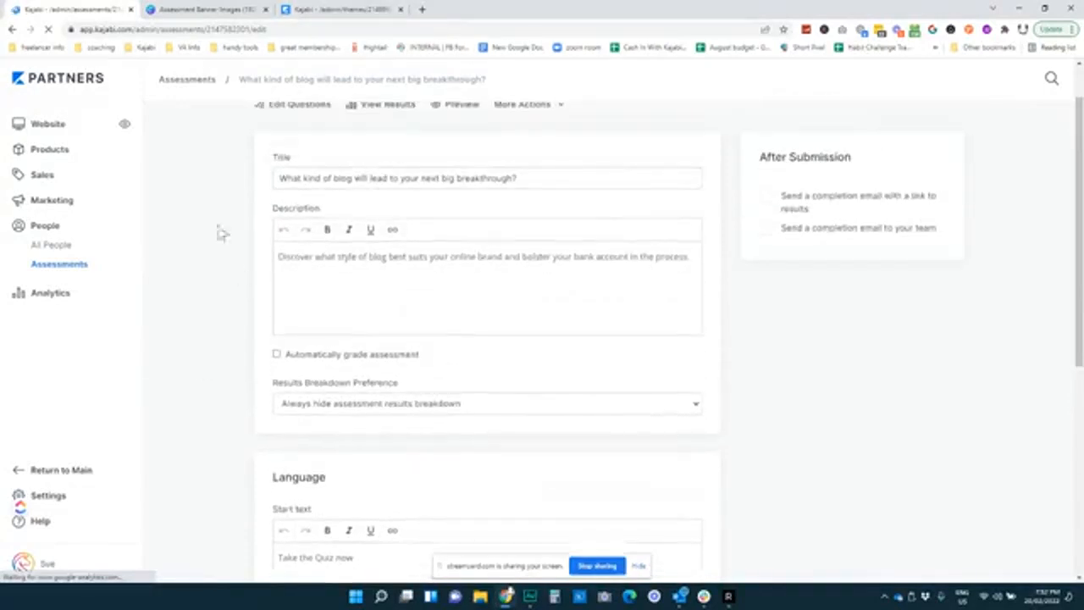
left_click(330, 11)
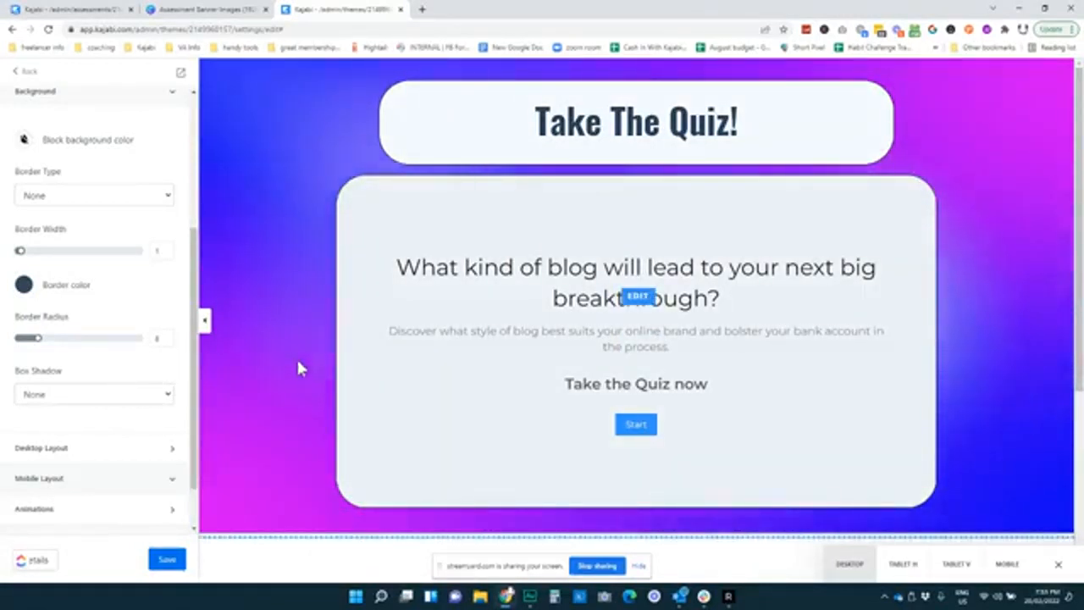
Return to the landing page's section list and open the quiz section's settings
left_click(22, 73)
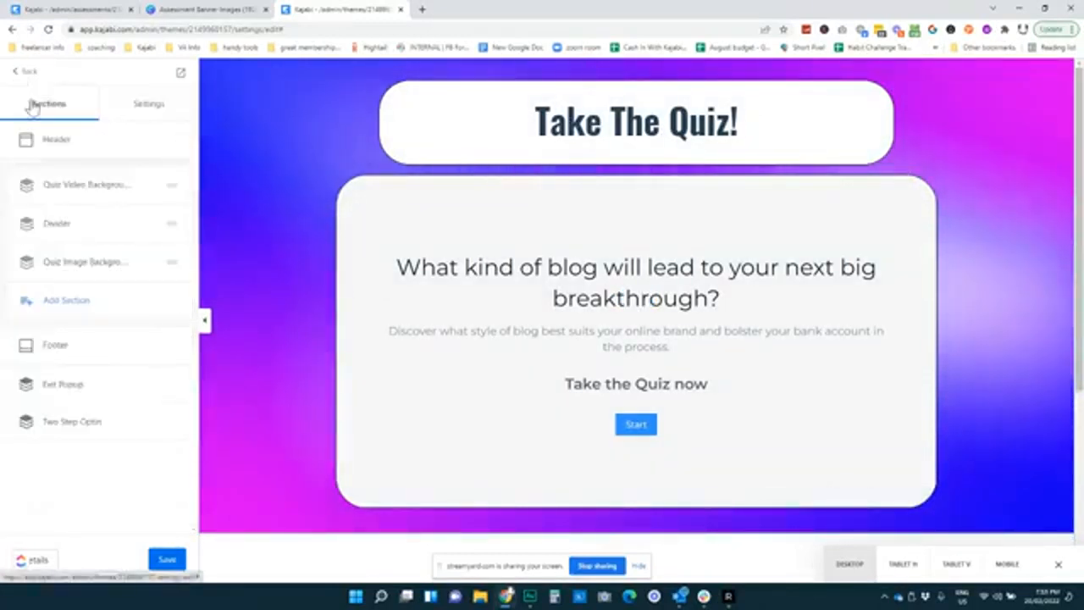
left_click(67, 262)
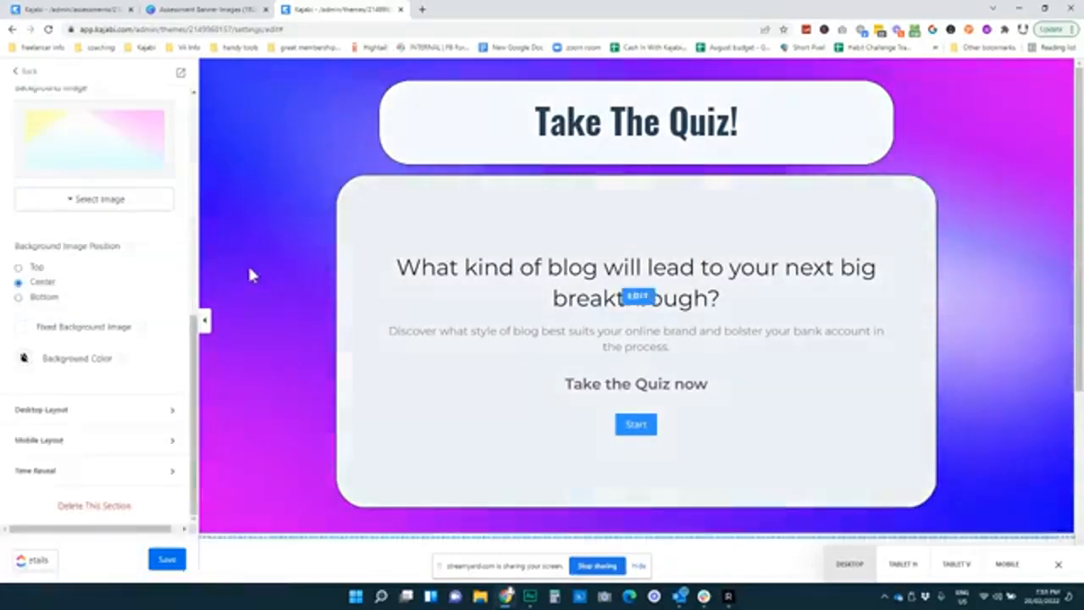
scroll(144, 293, "up", 6)
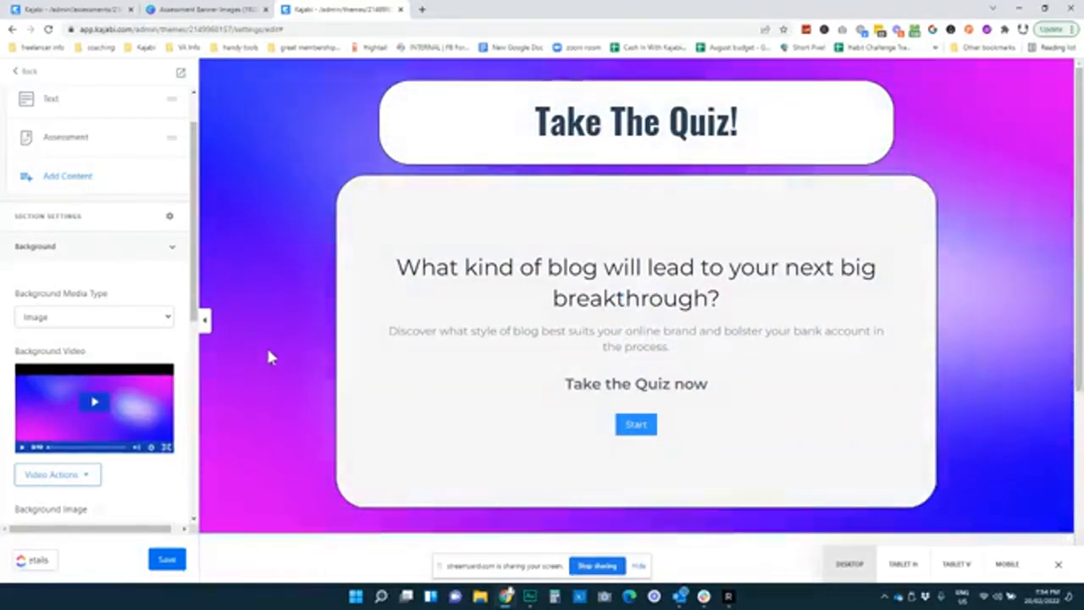
left_click(379, 245)
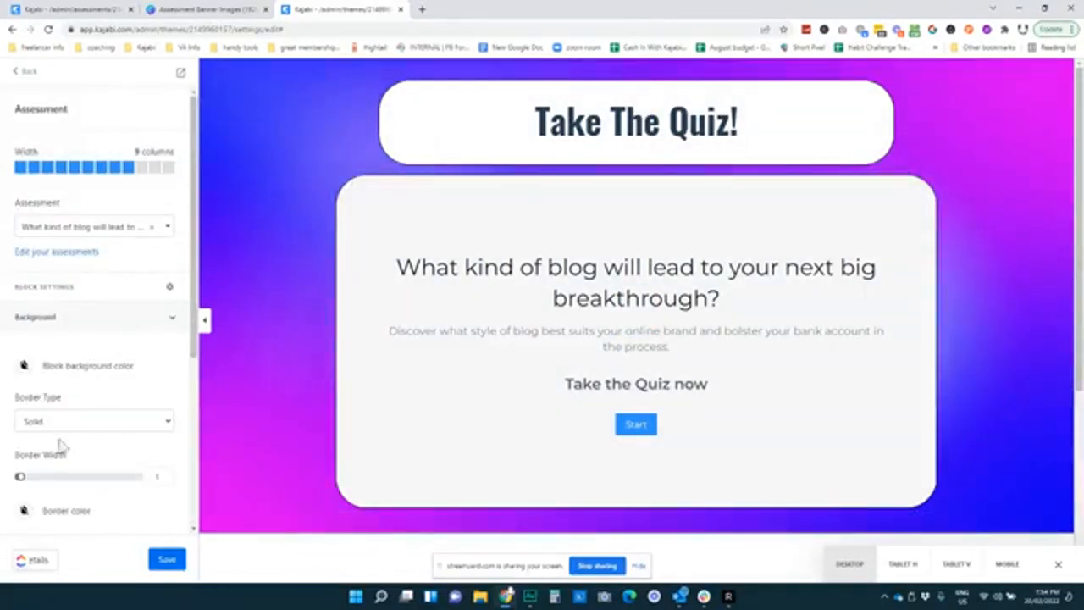
left_click(85, 419)
left_click(92, 400)
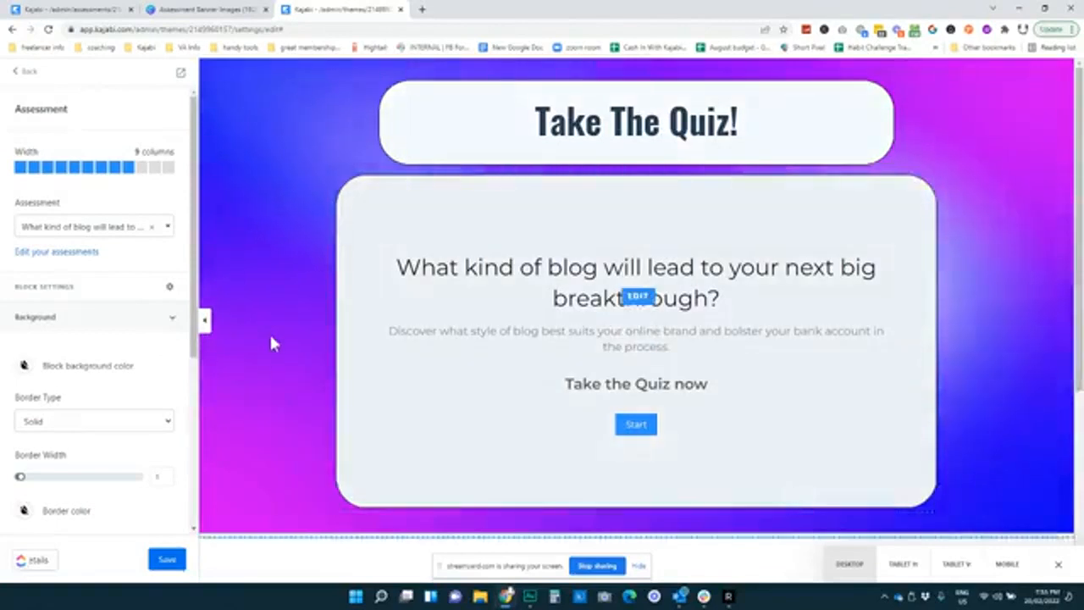
scroll(271, 343, "down", 5)
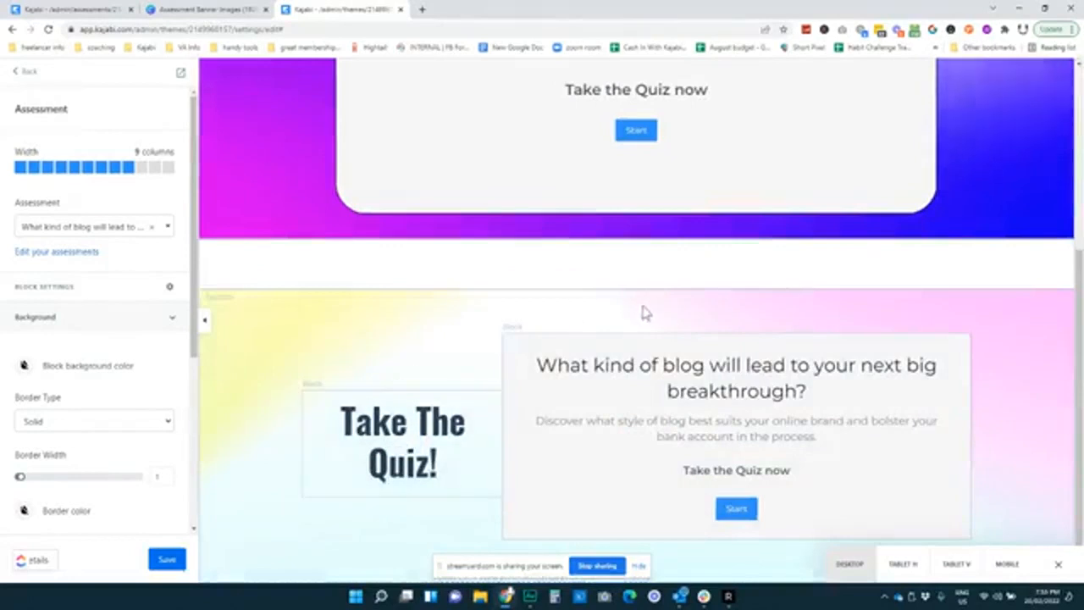
left_click(379, 330)
Edit the 'Take The Quiz!' heading, adding ' >>' then deleting it to keep the wording
scroll(93, 305, "up", 5)
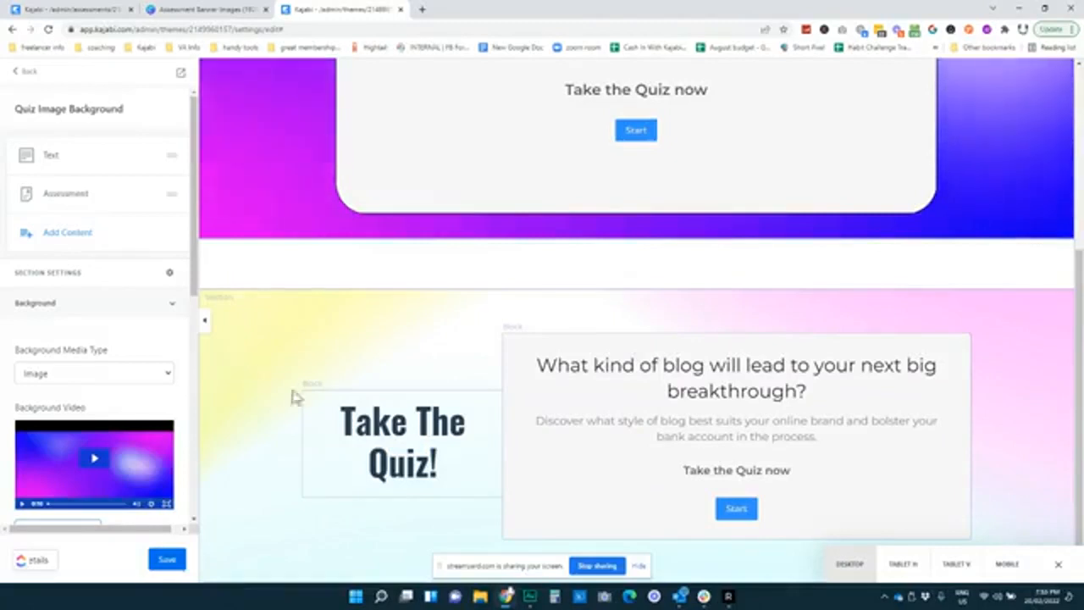
left_click(440, 495)
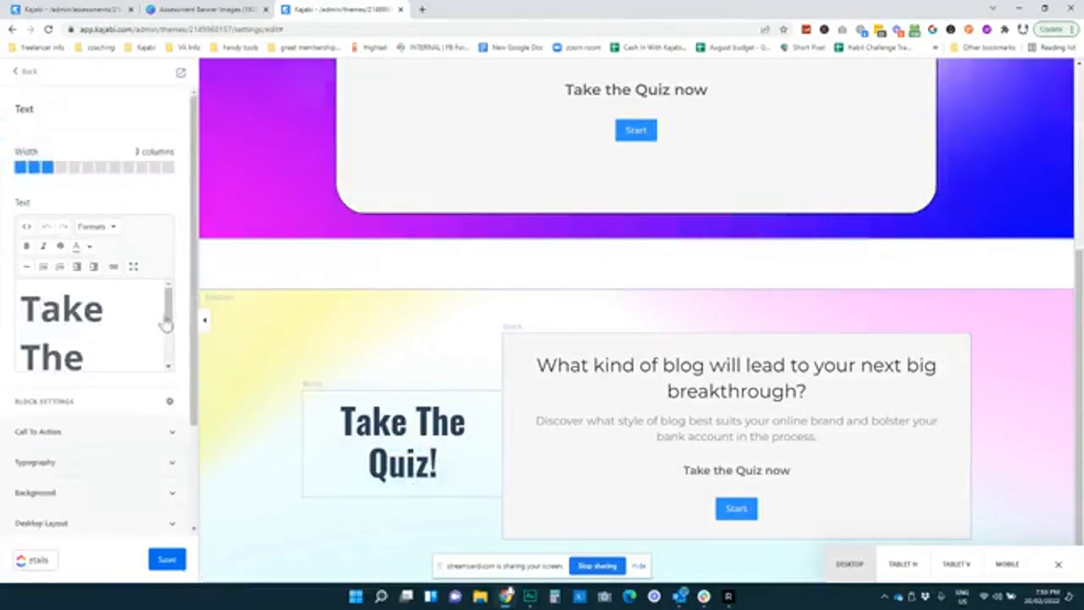
scroll(114, 330, "down", 2)
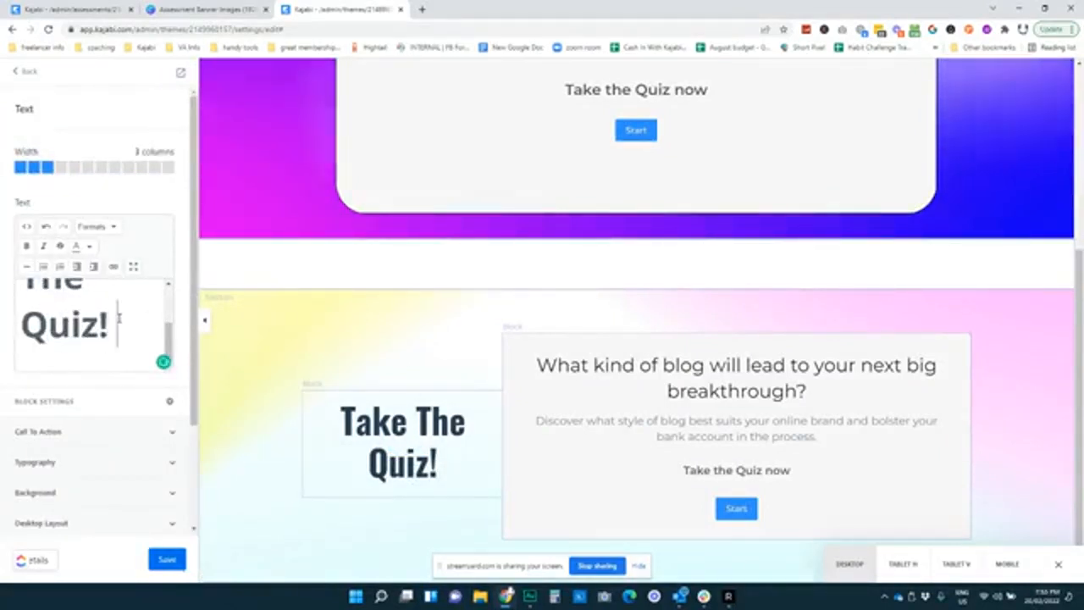
type(">>")
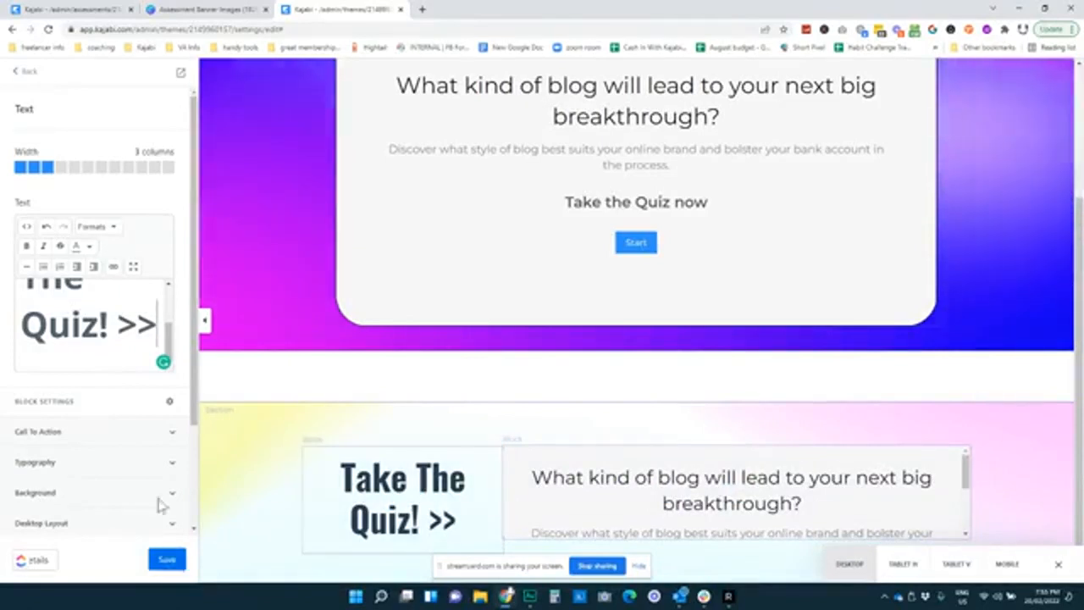
key("BackSpace")
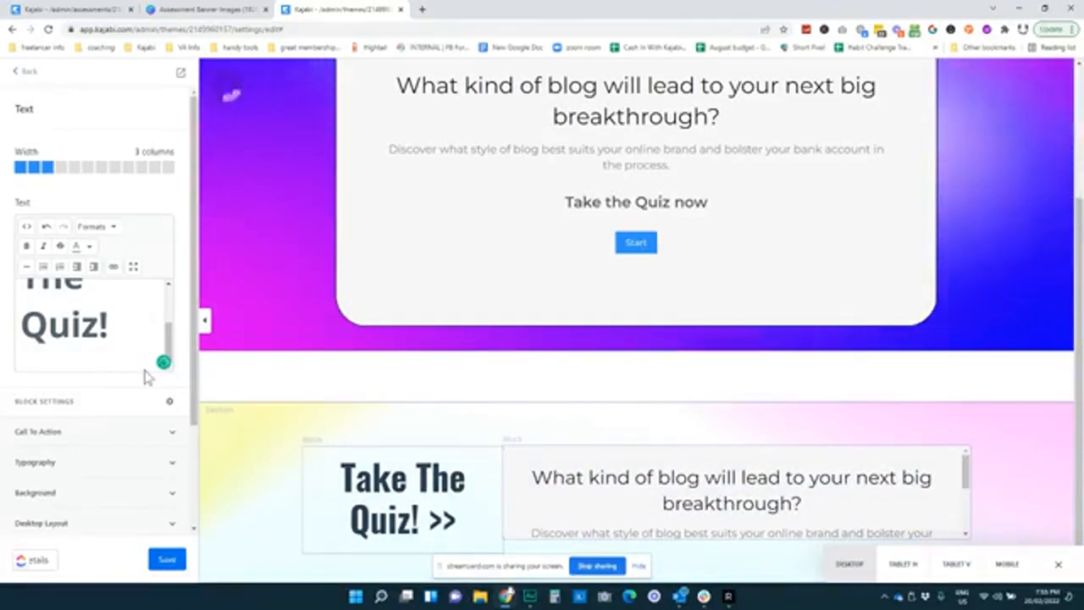
key("BackSpace")
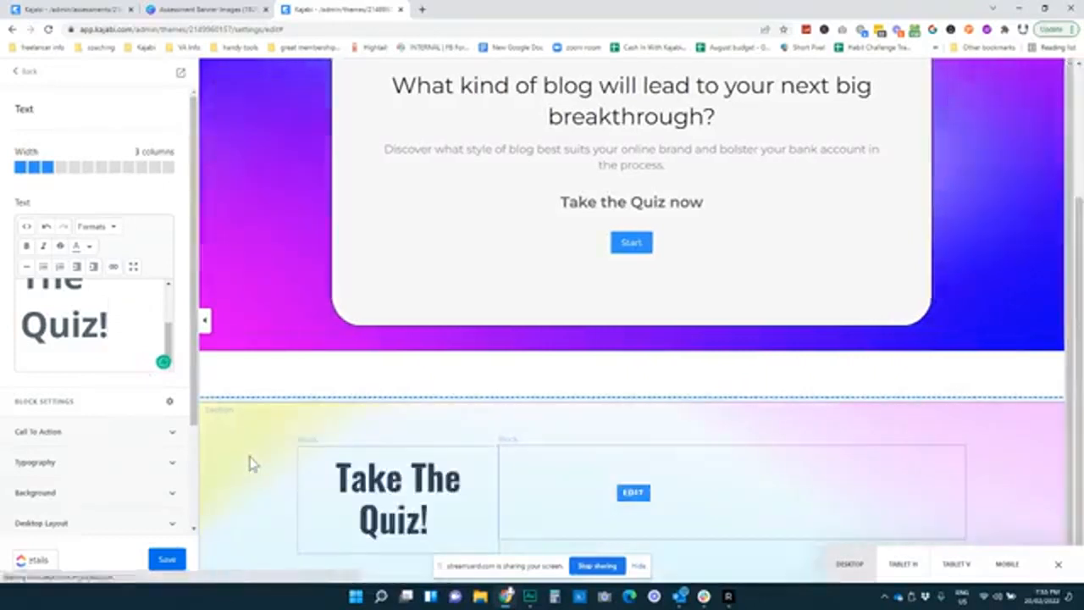
Open the second section's settings, then bring the private Quiz Sample window onscreen
left_click(250, 460)
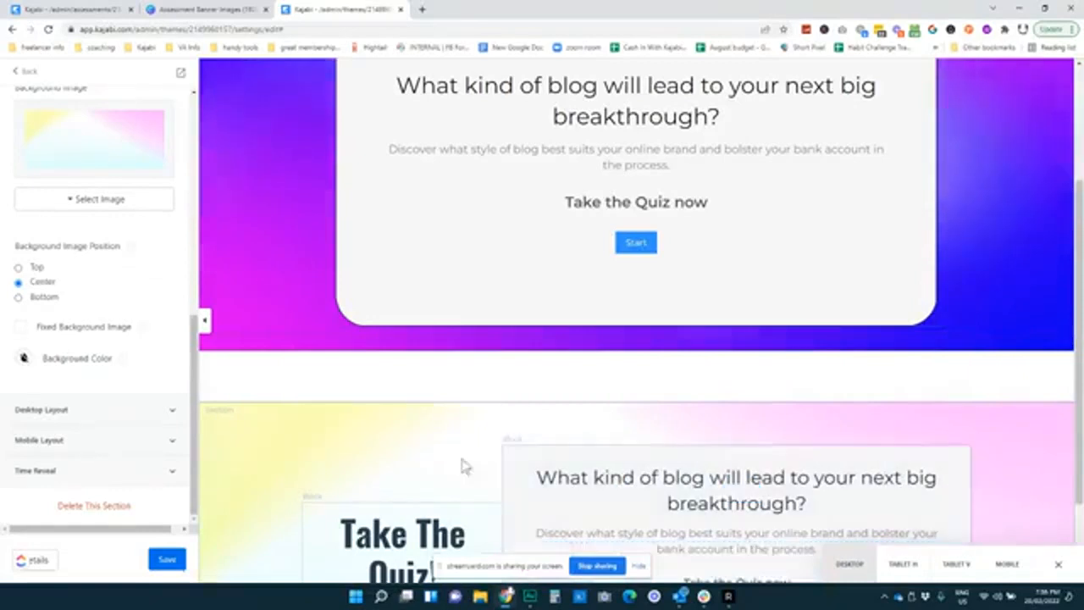
scroll(283, 432, "down", 3)
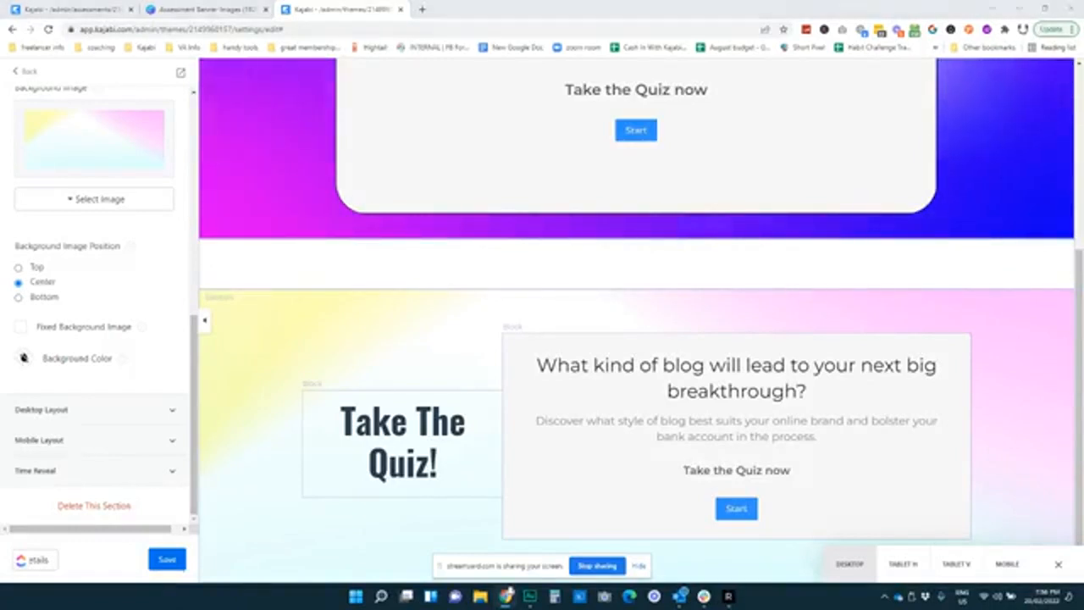
left_click_drag(372, 123, 272, 96)
scroll(723, 312, "up", 5)
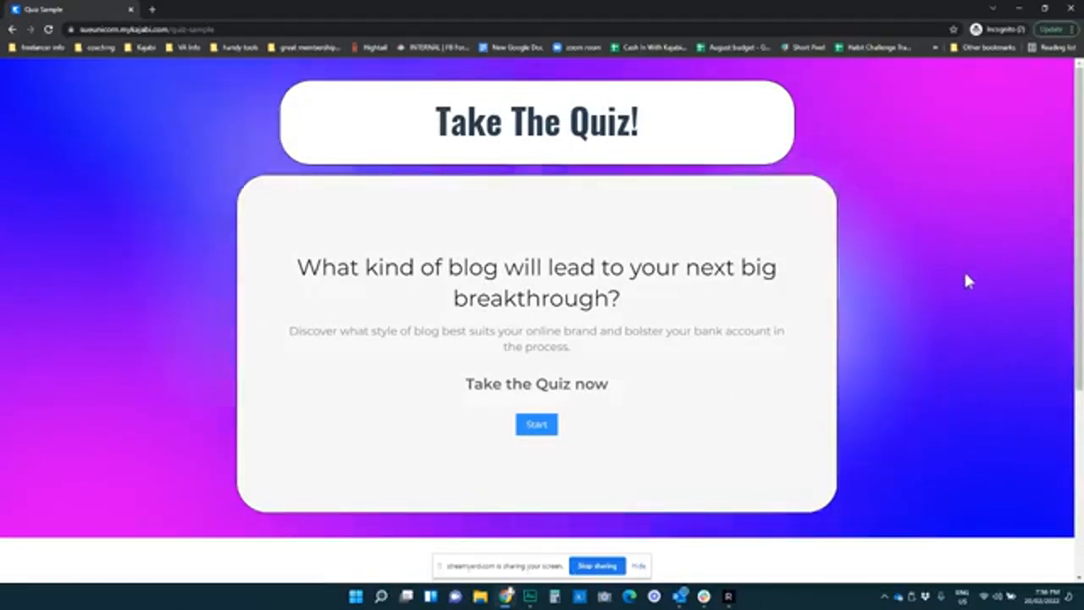
Start the quiz in the lower section to reveal Question 1 of 6
scroll(948, 325, "down", 4)
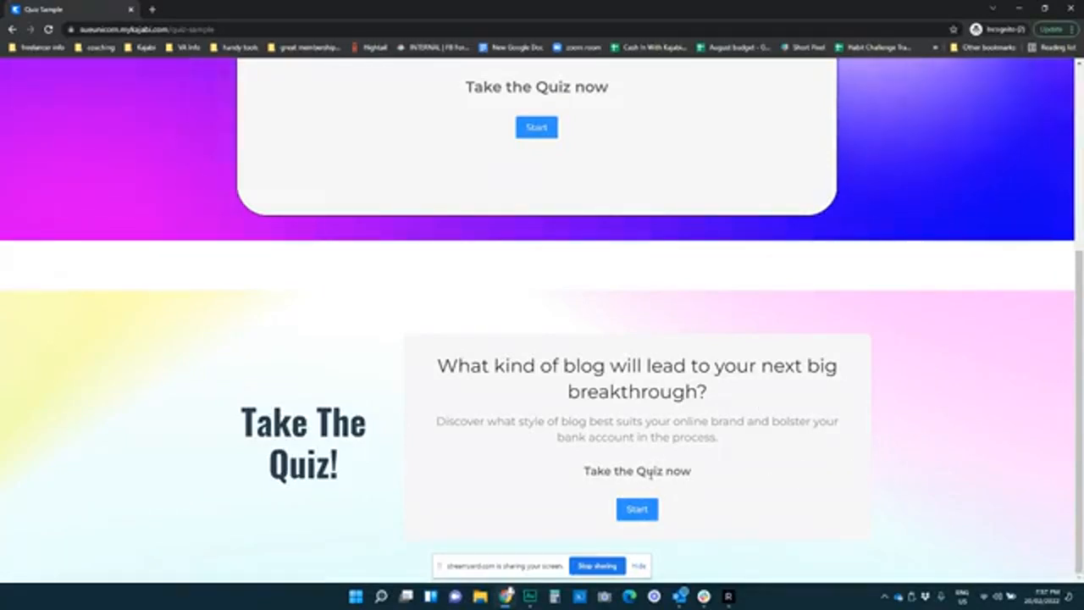
left_click(636, 510)
scroll(889, 372, "down", 2)
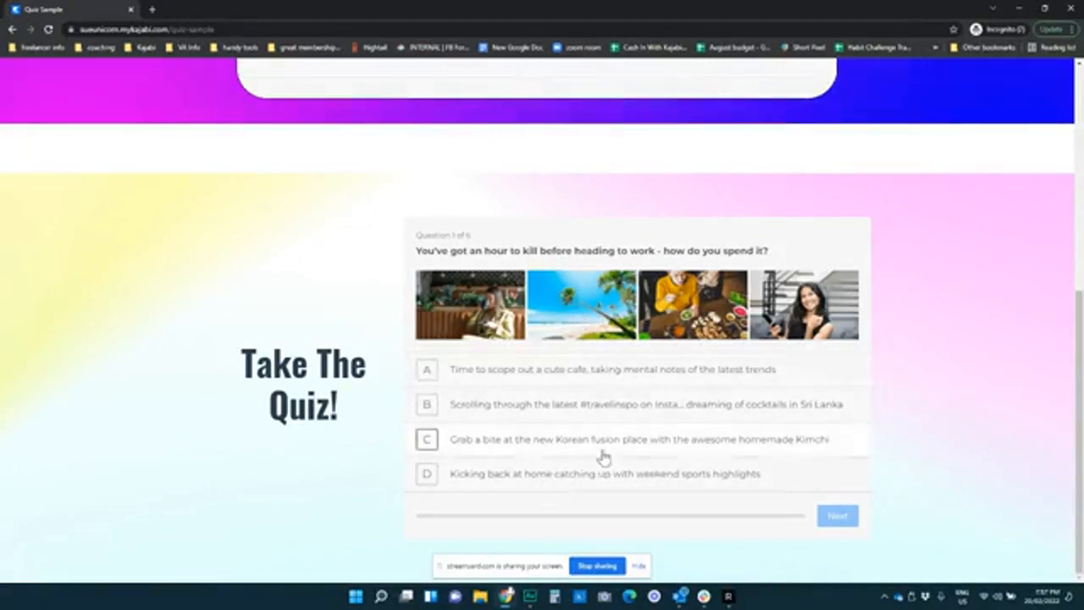
Answer all six questions, picking #wanderlust for the hashtag one, until the Confirm and Submit form
left_click(842, 521)
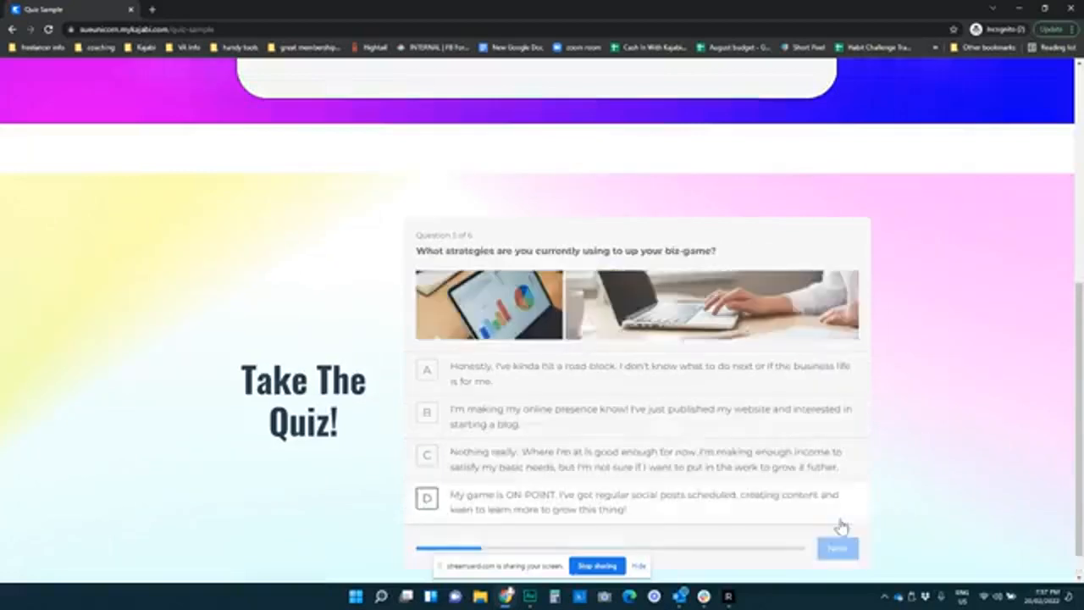
left_click(834, 547)
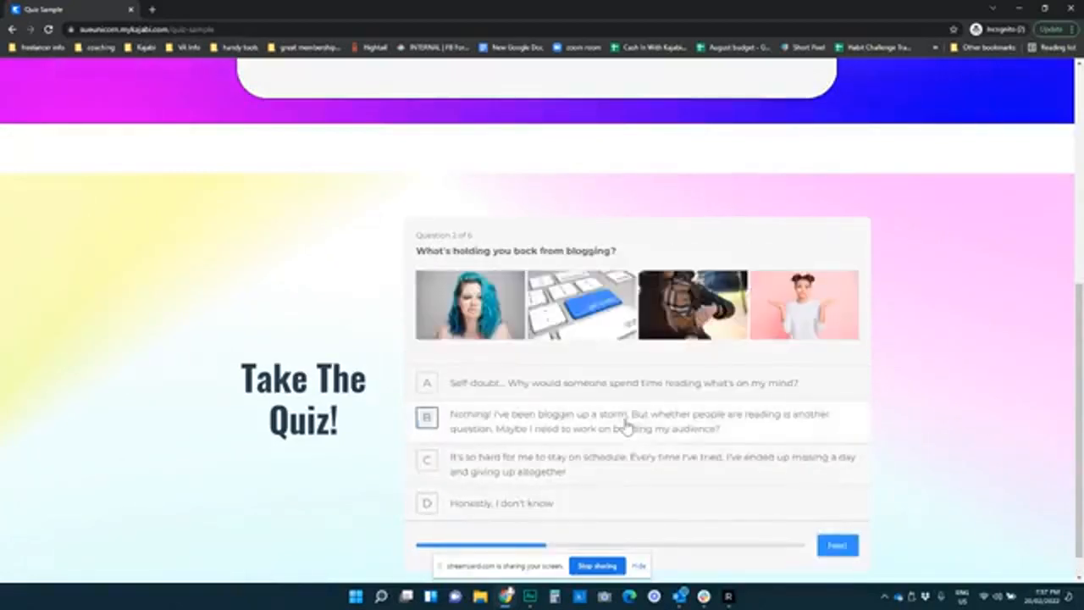
left_click(825, 548)
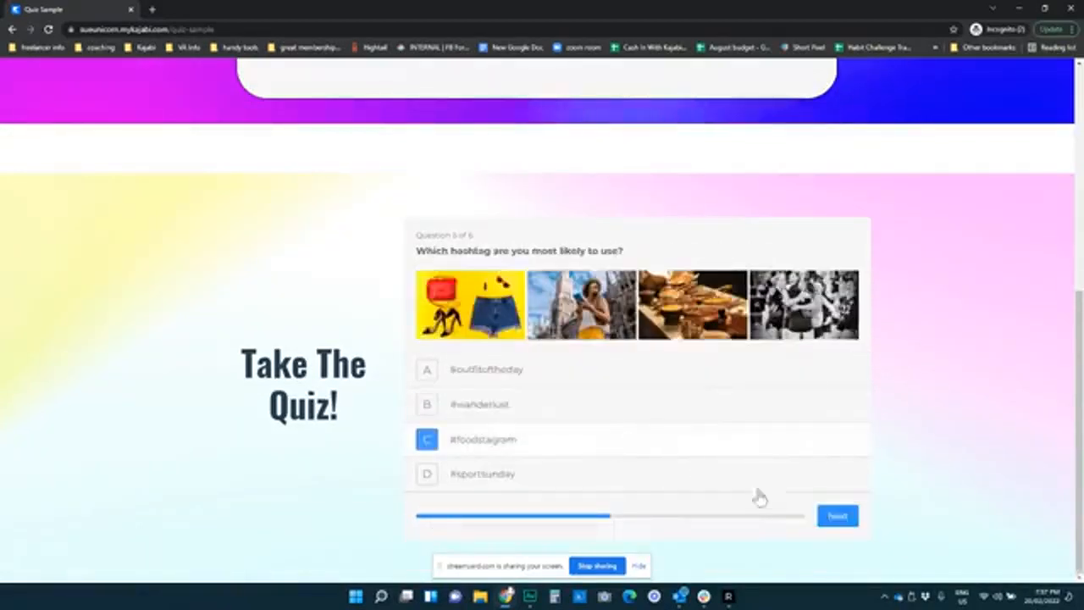
left_click(563, 404)
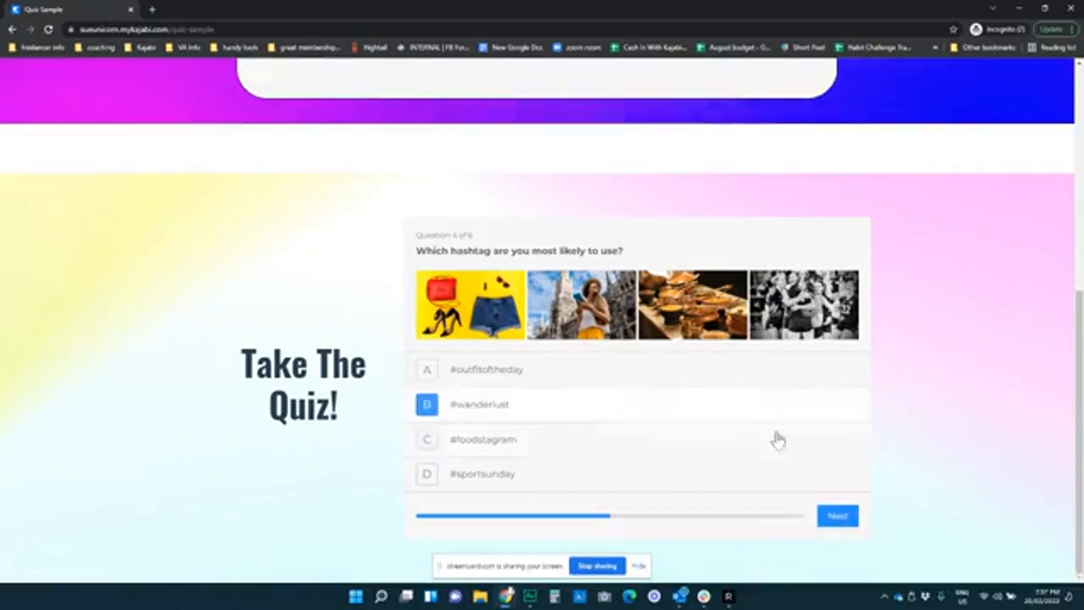
left_click(838, 516)
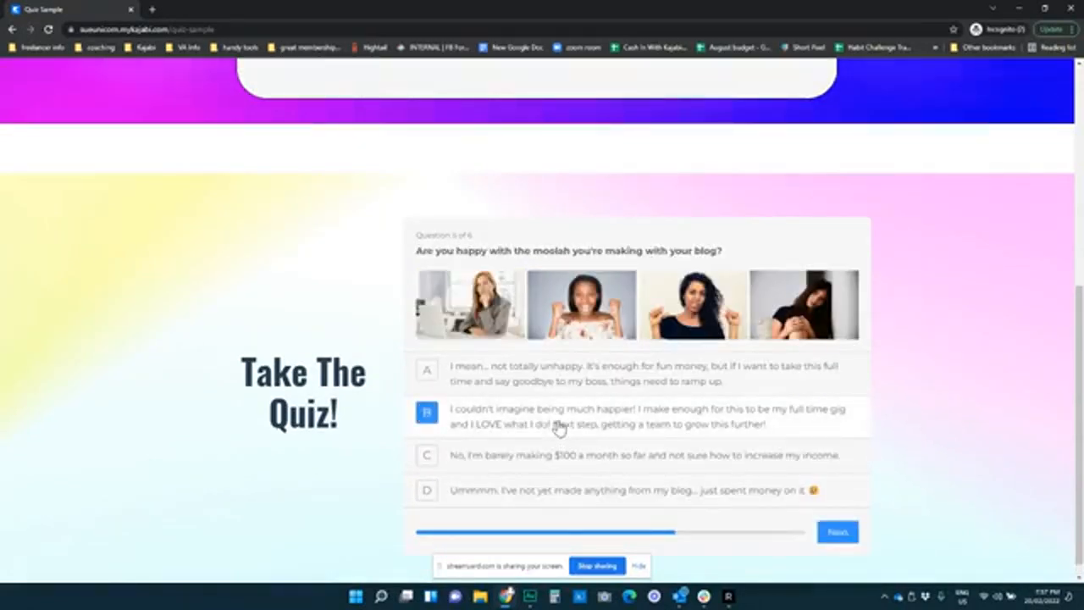
left_click(836, 533)
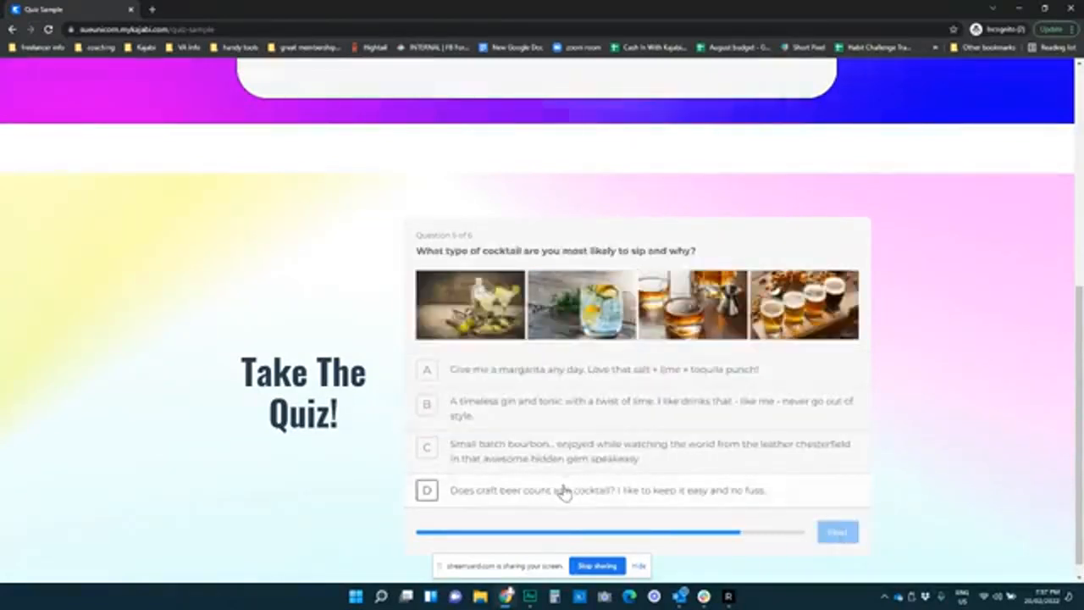
left_click(837, 533)
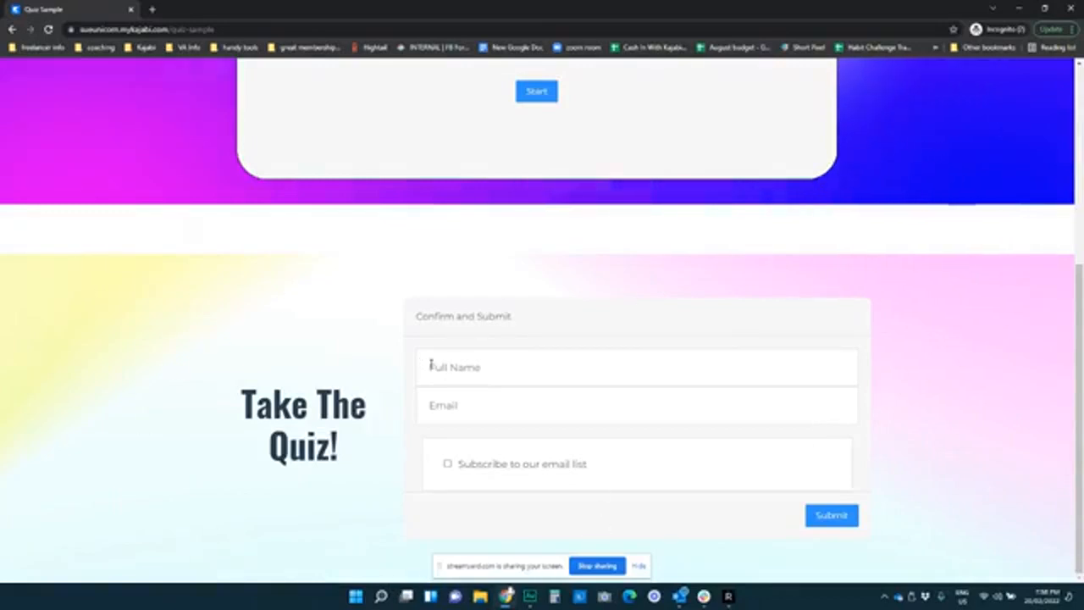
Enter the respondent's full name and e-mail, tick the email-list opt-in, and submit
left_click(487, 368)
type("Sue")
key("Tab")
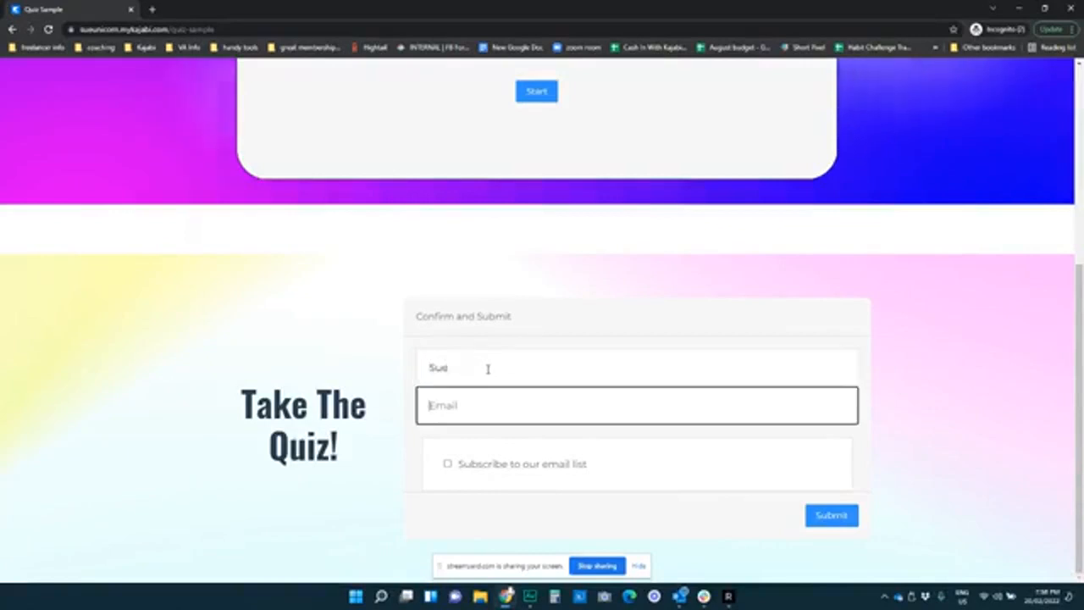
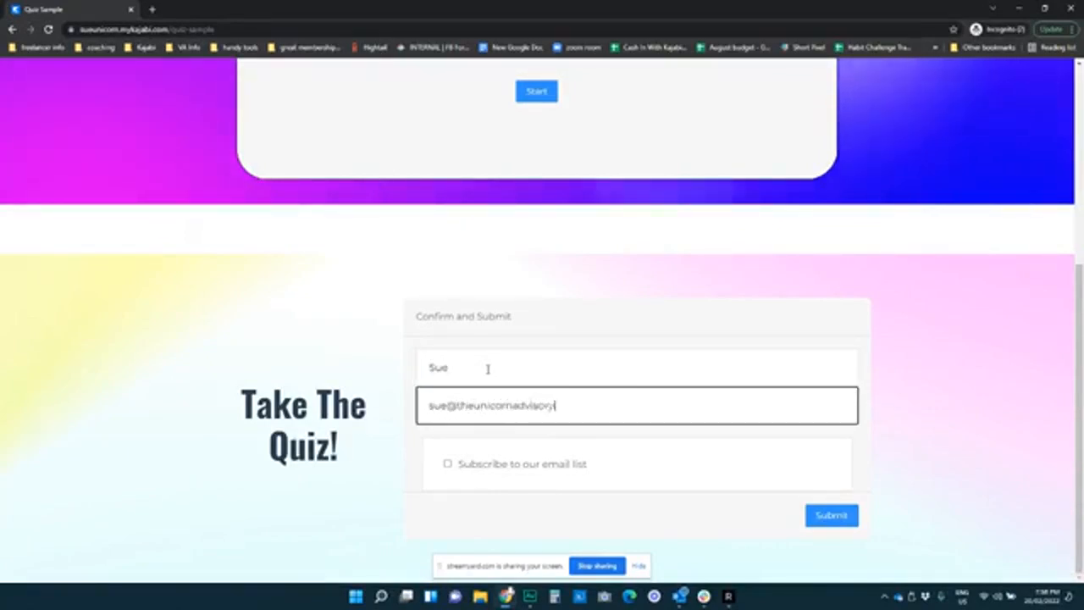
left_click(445, 465)
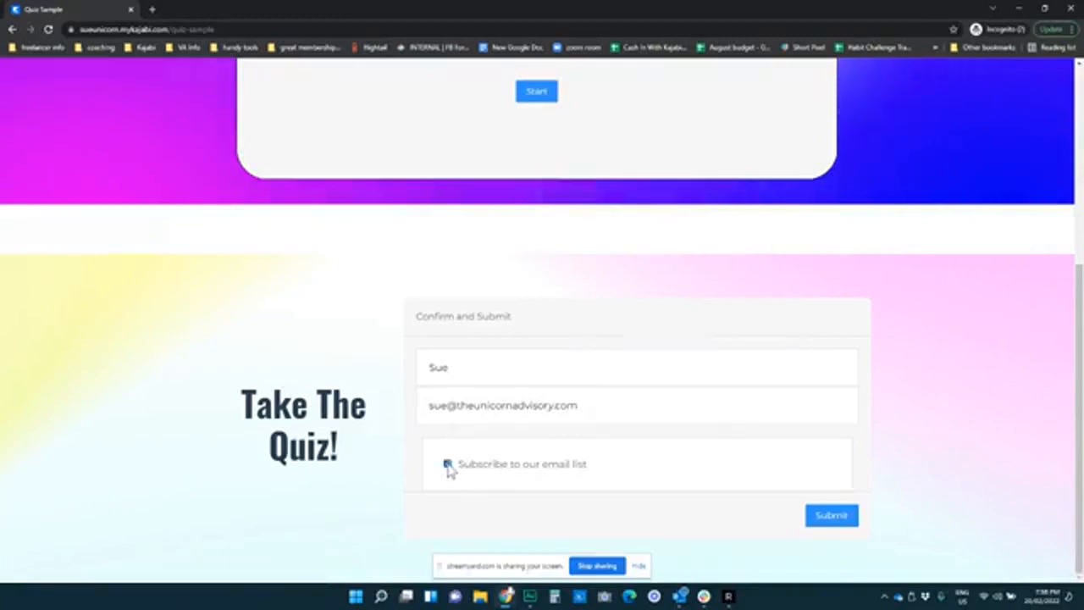
left_click(827, 519)
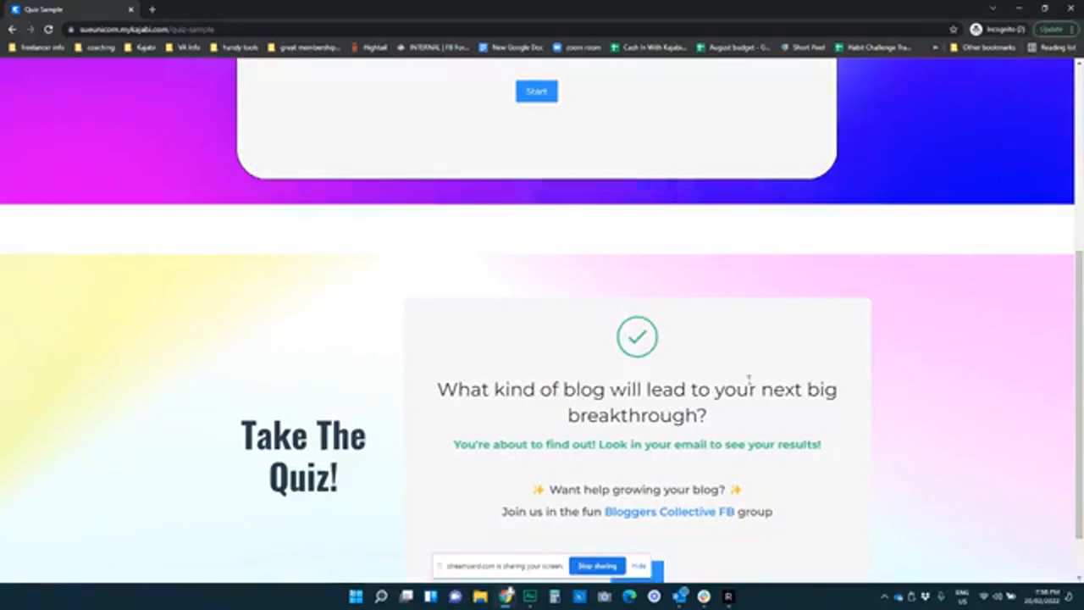
scroll(750, 381, "down", 1)
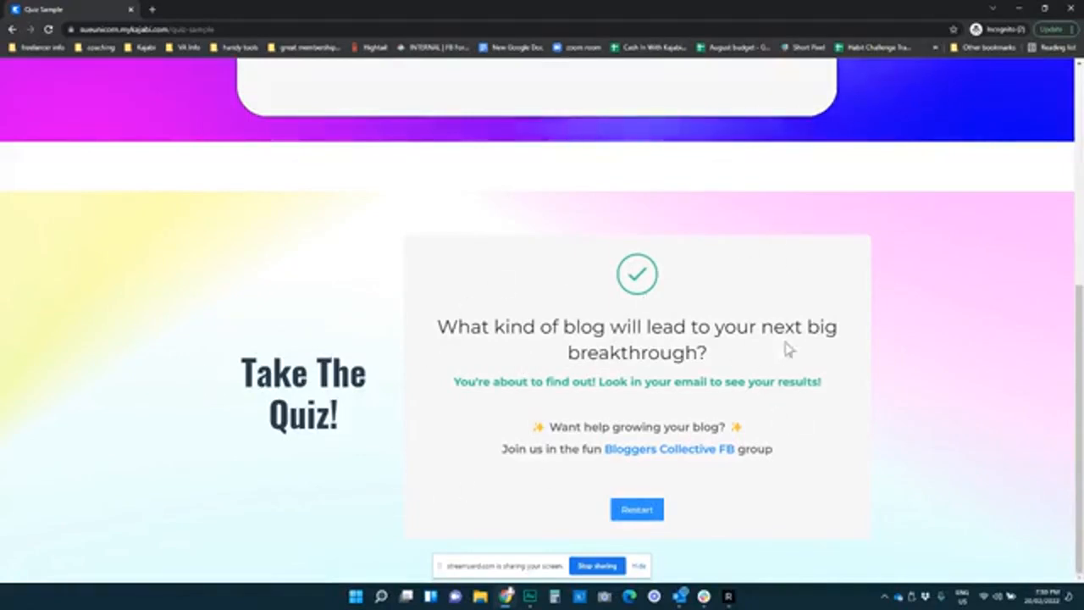
scroll(725, 559, "up", 4)
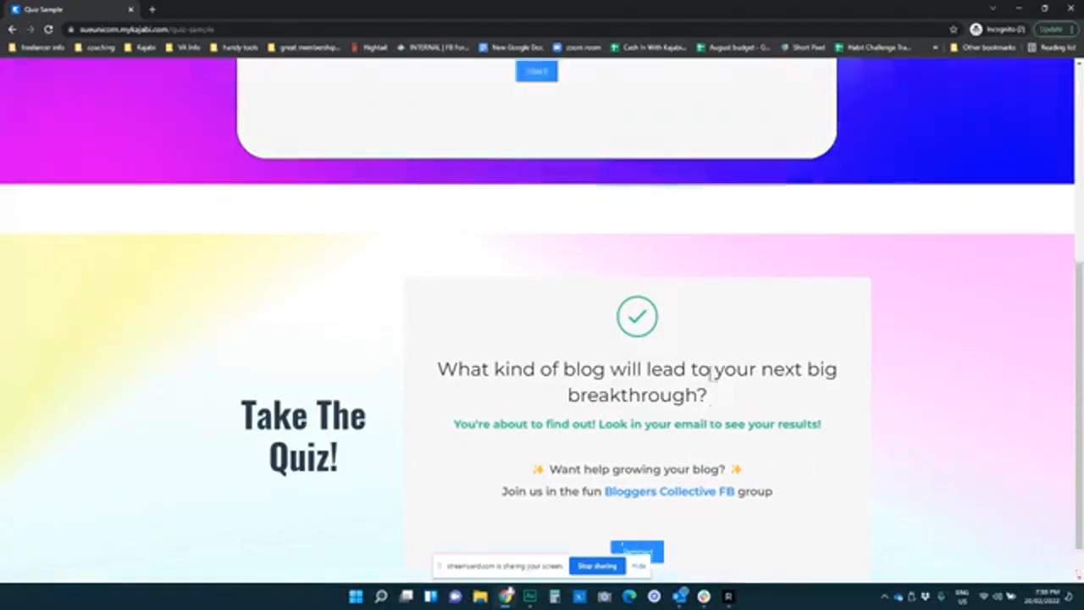
scroll(542, 390, "down", 1)
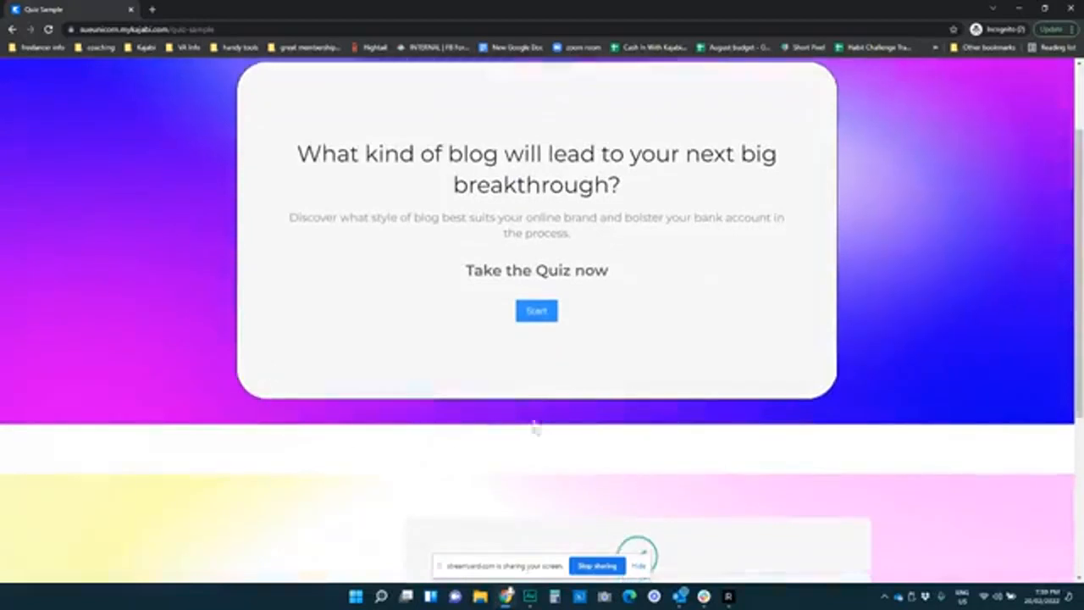
scroll(534, 444, "up", 1)
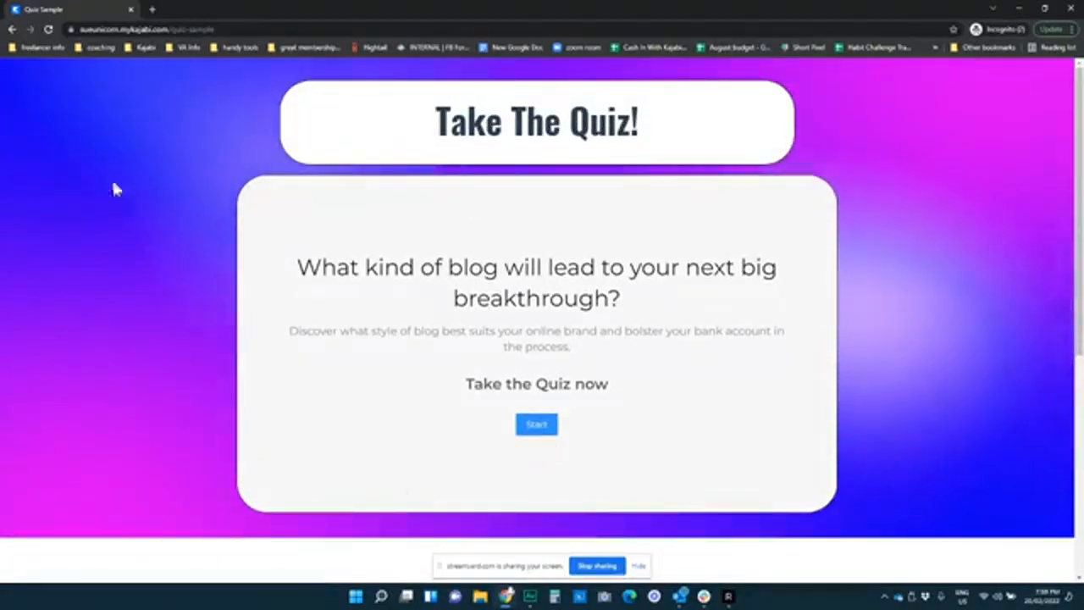
scroll(254, 243, "down", 2)
scroll(254, 254, "up", 2)
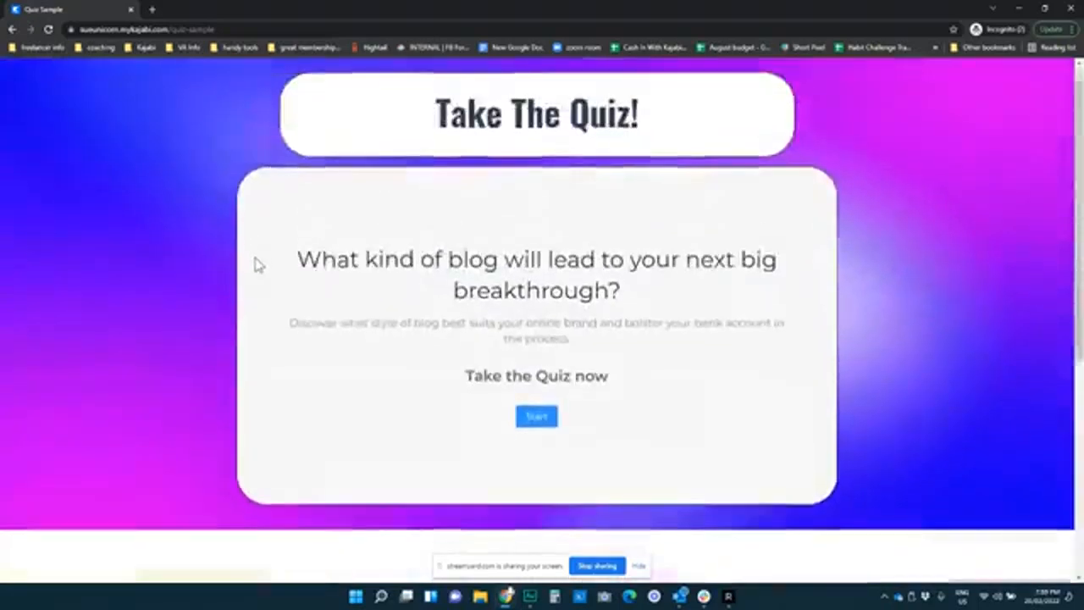
scroll(254, 266, "down", 2)
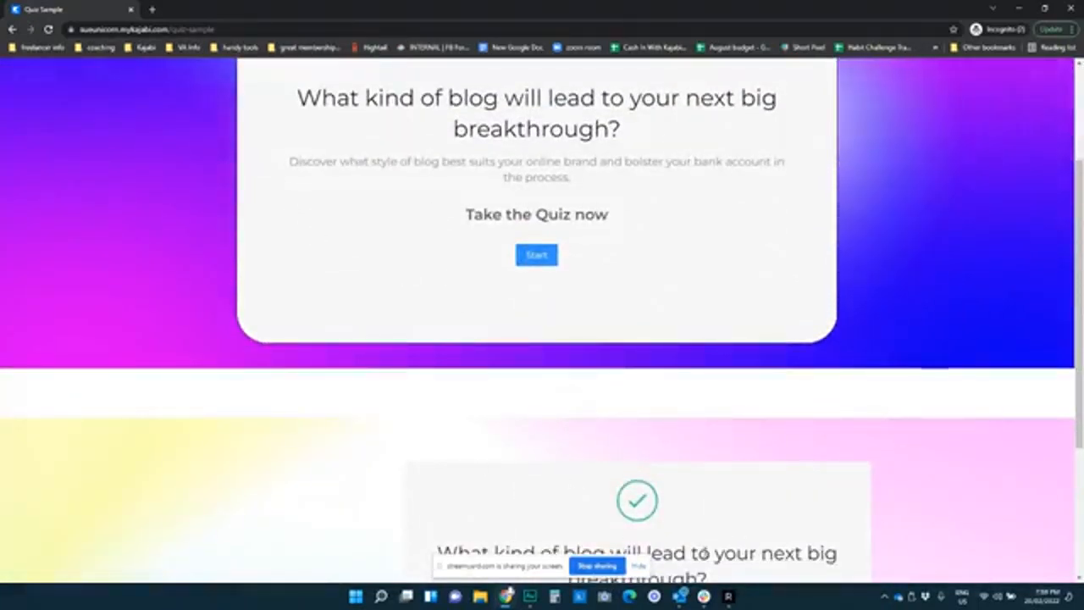
scroll(392, 377, "down", 2)
scroll(394, 378, "up", 4)
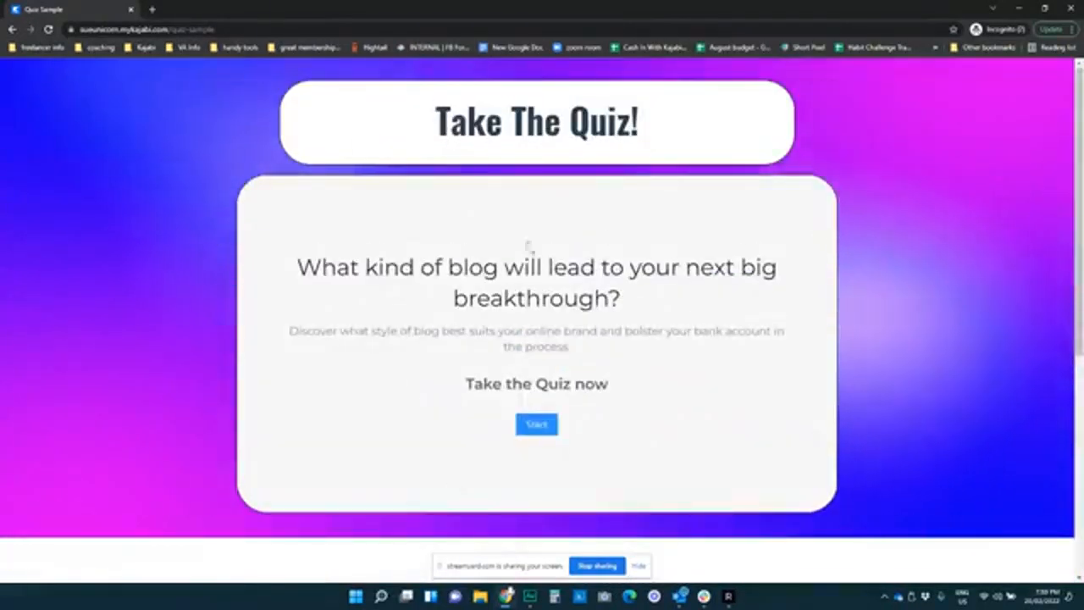
Minimize the live quiz window and return to the quiz assessment editor
left_click(1016, 9)
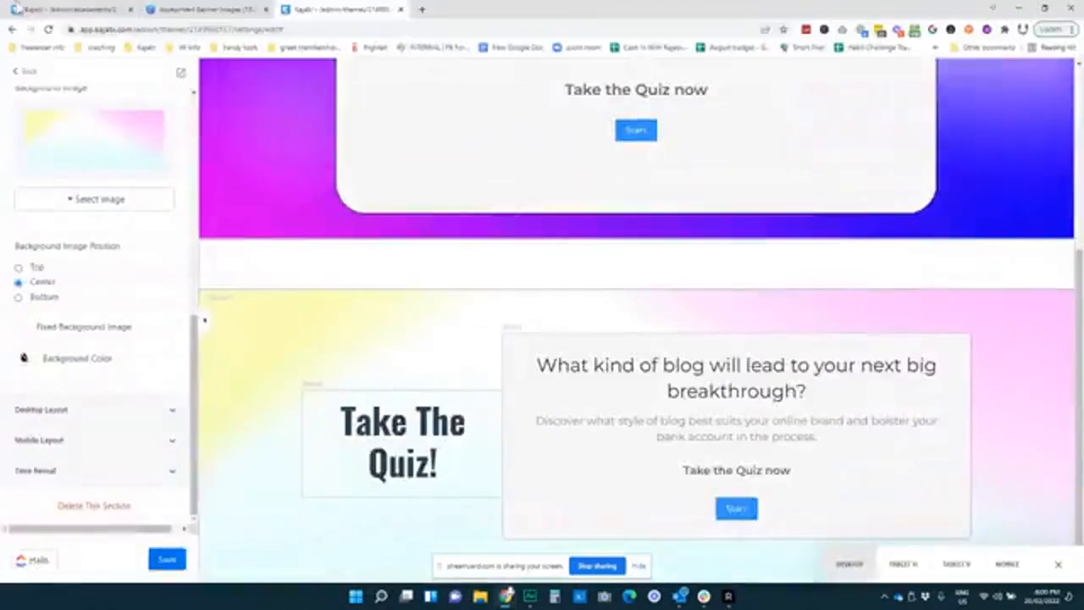
left_click(56, 10)
scroll(542, 322, "down", 3)
scroll(489, 318, "down", 2)
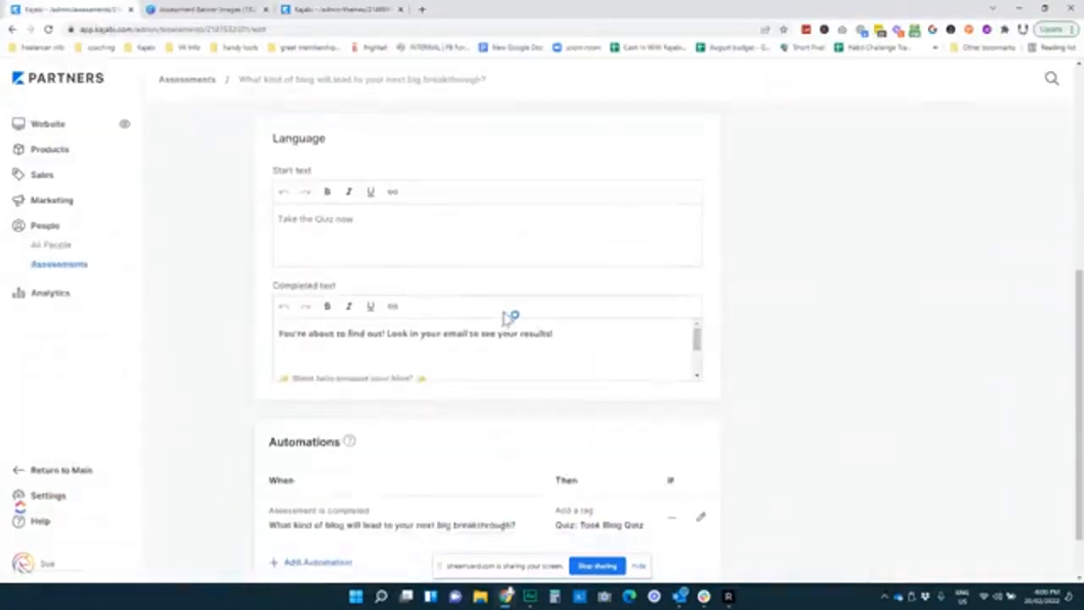
scroll(616, 276, "down", 2)
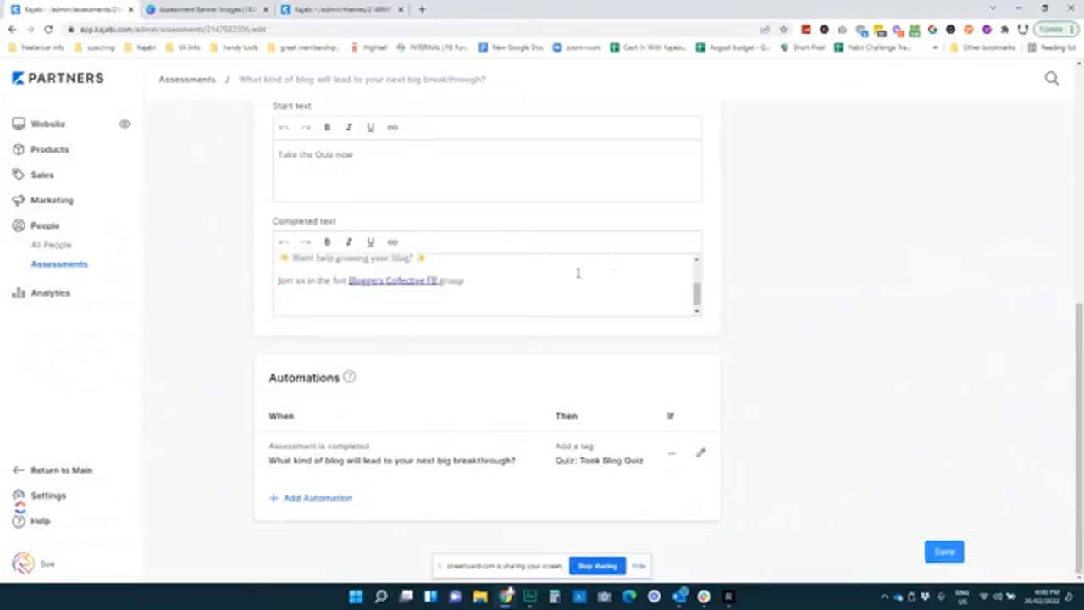
scroll(576, 272, "up", 2)
Insert a space between 'fun' and 'Bloggers' in the assessment's Completed text
triple_click(262, 272)
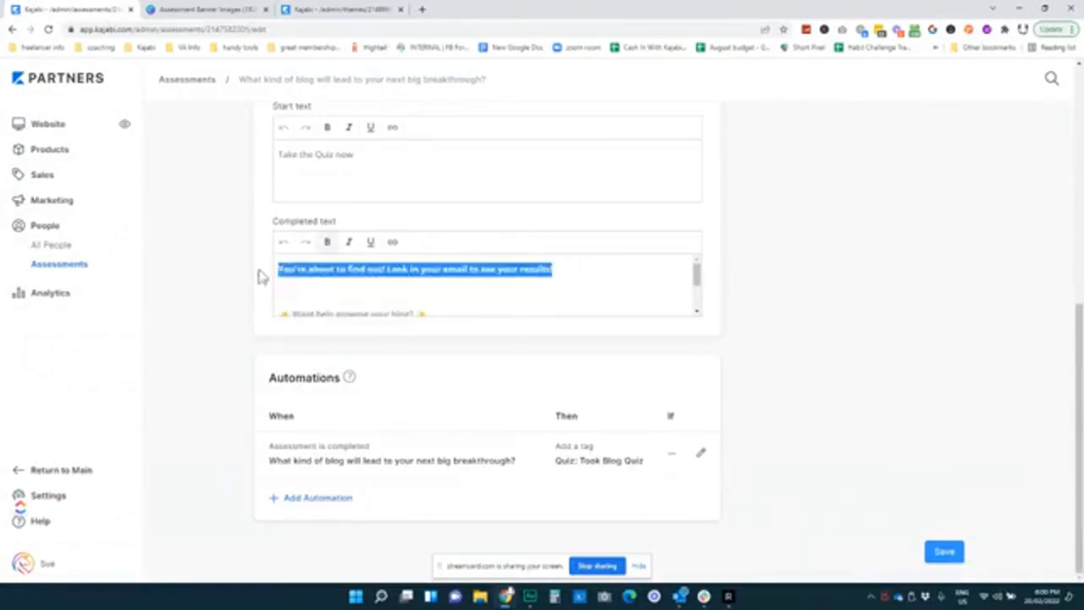
left_click(490, 270)
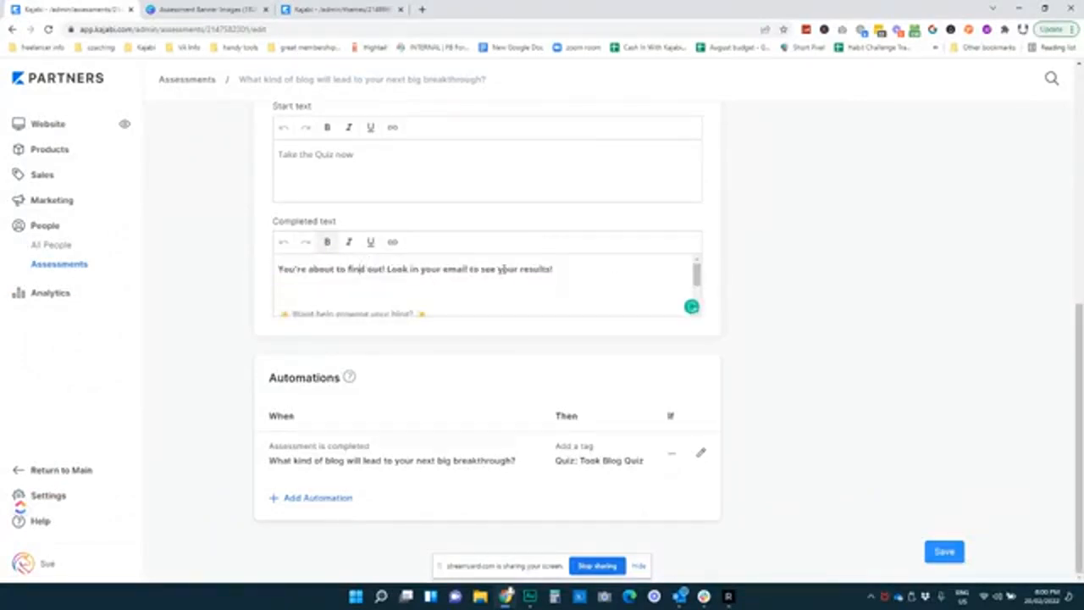
scroll(574, 274, "down", 2)
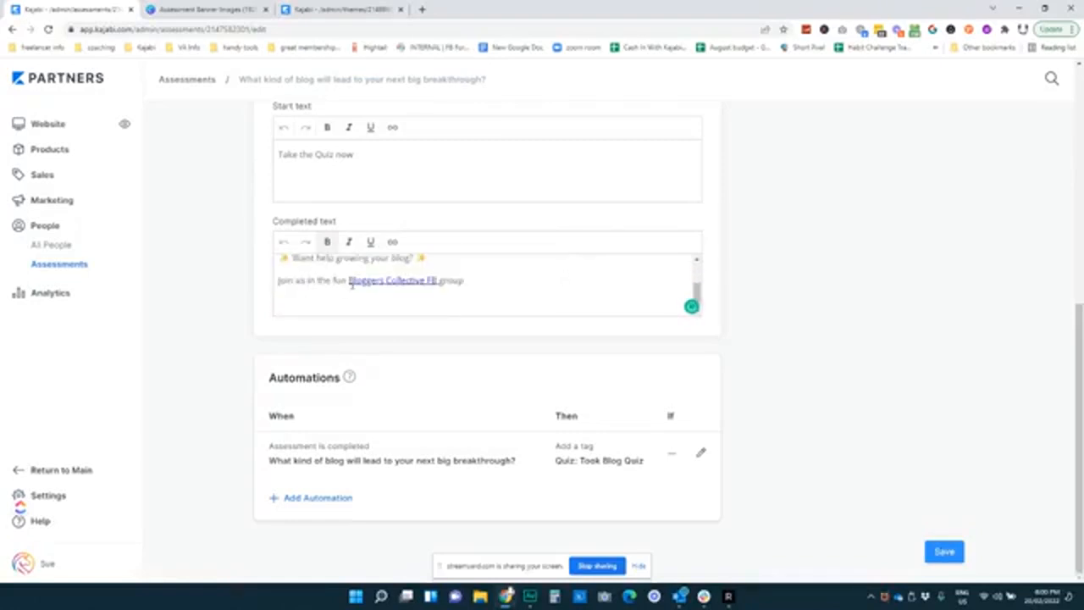
left_click(348, 282)
left_click(66, 207)
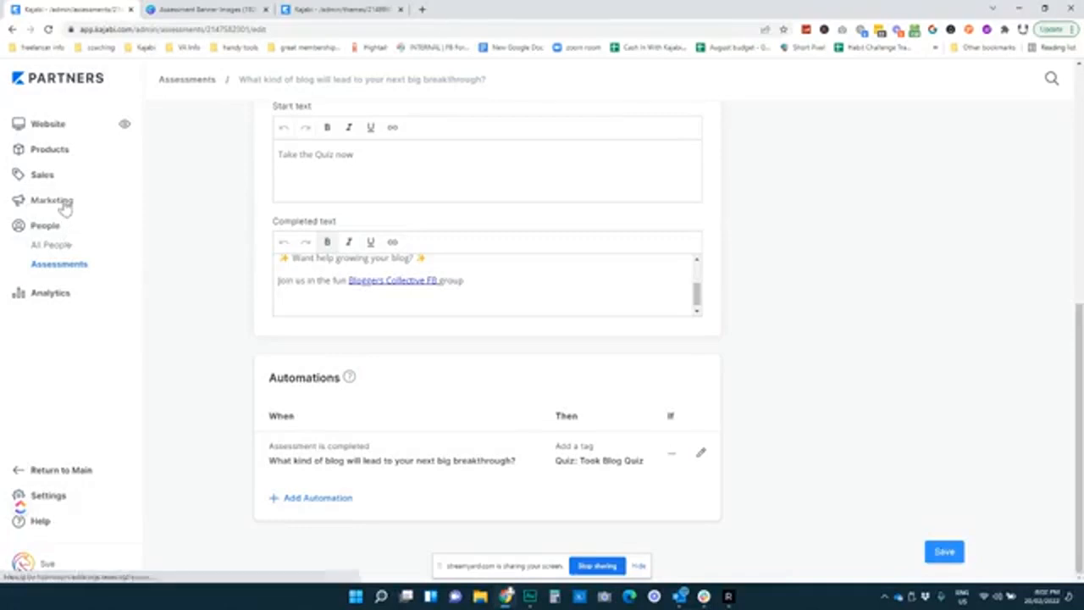
Under Marketing > Email Campaigns, start a new campaign of the Email Sequence type
left_click(65, 206)
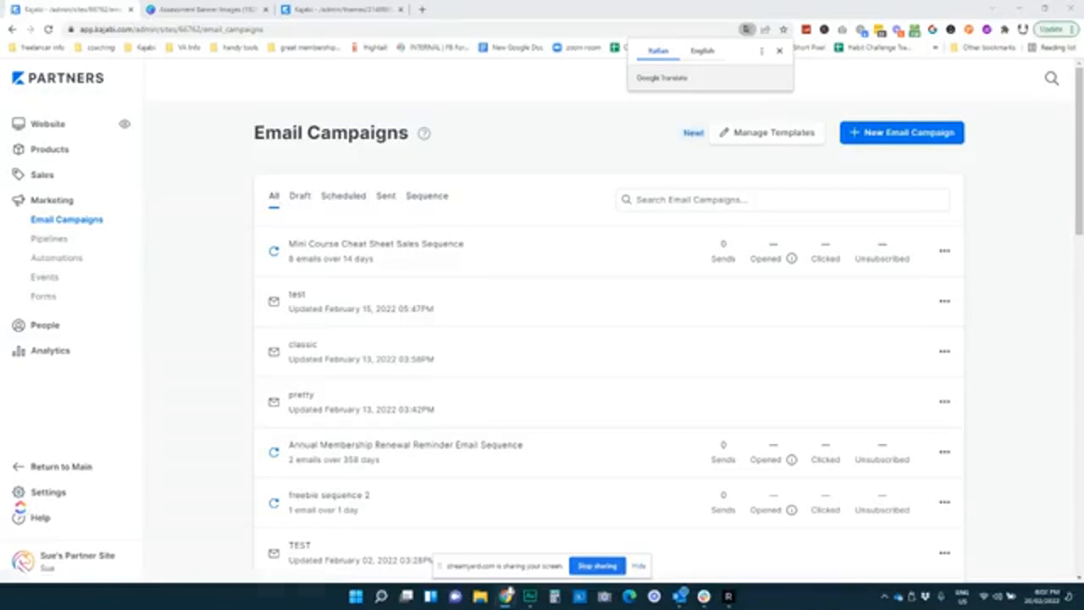
left_click(881, 136)
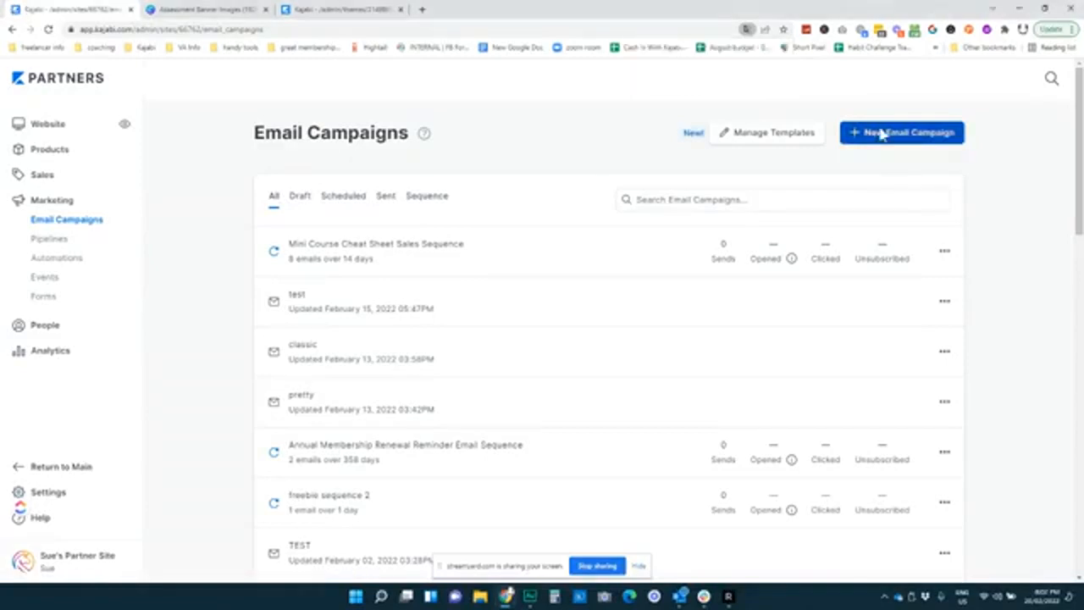
left_click(881, 132)
left_click(602, 241)
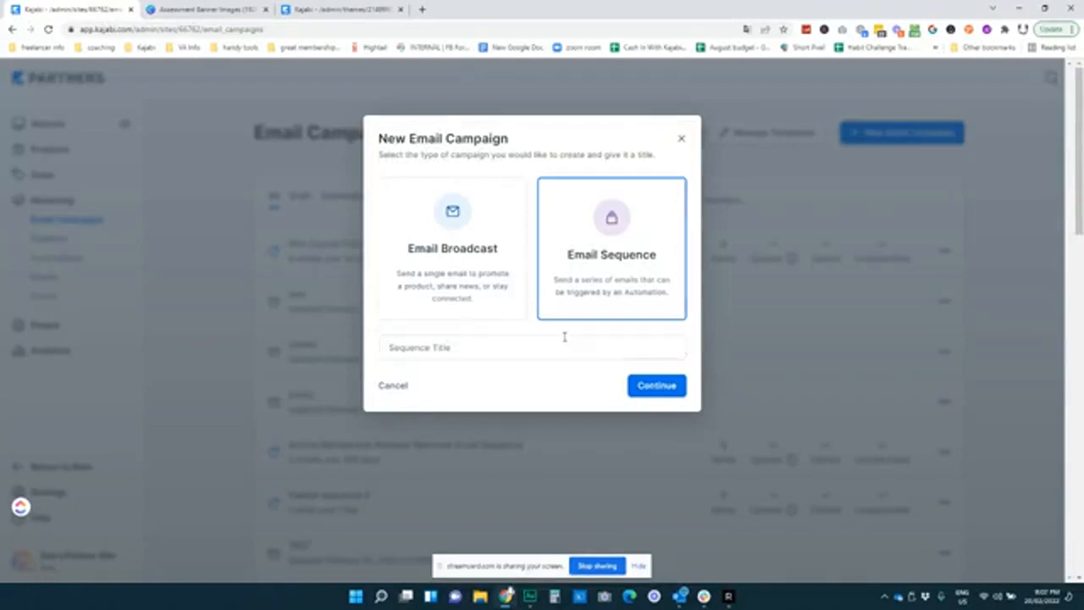
Title the new email sequence 'Quiz: Ready for Action' and continue
left_click(540, 345)
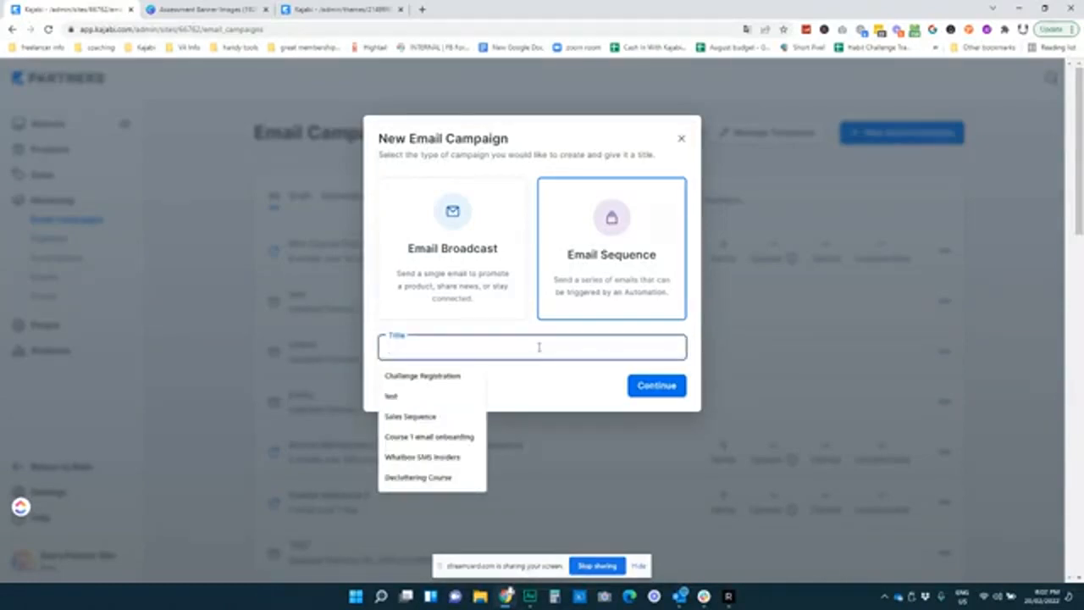
type("Quic")
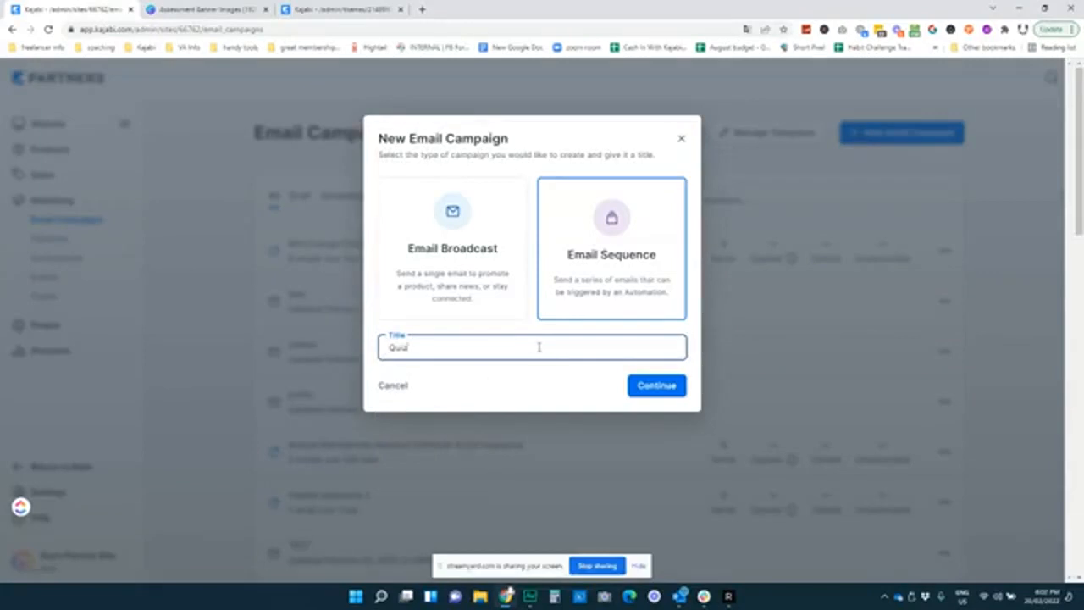
type(": Ready for Action")
left_click(656, 387)
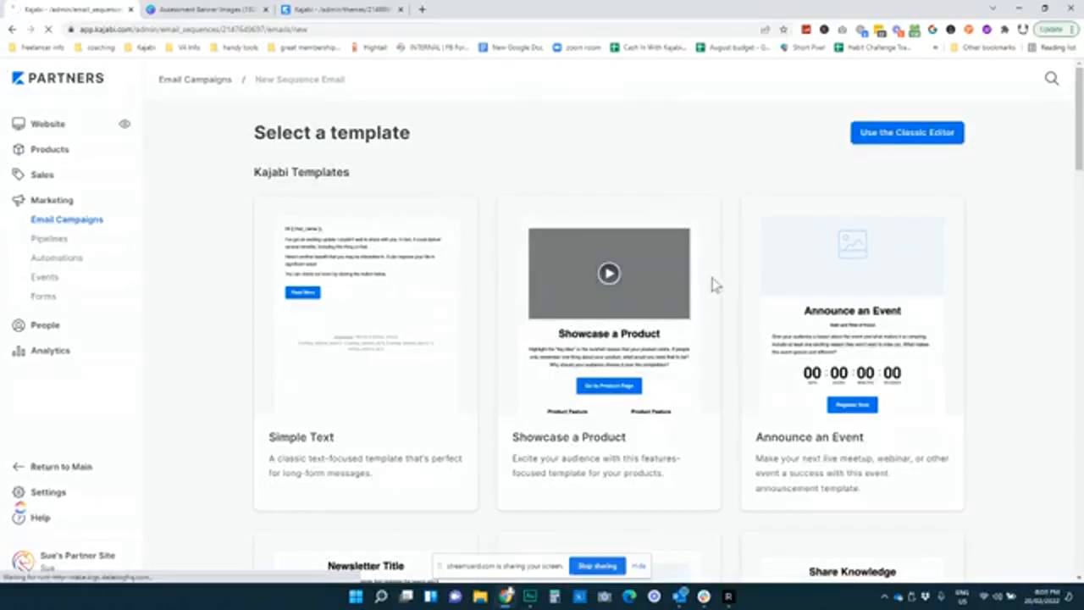
Add a Day 1 email from the Simple Text template titled 'quiz ready for action email 1'
left_click(383, 357)
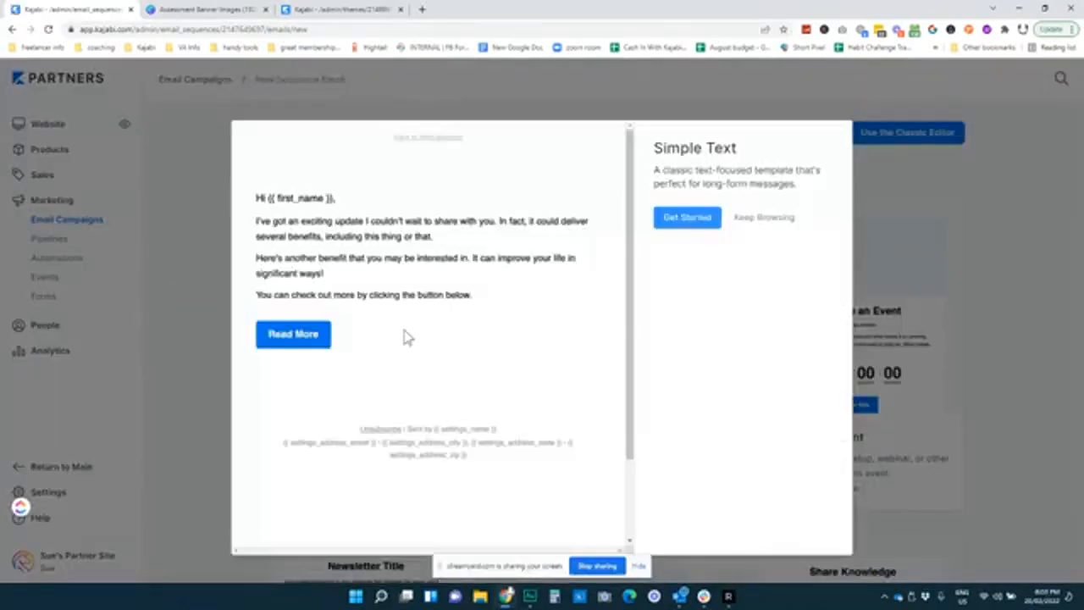
left_click(691, 221)
left_click(691, 225)
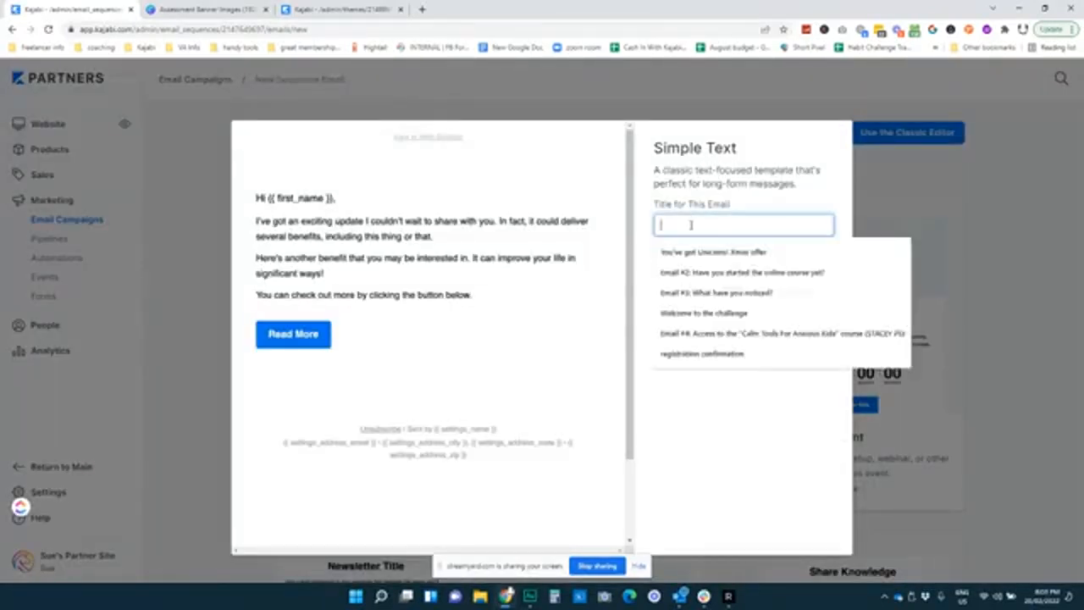
type("quiz ready for actione ema")
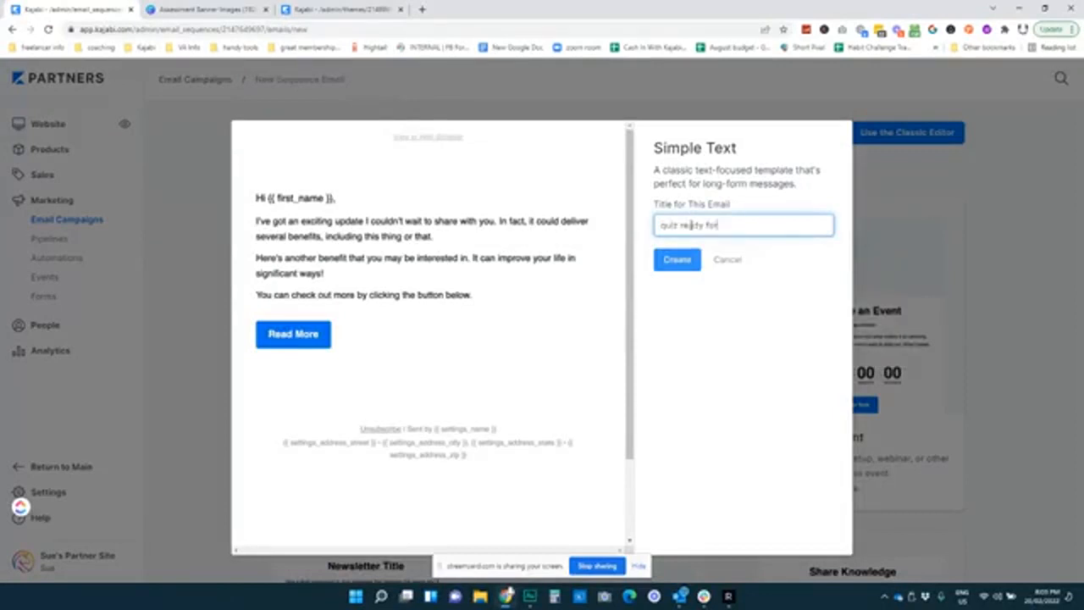
key("BackSpace")
key("BackSpace")
key("BackSpace")
key("BackSpace")
key("BackSpace")
type("email 1")
key("Return")
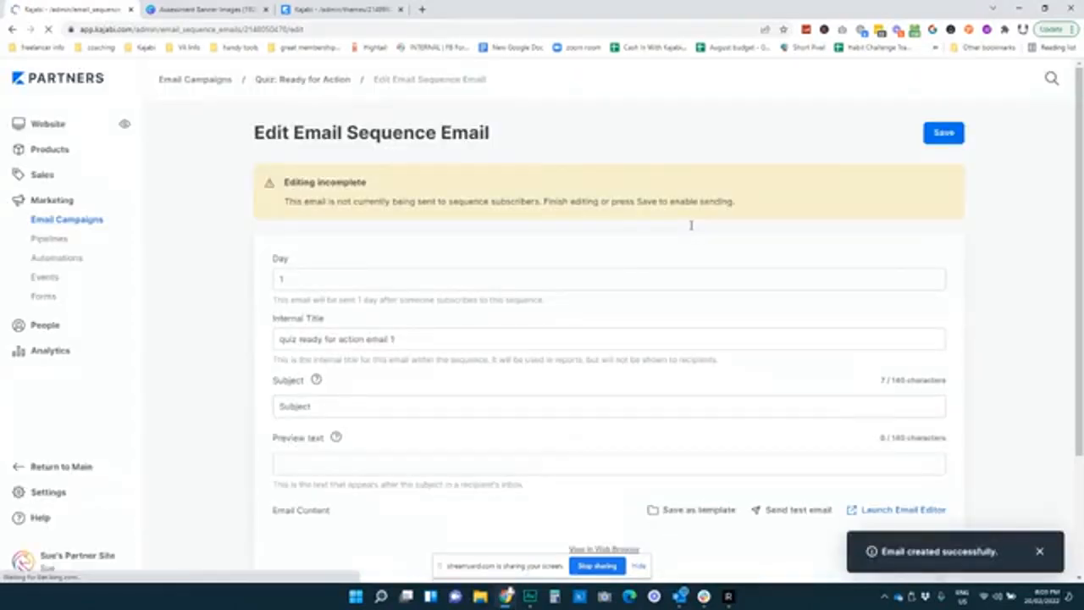
Enter the subject 'Yes blogging friend. you're ready for blogging stardom' and open the content editor
scroll(689, 225, "down", 2)
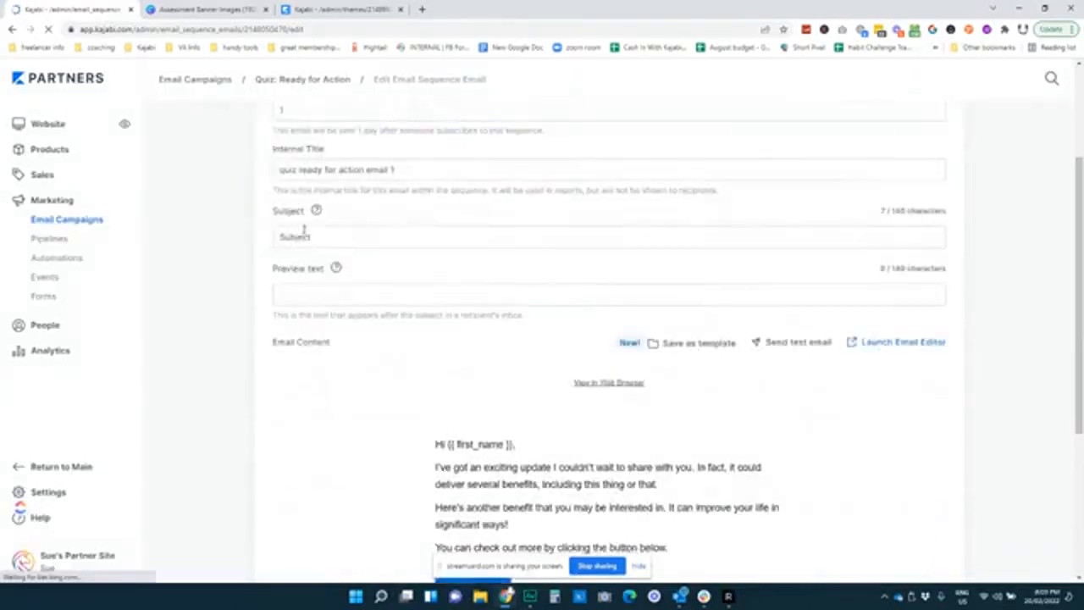
left_click_drag(311, 237, 242, 249)
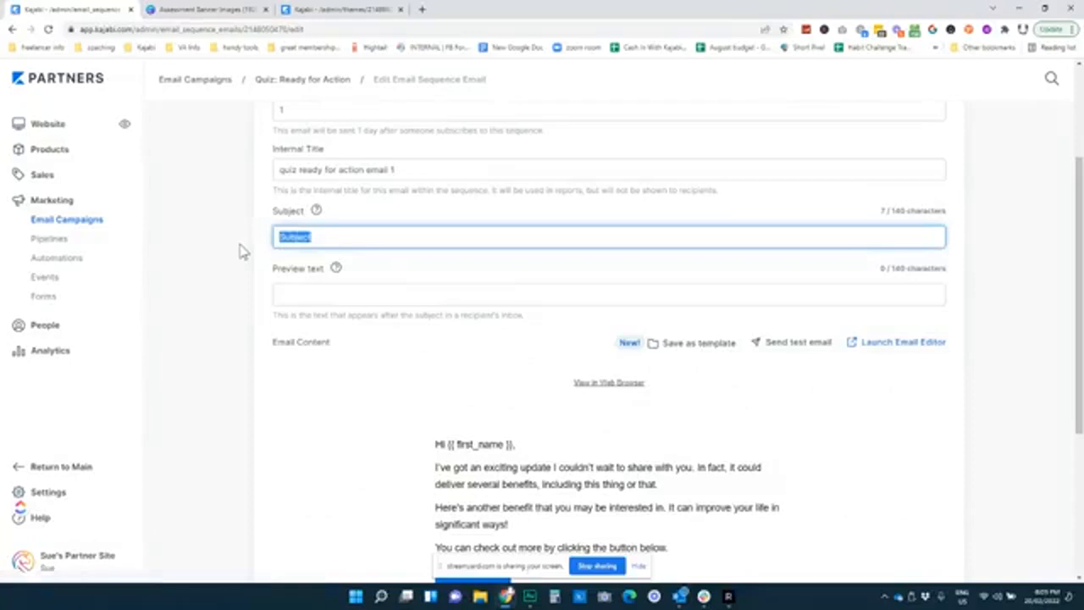
type("YE")
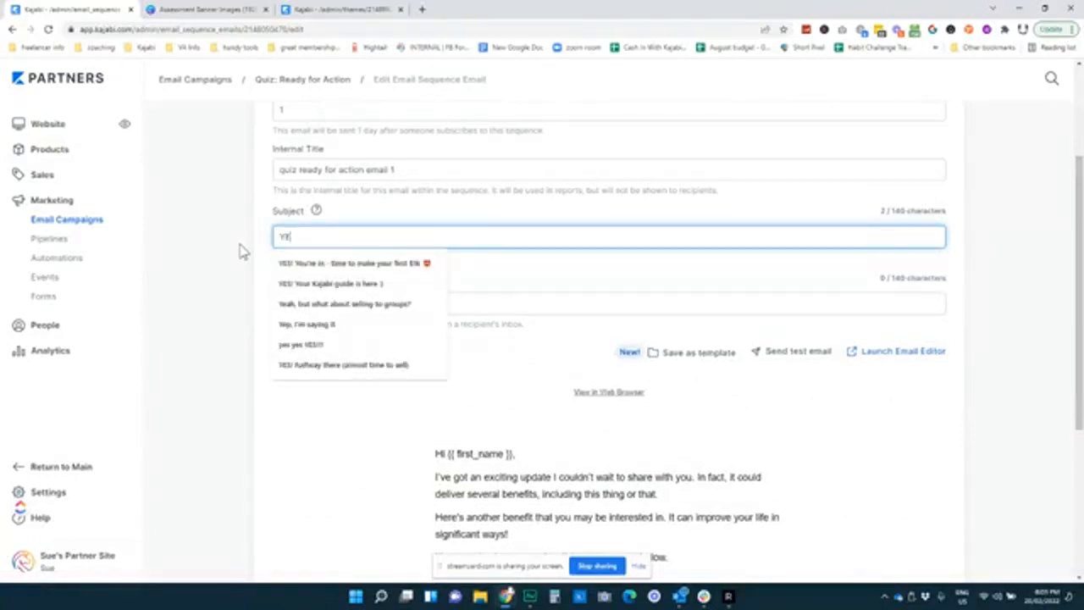
key("BackSpace")
type("es blo")
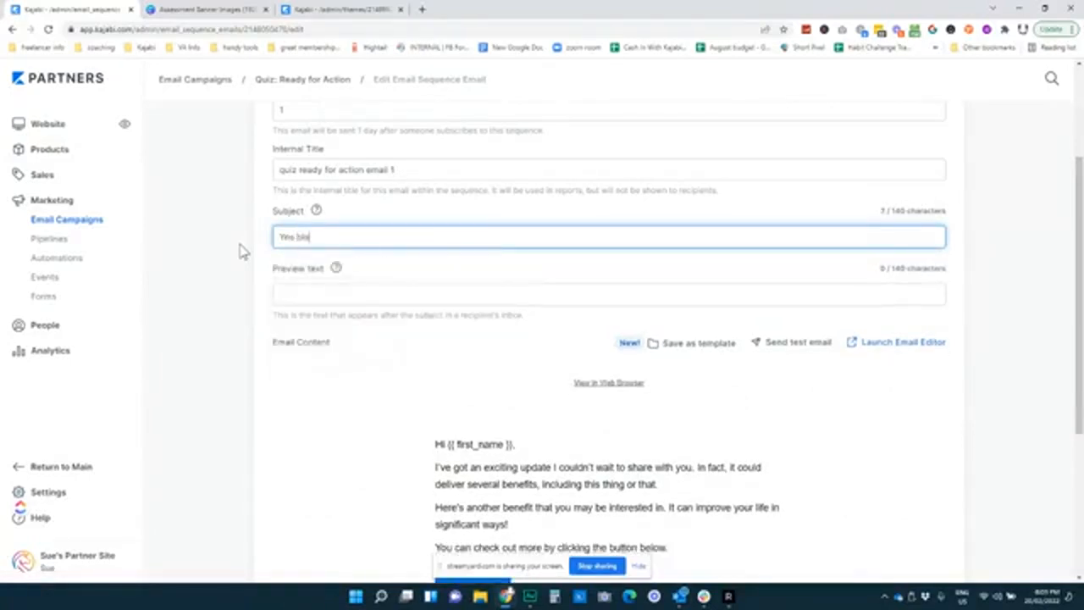
type("gging friend. ")
type("you're ready for")
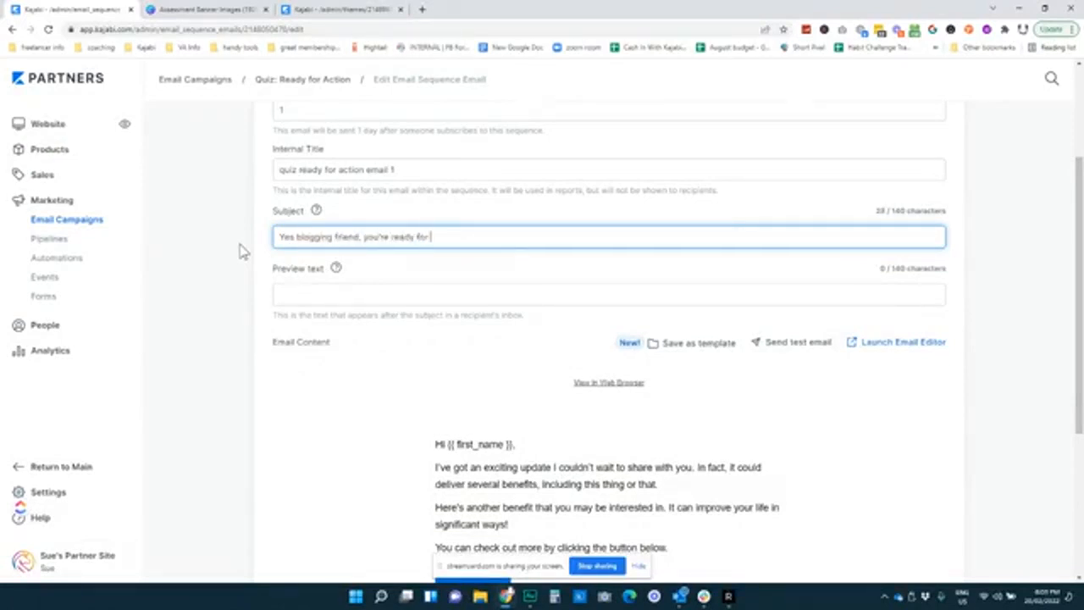
type(" blogging star")
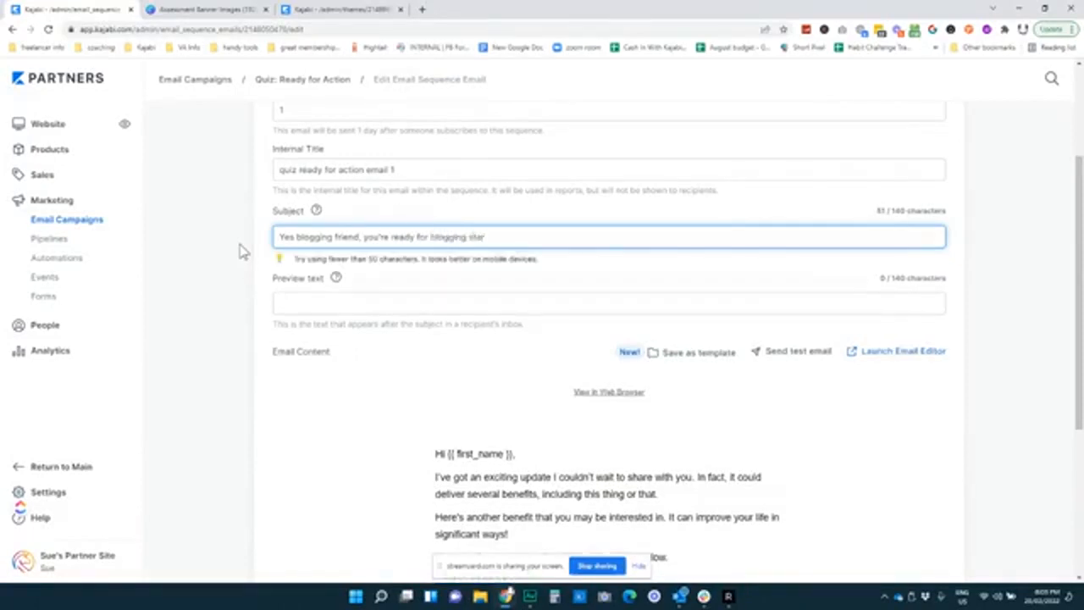
type("dom")
mouse_move(352, 411)
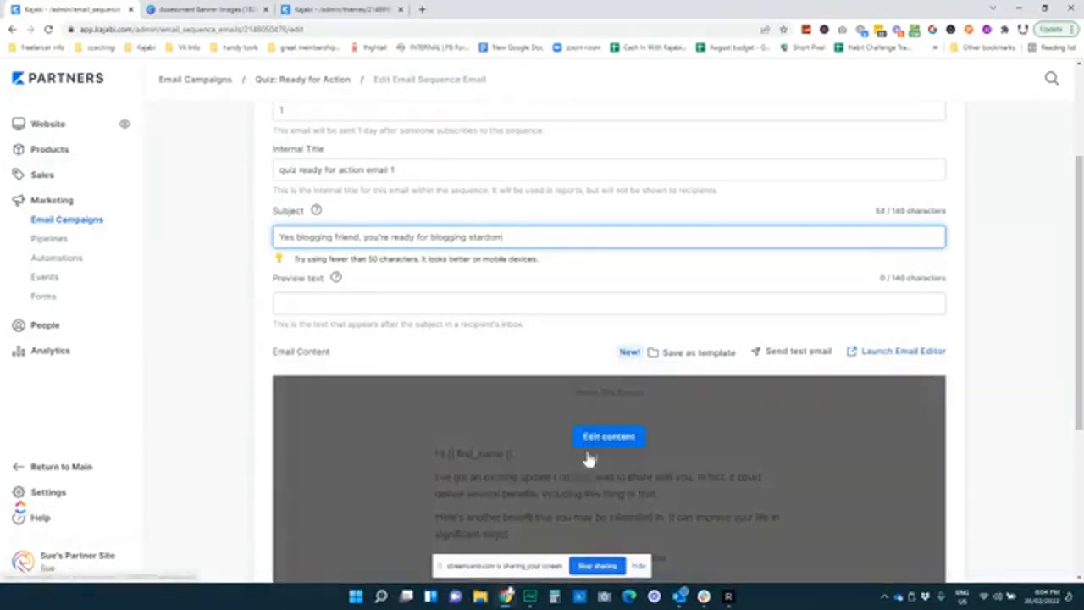
left_click(600, 441)
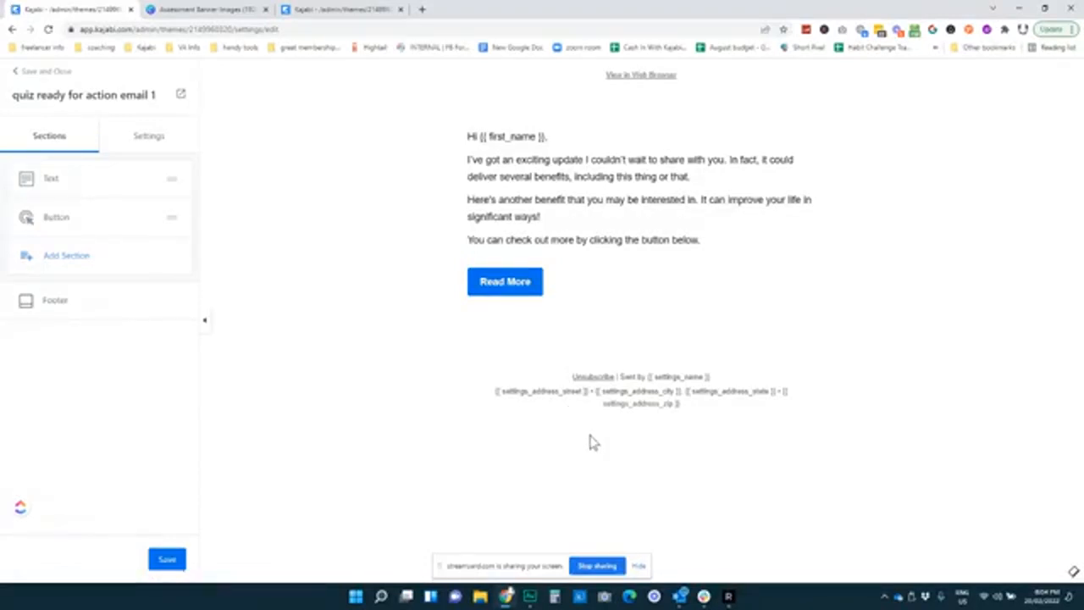
Check the placeholder body text, save the email content and close the editor
left_click(567, 202)
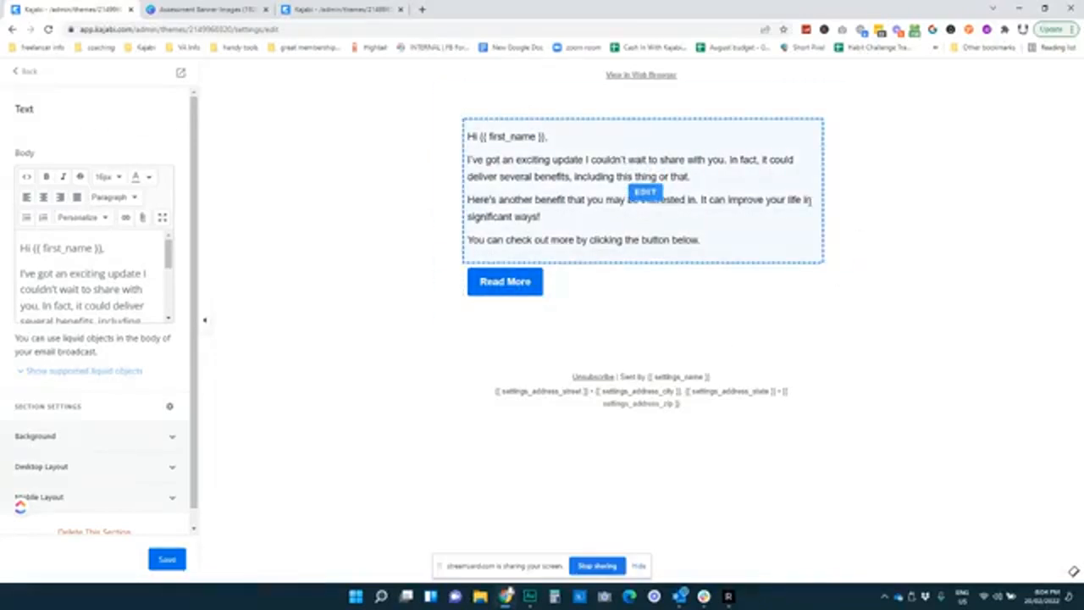
left_click(166, 560)
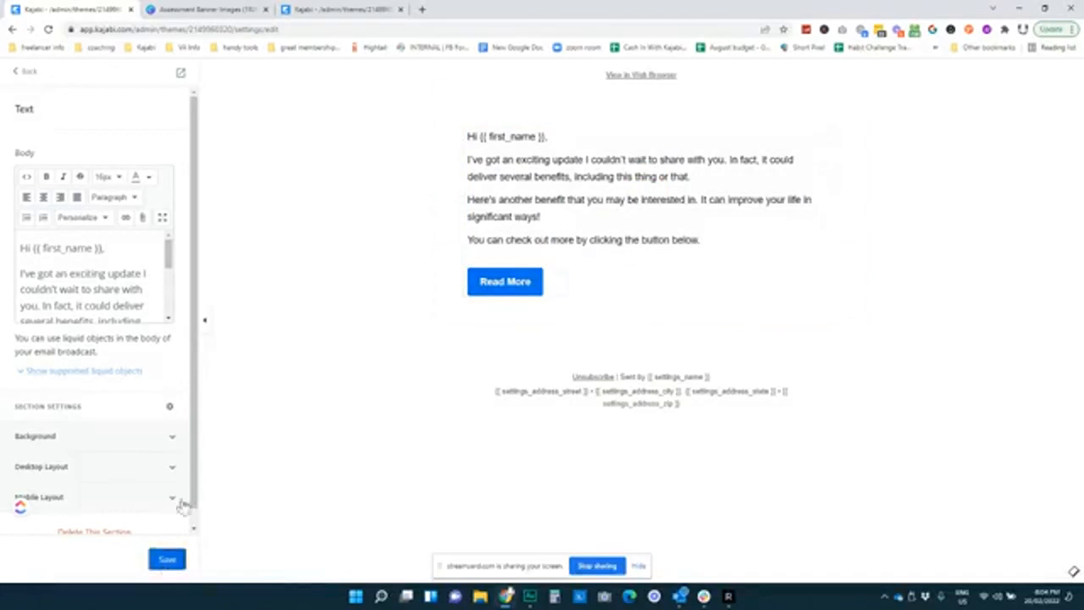
left_click(27, 72)
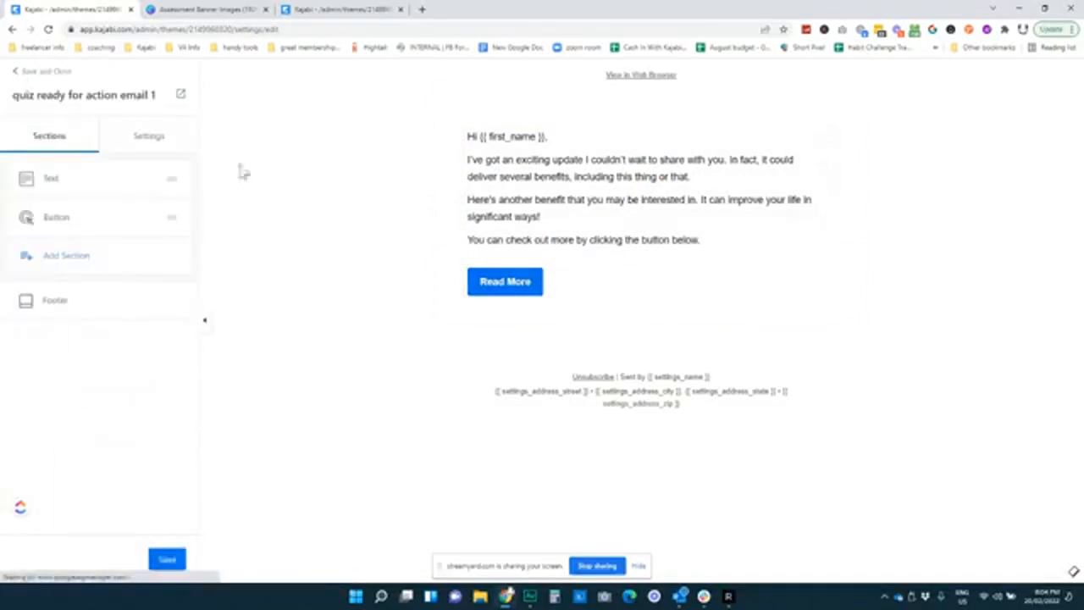
left_click(28, 73)
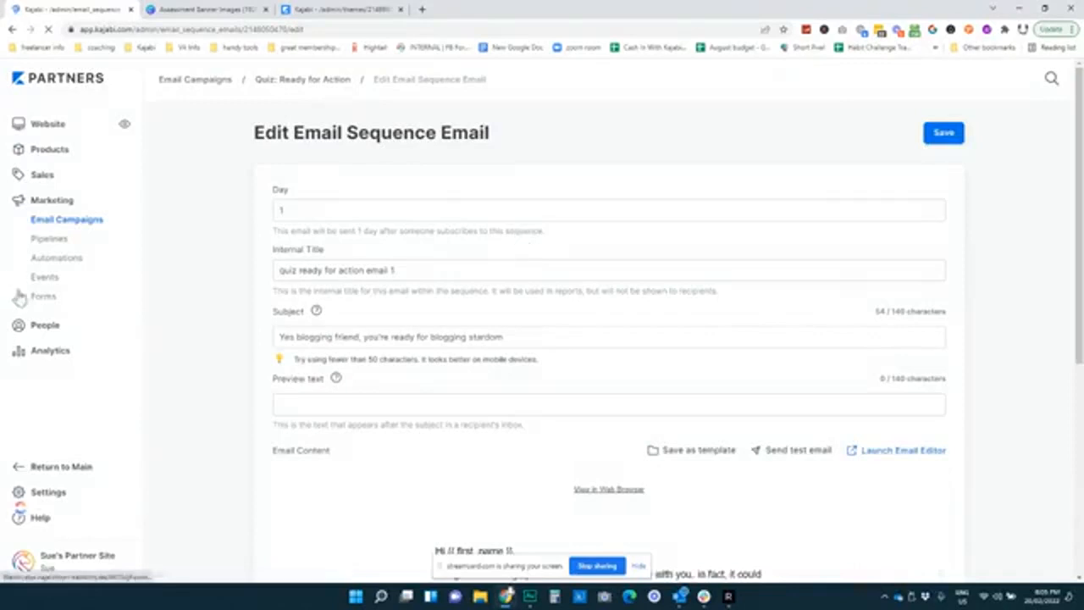
Save the Day 1 email settings and go to Marketing > Automations
left_click(942, 133)
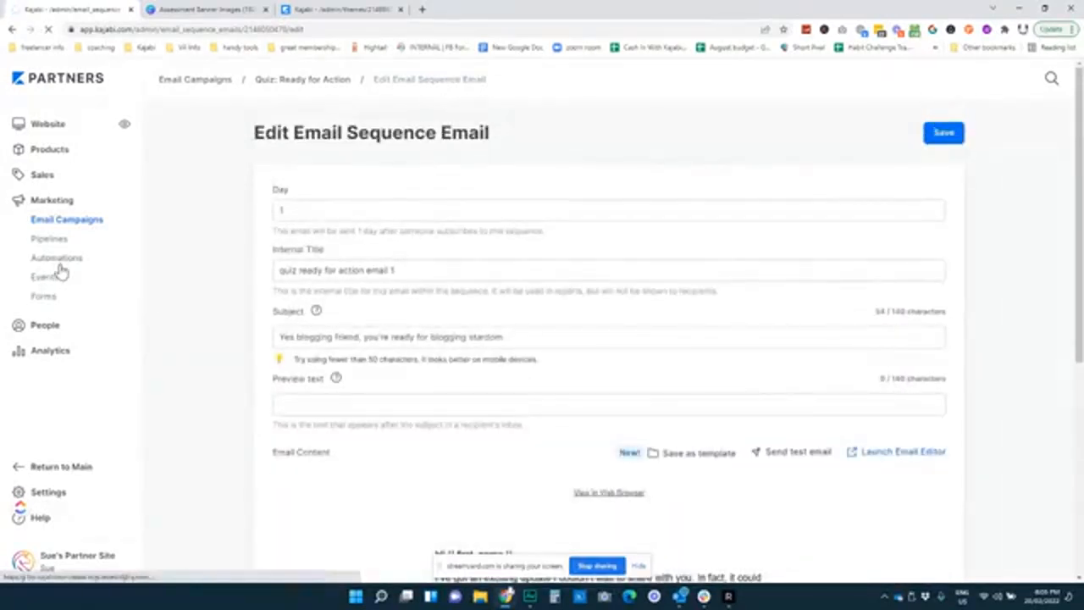
left_click(59, 265)
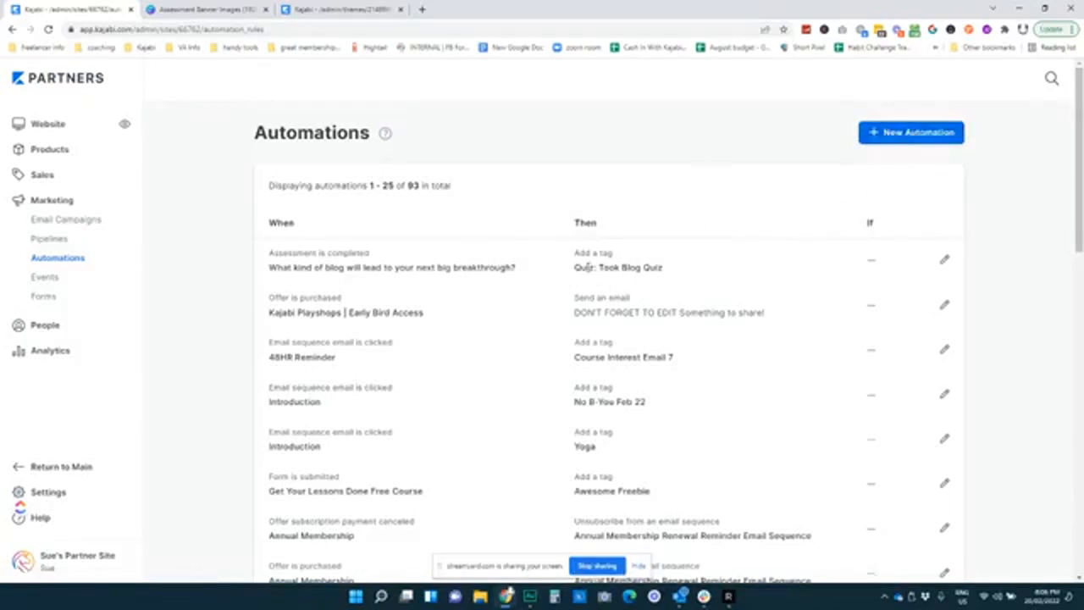
Create a new automation triggered when the tag 'QUIZ: Ready To Scale' is added
left_click(928, 137)
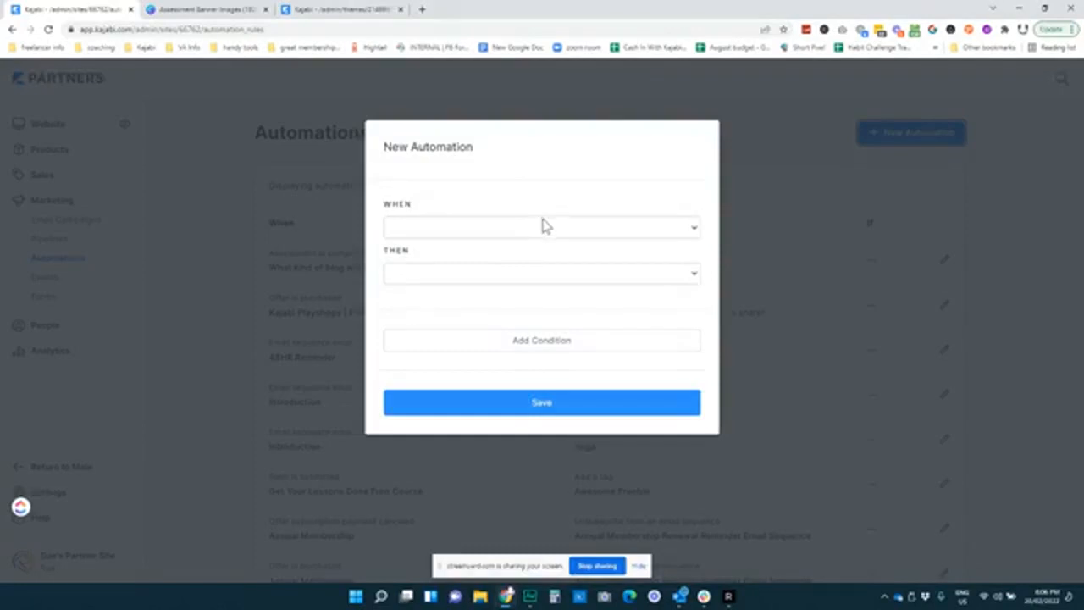
left_click(568, 228)
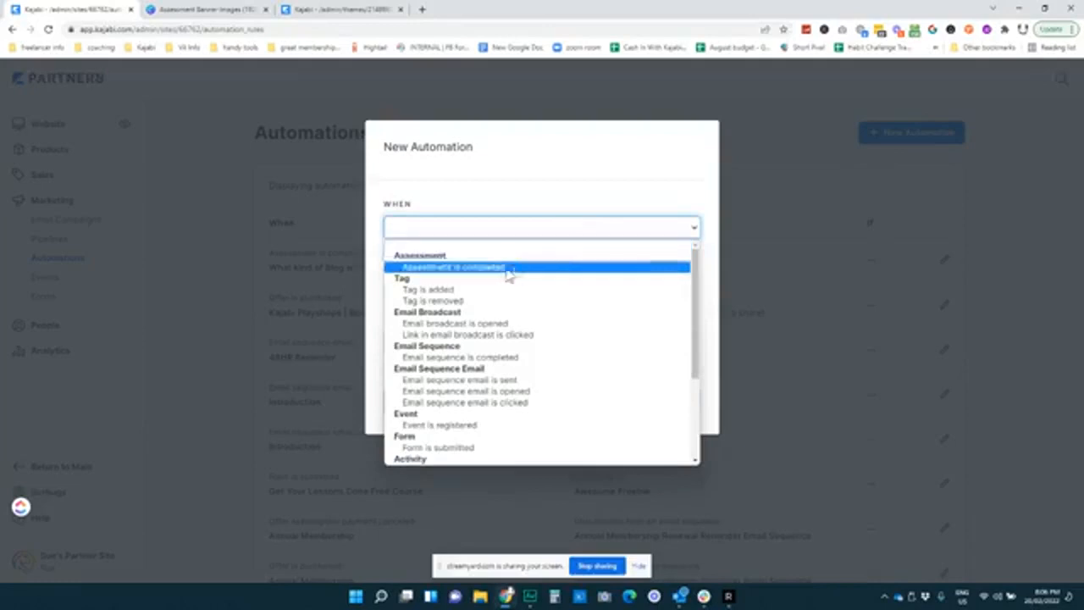
left_click(436, 289)
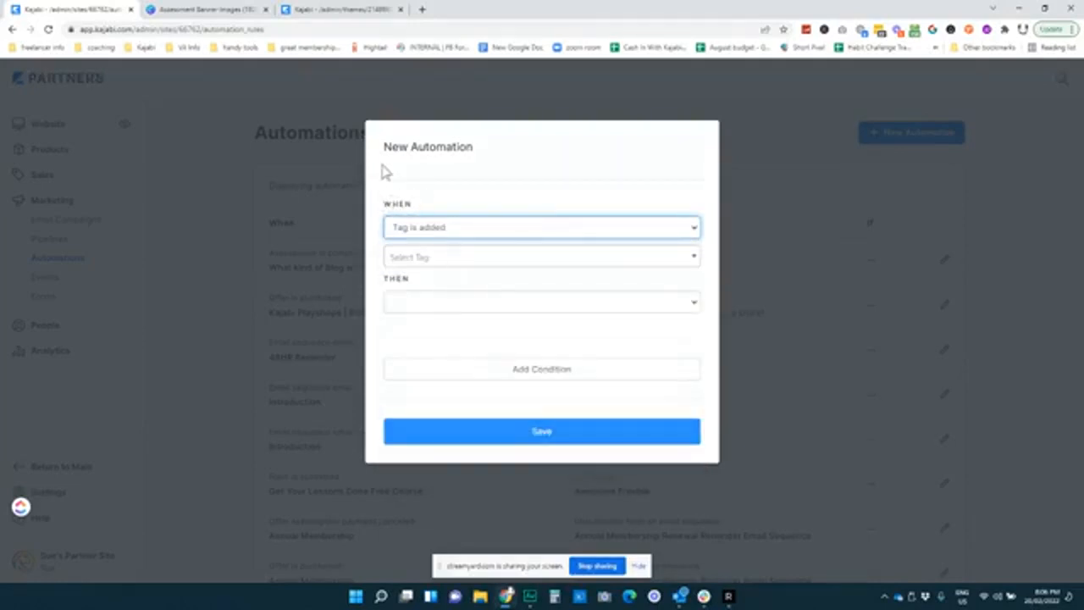
left_click(499, 256)
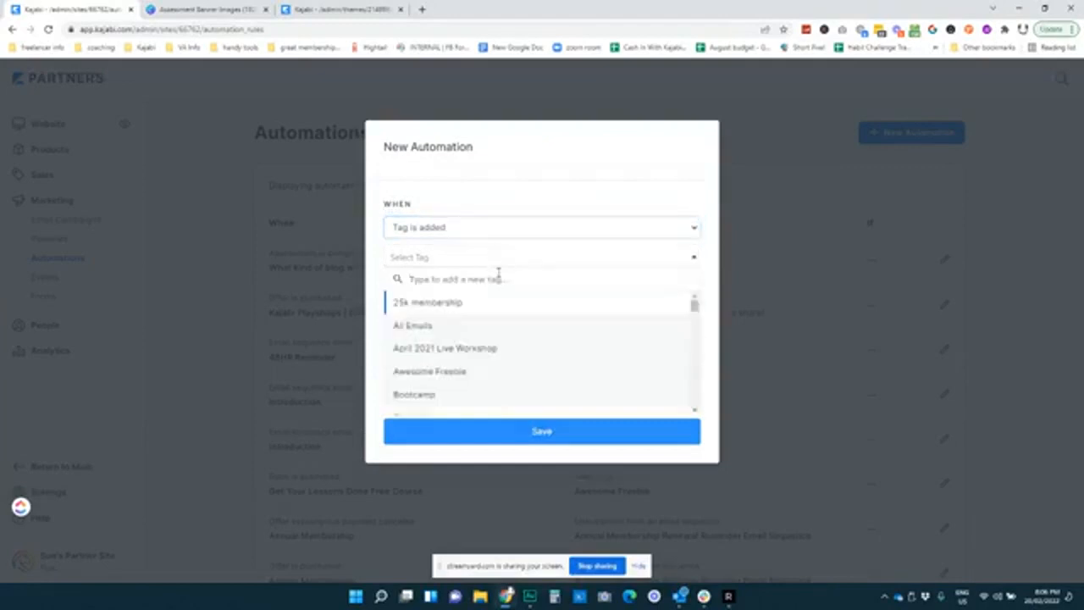
type("quiz")
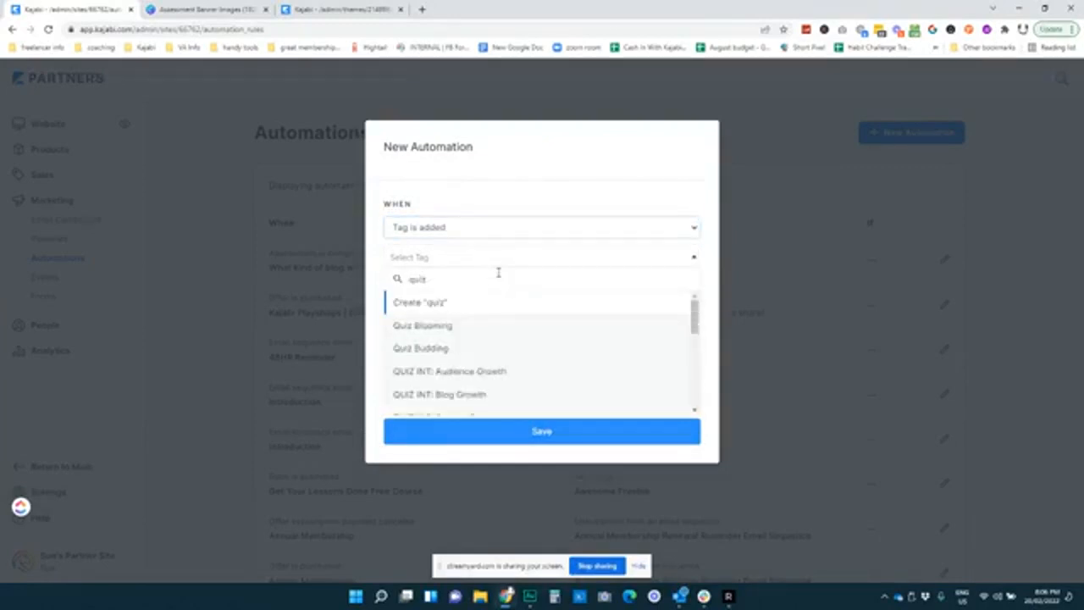
scroll(508, 331, "down", 3)
scroll(506, 338, "down", 5)
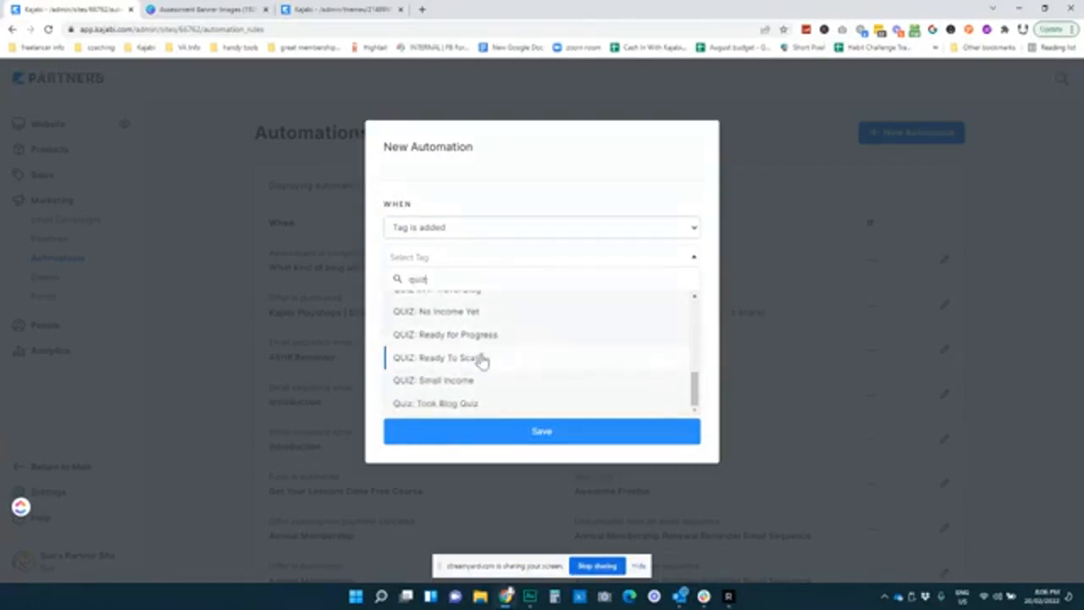
left_click(479, 358)
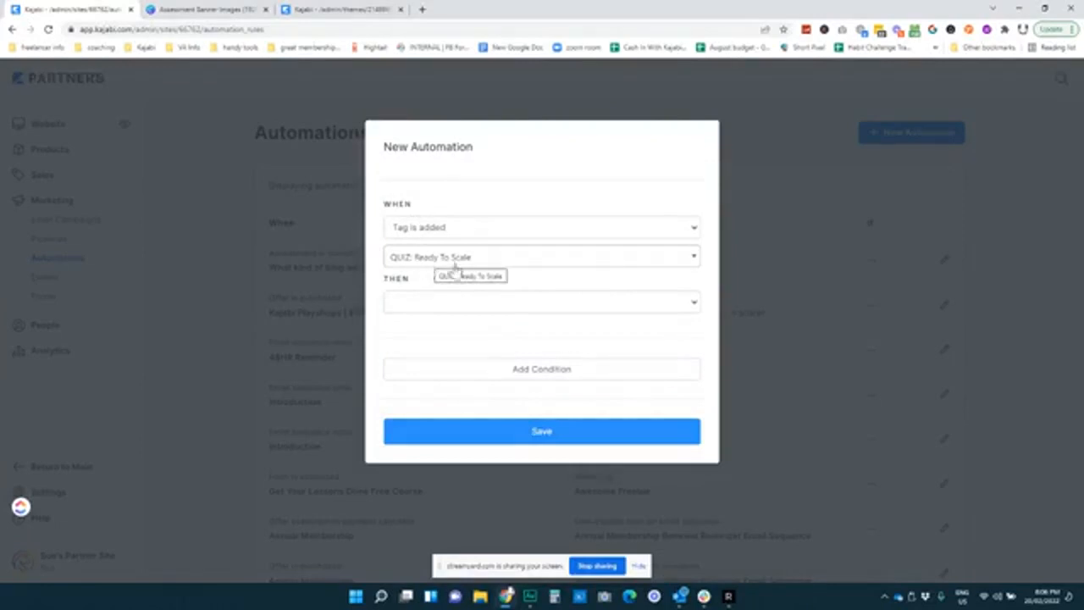
left_click(574, 303)
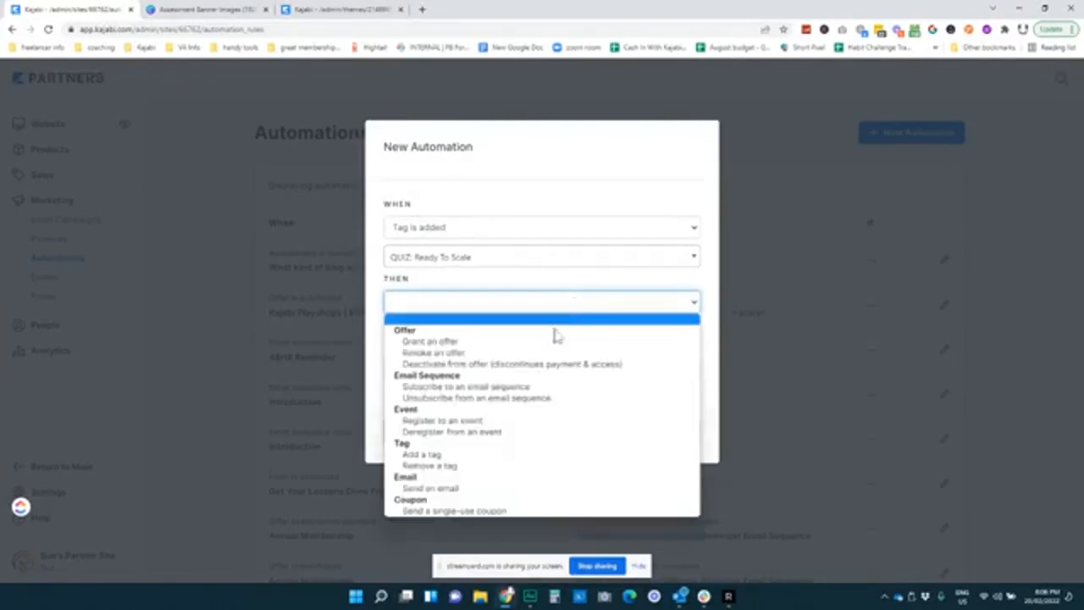
Set the action to subscribe to the 'Quiz: Ready for Action' sequence, save, and reload
left_click(514, 387)
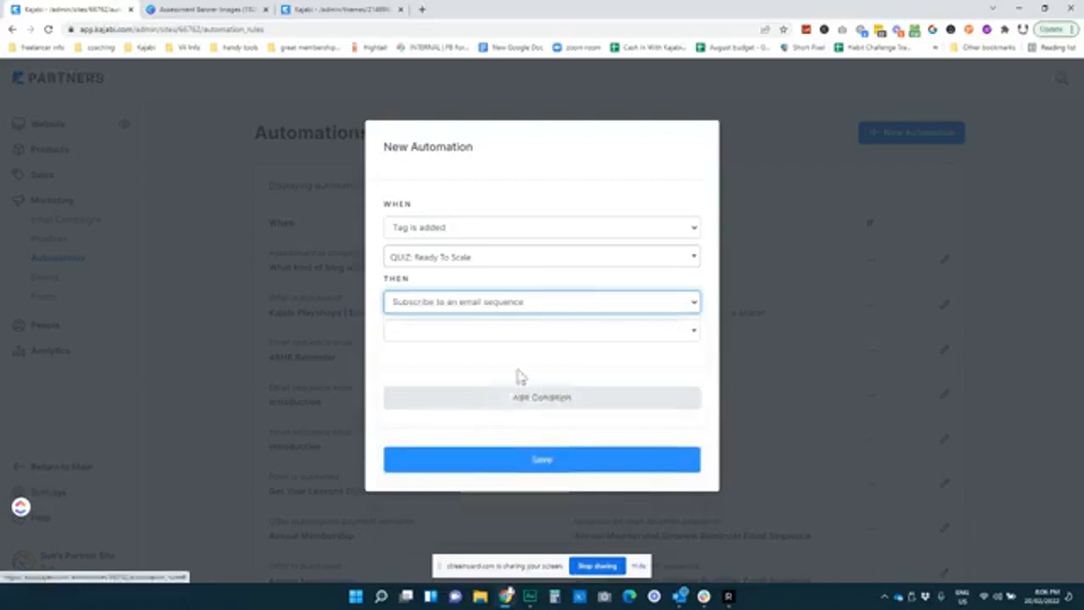
left_click(553, 333)
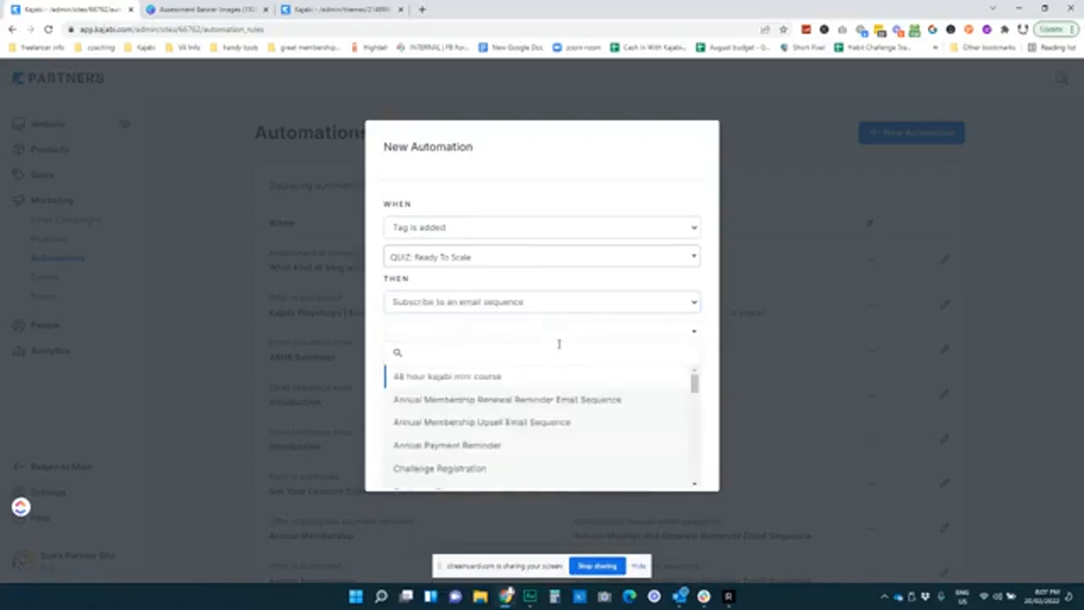
type("quiz")
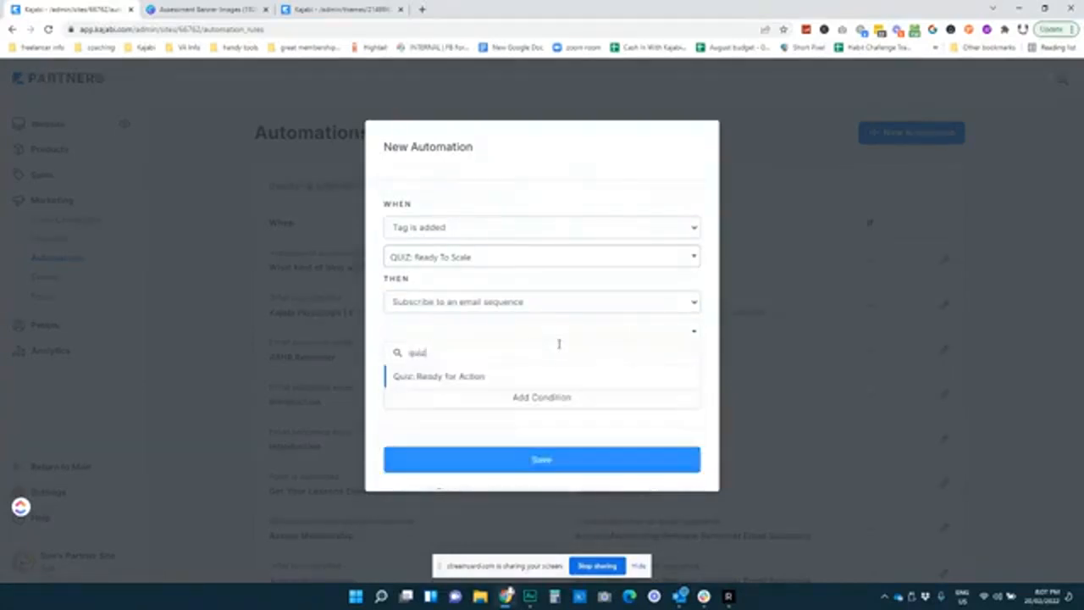
left_click(469, 378)
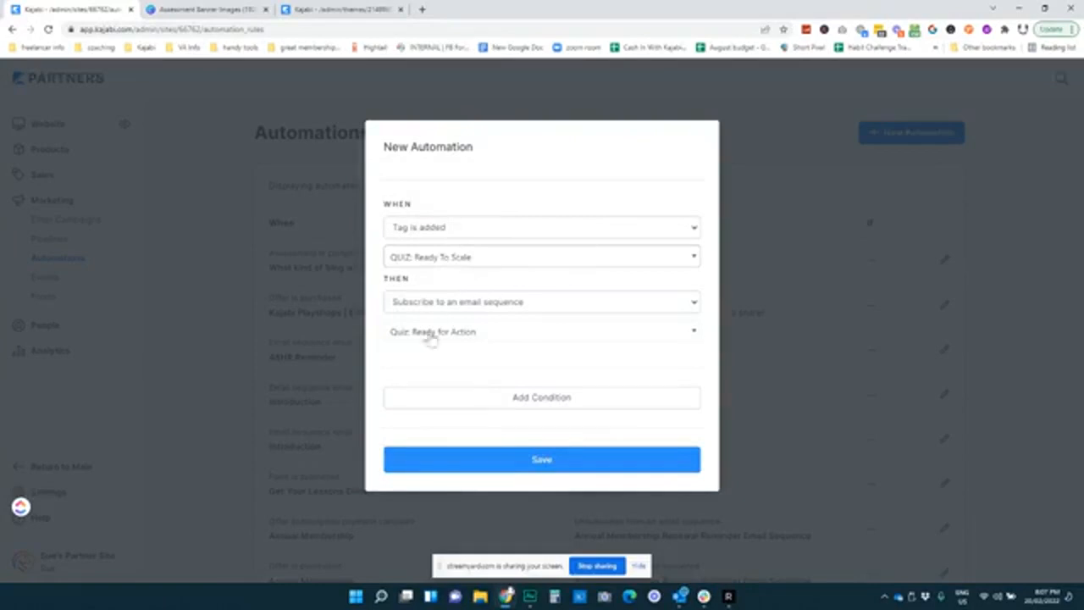
left_click(552, 459)
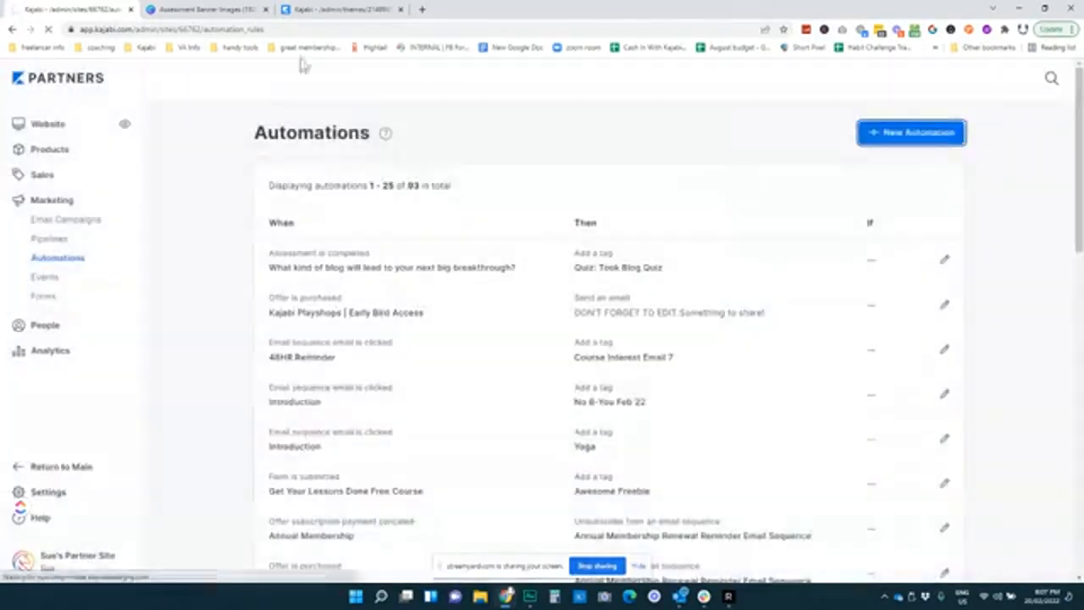
left_click(346, 8)
left_click(72, 10)
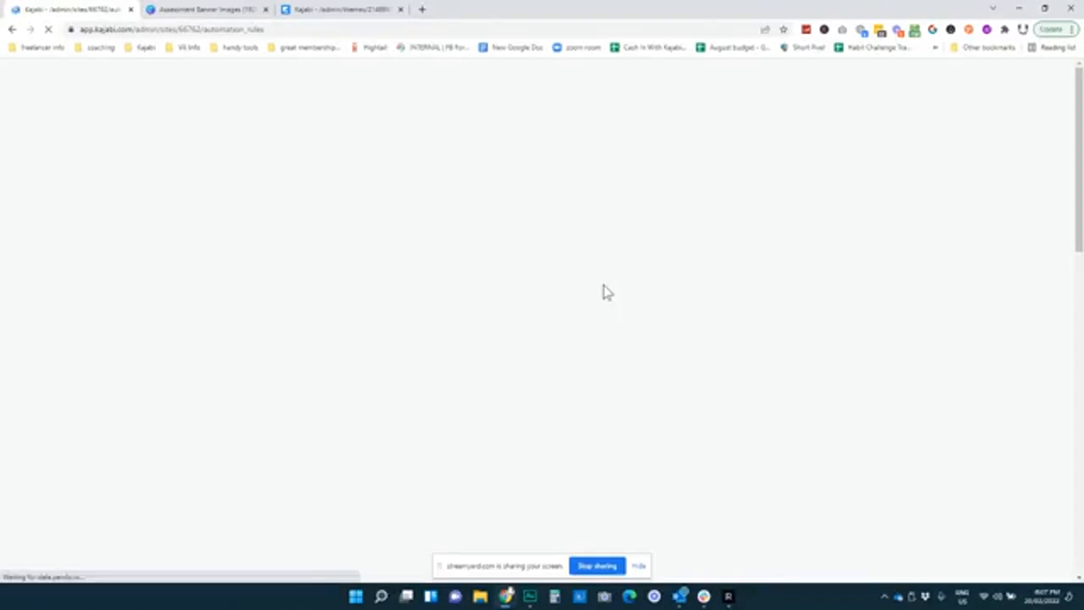
Glance at the quiz landing page editor tab, then return to the Automations tab
left_click(306, 11)
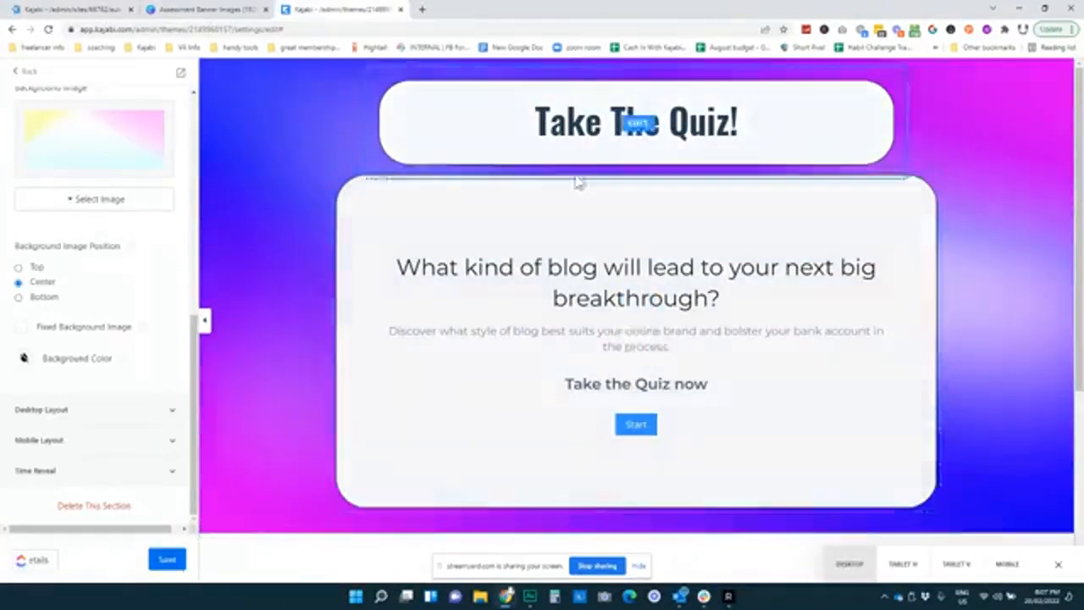
left_click(60, 9)
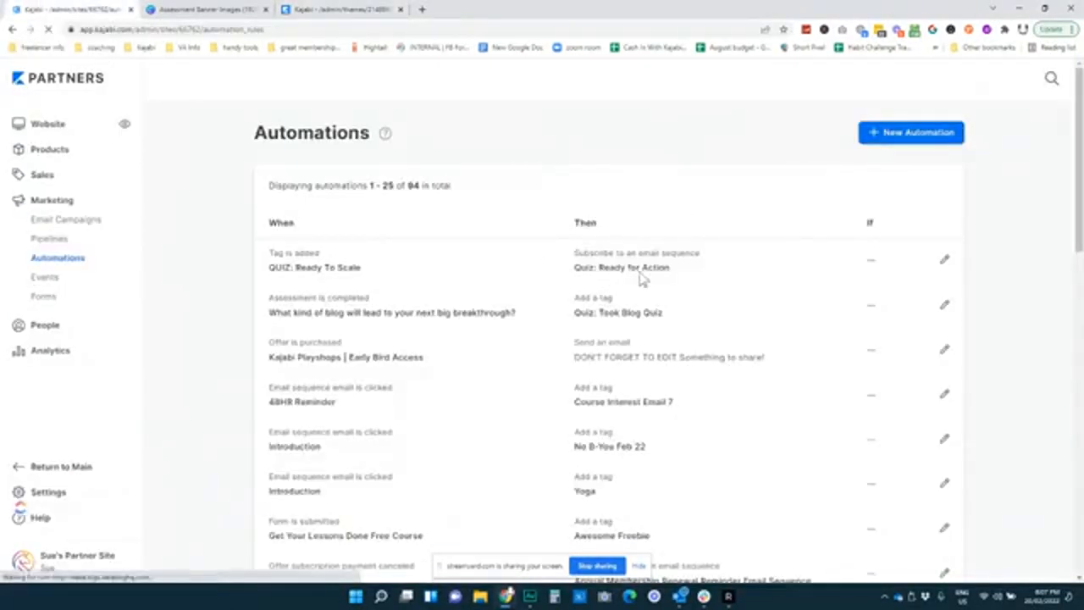